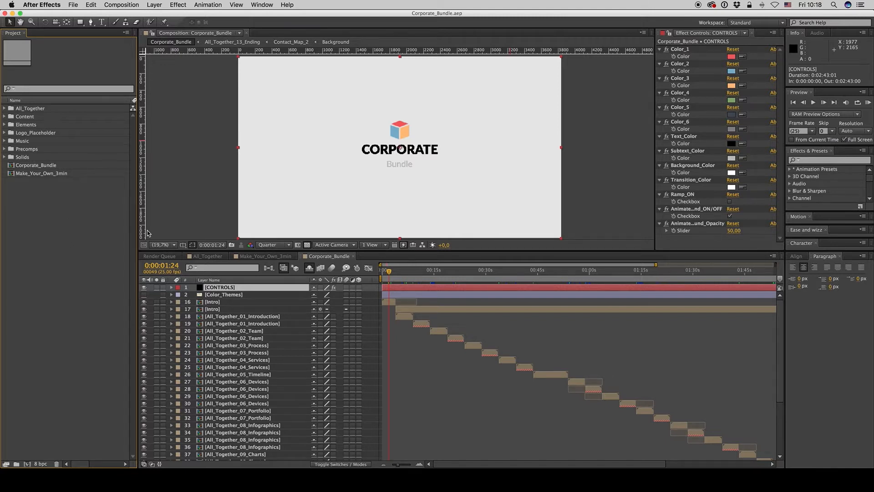
# Step: Import the logo file m.ai from the Logos folder inside Corporate_Bundle_Old_1 as footage with merged layers
pyautogui.doubleClick(90, 238)
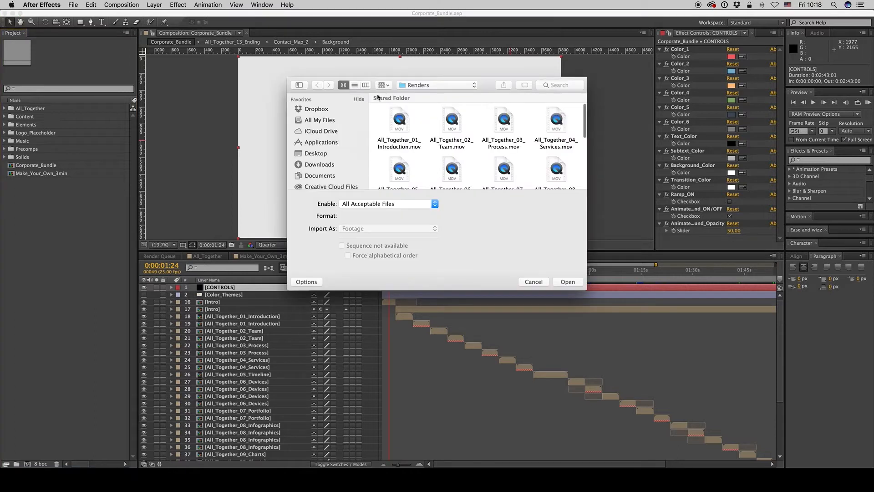
pyautogui.click(437, 85)
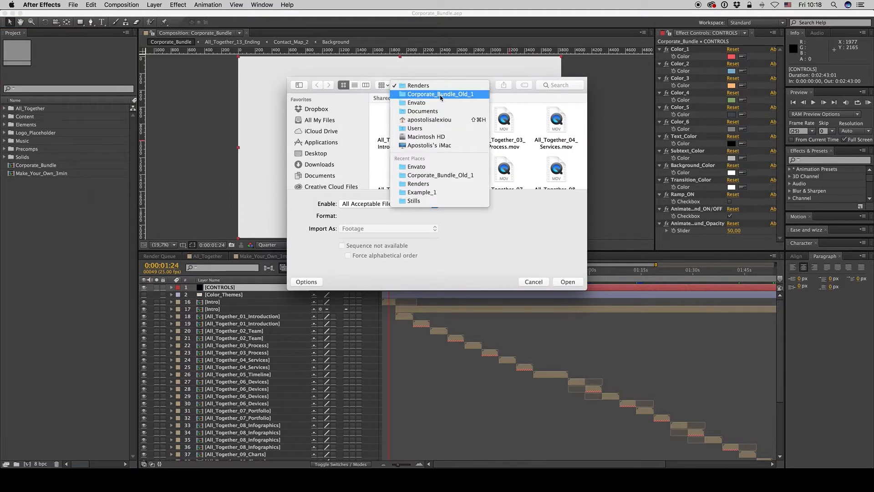
pyautogui.click(440, 94)
pyautogui.click(356, 86)
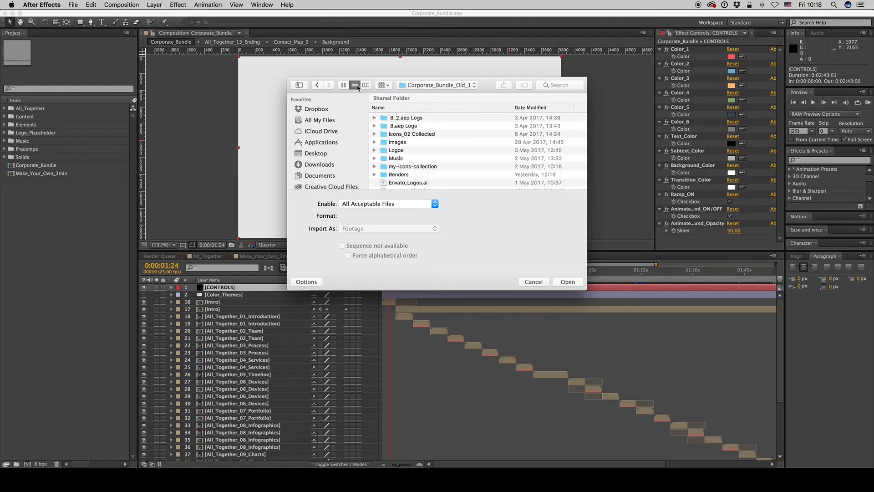
pyautogui.doubleClick(394, 152)
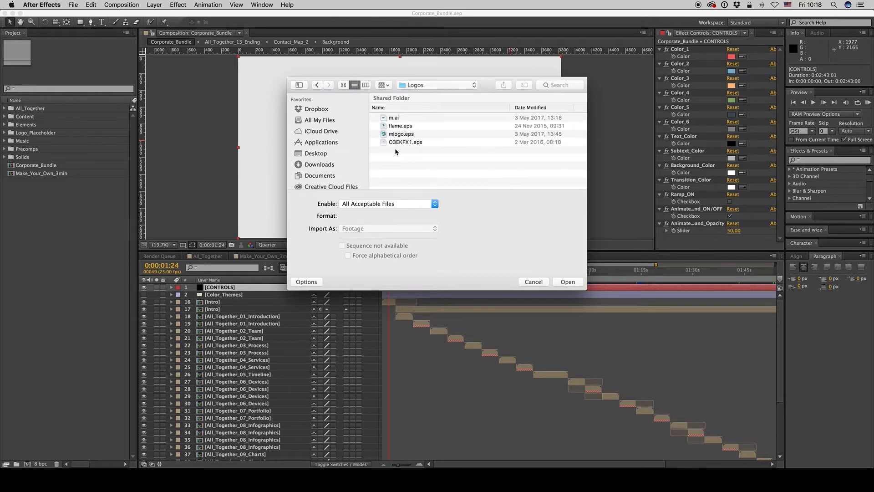
pyautogui.doubleClick(391, 118)
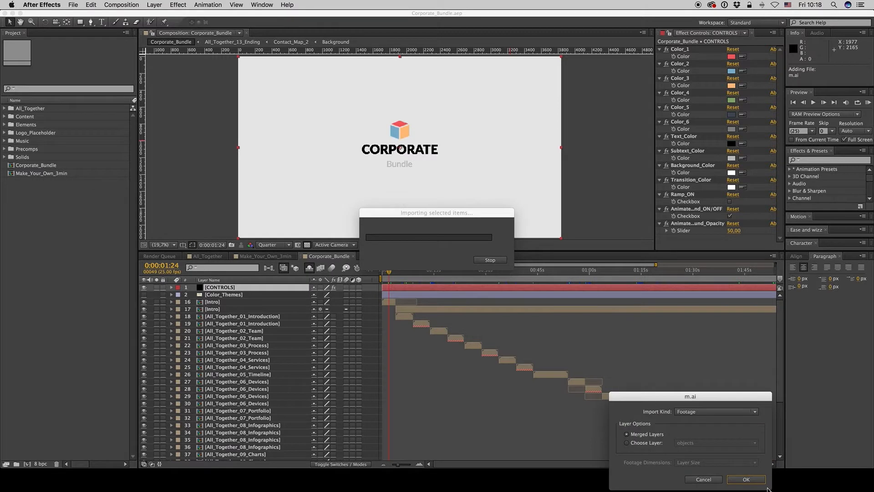
pyautogui.click(746, 479)
pyautogui.click(24, 207)
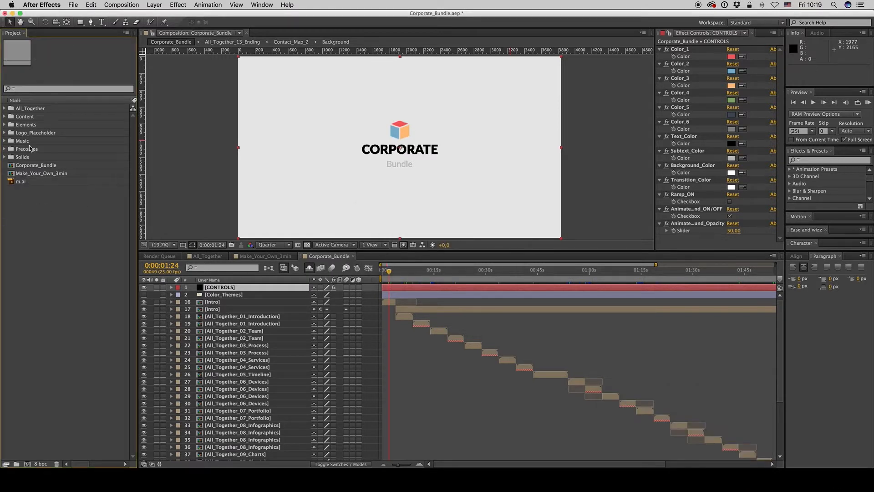
# Step: Add m.ai to the Logo_Intro_Placeholder composition beneath the Box layer and hide the Box layer
pyautogui.click(4, 133)
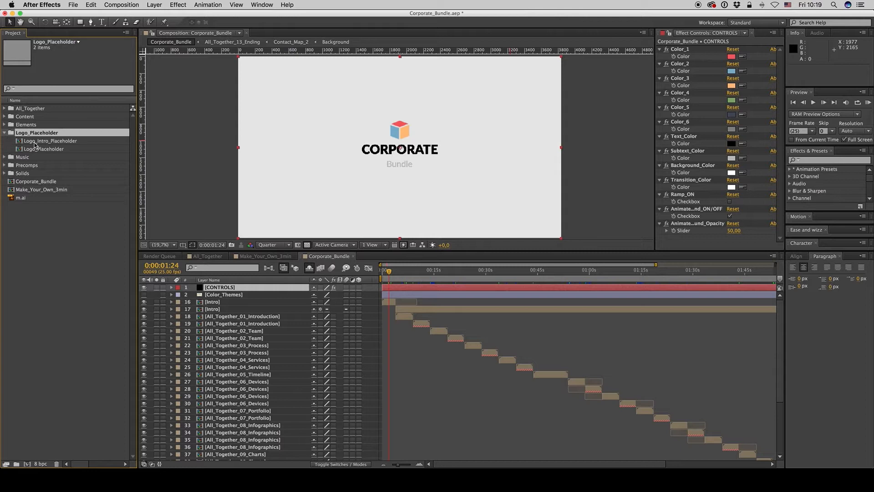
pyautogui.click(53, 142)
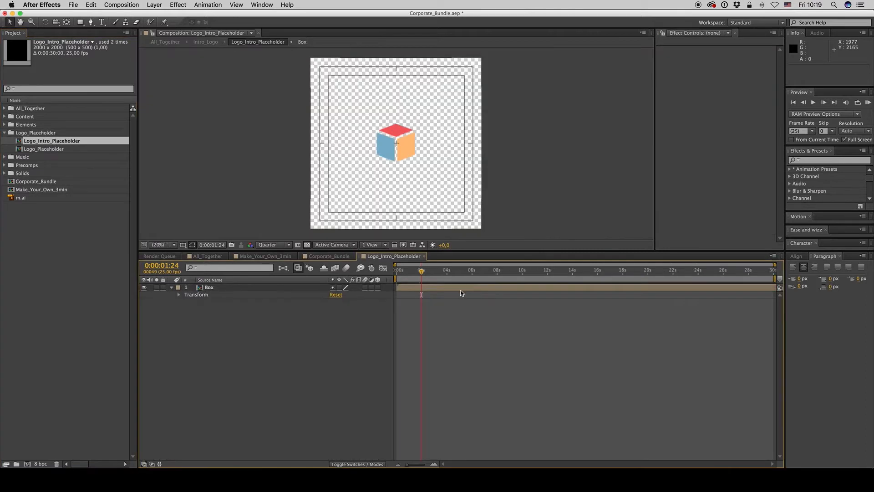
pyautogui.moveTo(21, 198); pyautogui.dragTo(185, 305)
pyautogui.click(143, 287)
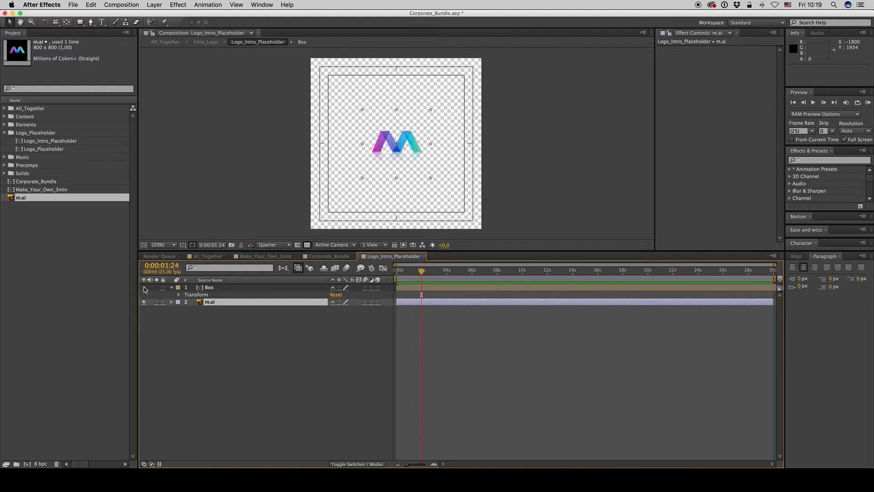
# Step: Scale the m.ai layer up to about 121% in the Logo_Intro_Placeholder composition
pyautogui.press('s')
pyautogui.moveTo(345, 314); pyautogui.dragTo(350, 314)
pyautogui.click(210, 326)
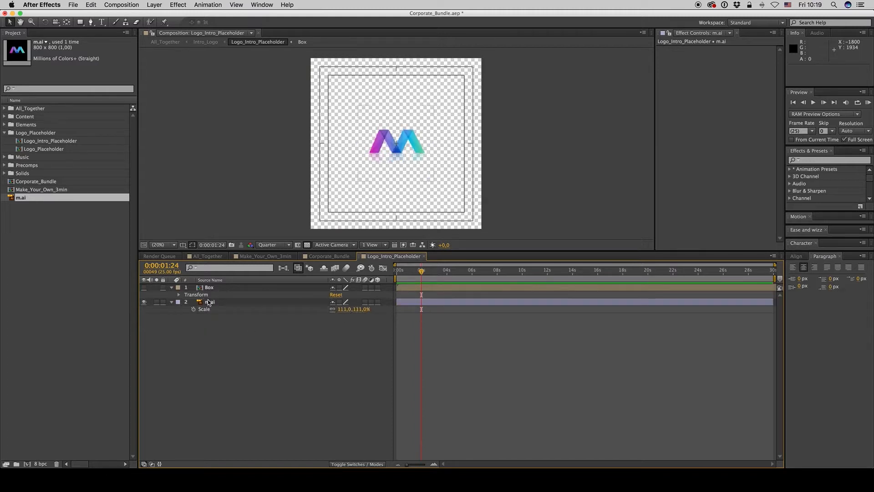
pyautogui.click(209, 302)
pyautogui.click(172, 288)
pyautogui.click(173, 296)
pyautogui.click(210, 296)
pyautogui.press('s')
pyautogui.moveTo(341, 302); pyautogui.dragTo(345, 303)
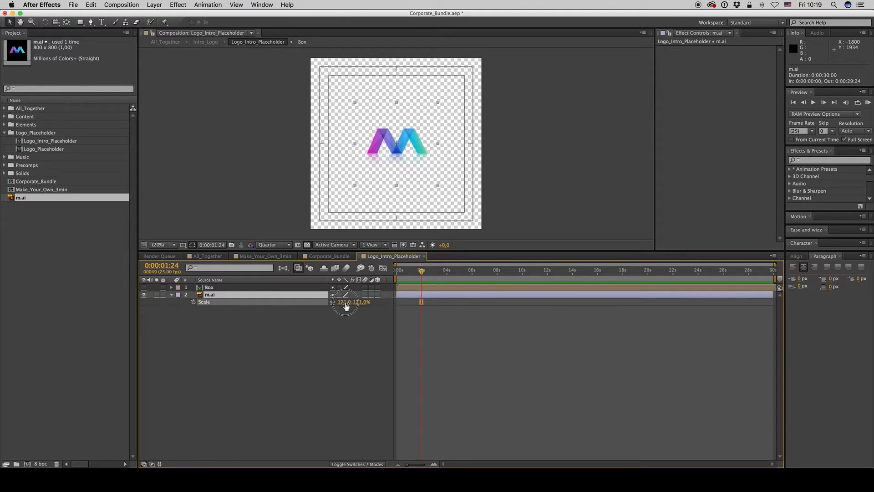
# Step: Bring the new logo into view in the Corporate_Bundle composition at 0:00:05:24, with 50% zoom and Full resolution
pyautogui.click(329, 256)
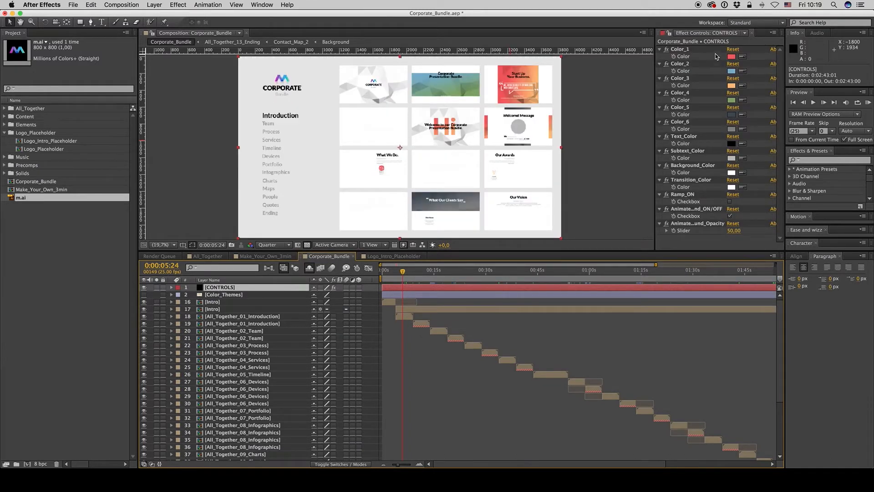
pyautogui.click(161, 245)
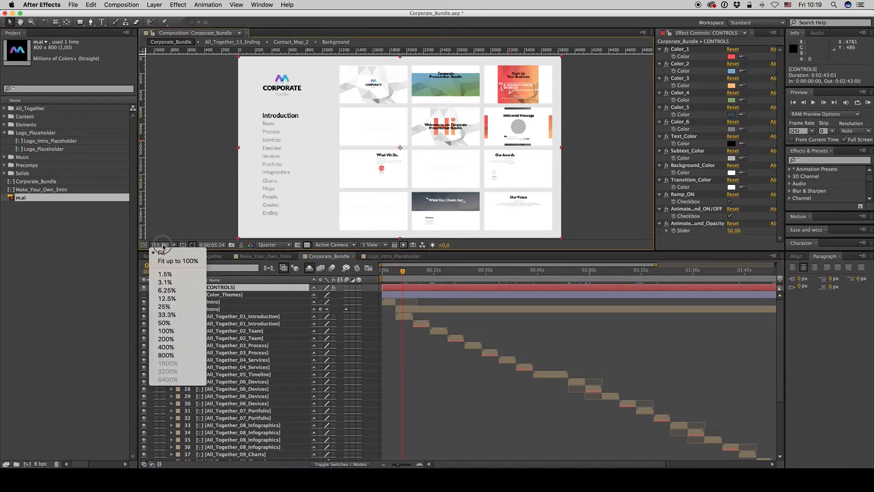
pyautogui.click(164, 323)
pyautogui.moveTo(253, 88); pyautogui.dragTo(583, 243)
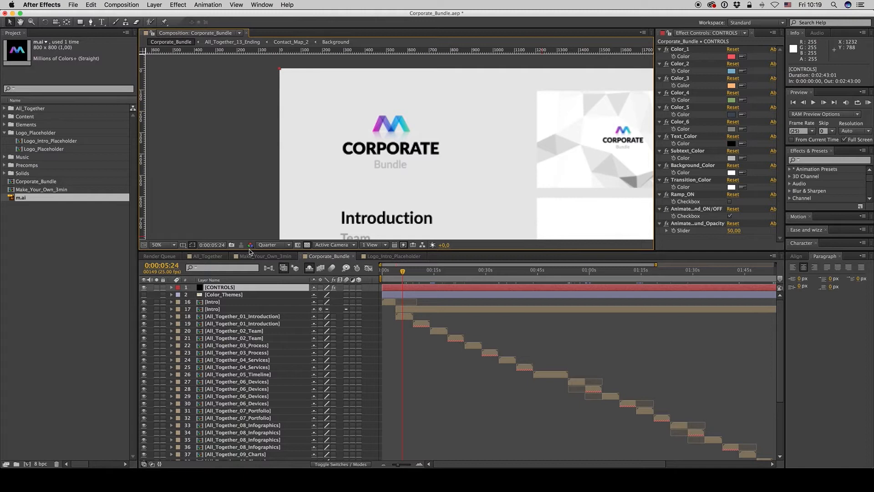
pyautogui.click(273, 245)
pyautogui.click(273, 269)
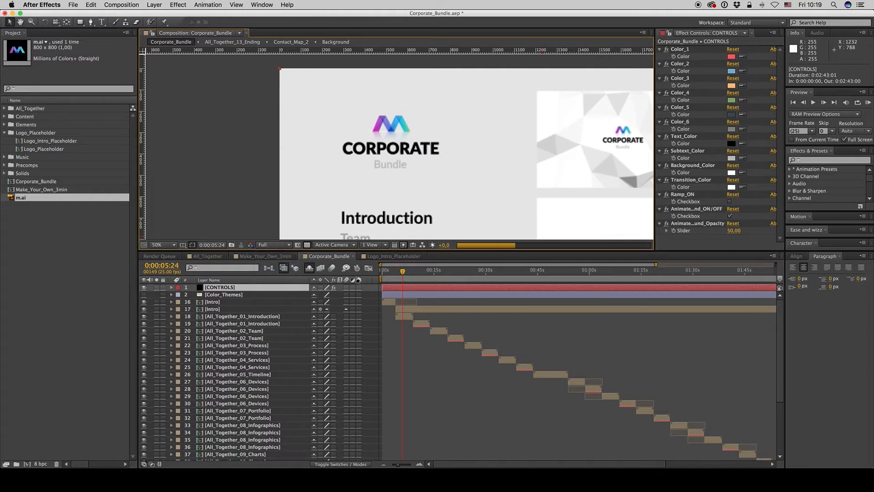
# Step: Set Color_1 on the CONTROLS layer to the magenta sampled from the logo
pyautogui.click(681, 50)
pyautogui.click(743, 57)
pyautogui.click(377, 130)
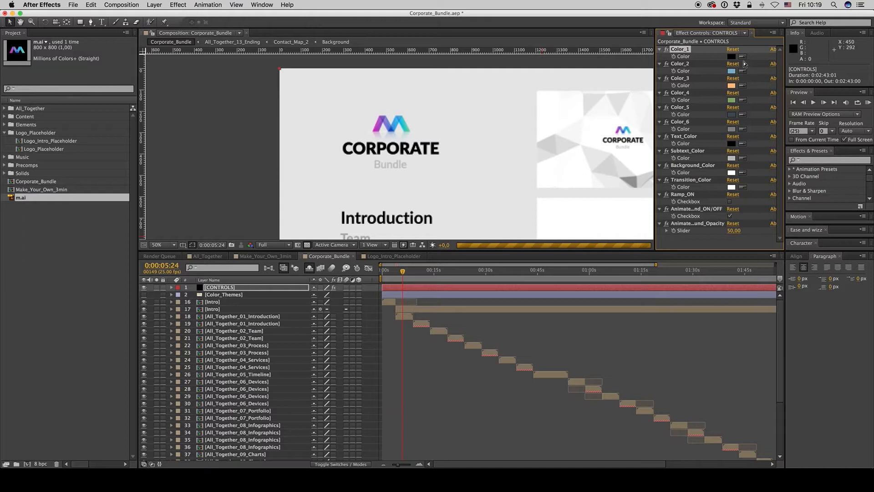
pyautogui.click(743, 56)
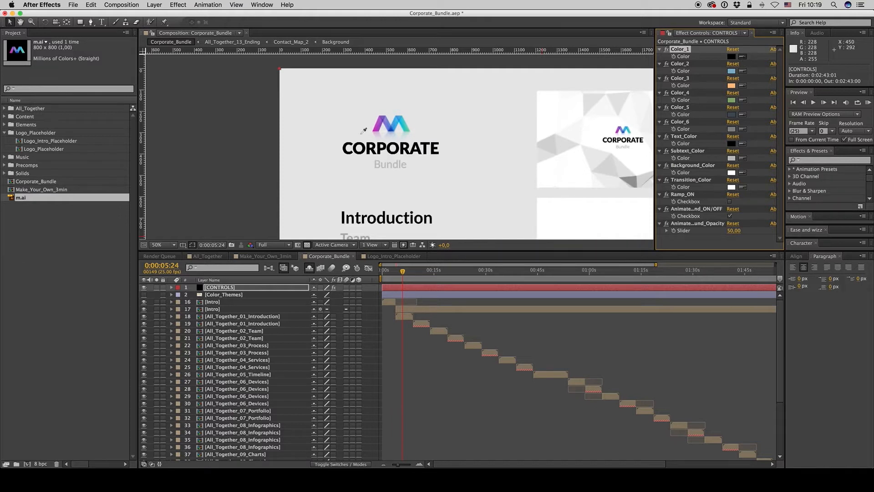
pyautogui.click(376, 131)
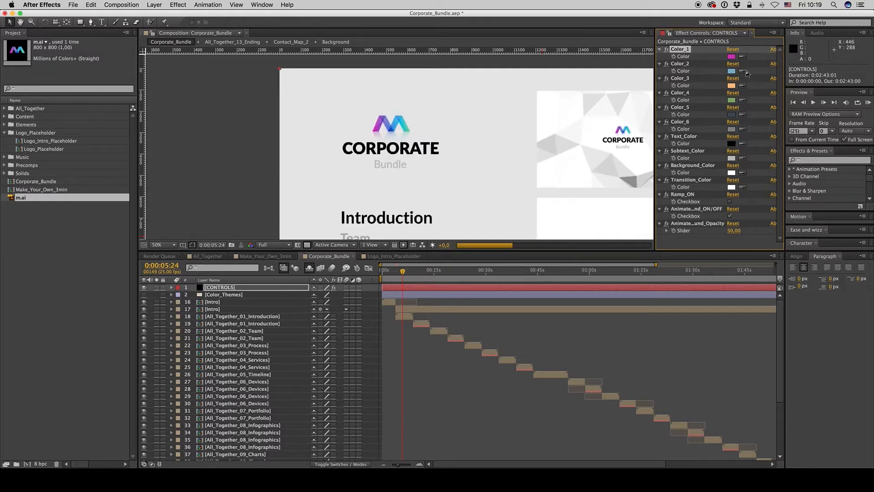
# Step: Set Color_2 to the logo's light blue and Color_3 to its violet by sampling the artwork
pyautogui.click(412, 126)
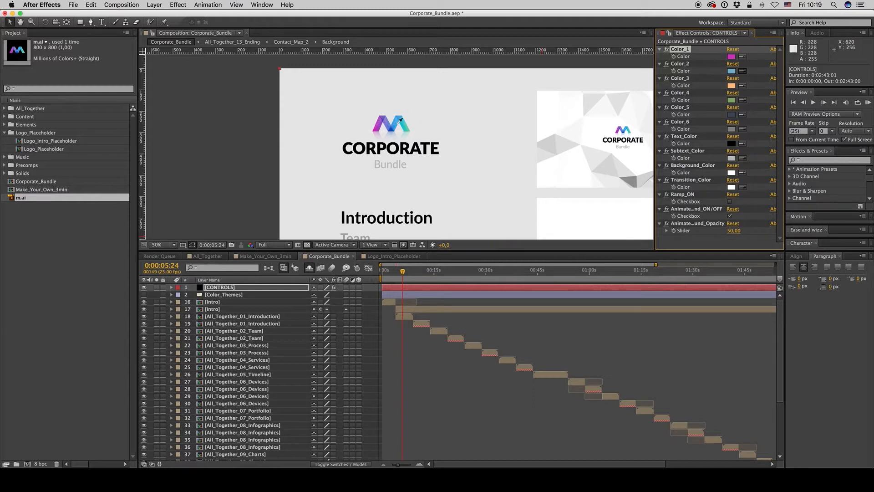
pyautogui.click(763, 63)
pyautogui.click(743, 85)
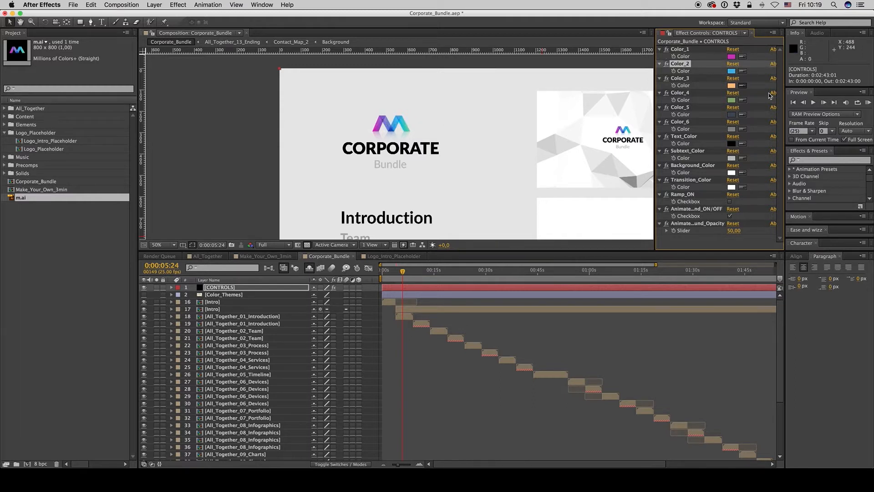
pyautogui.click(383, 120)
# Step: Set Color_4 to the logo's teal green and Color_5 to its purple by sampling the artwork
pyautogui.click(743, 101)
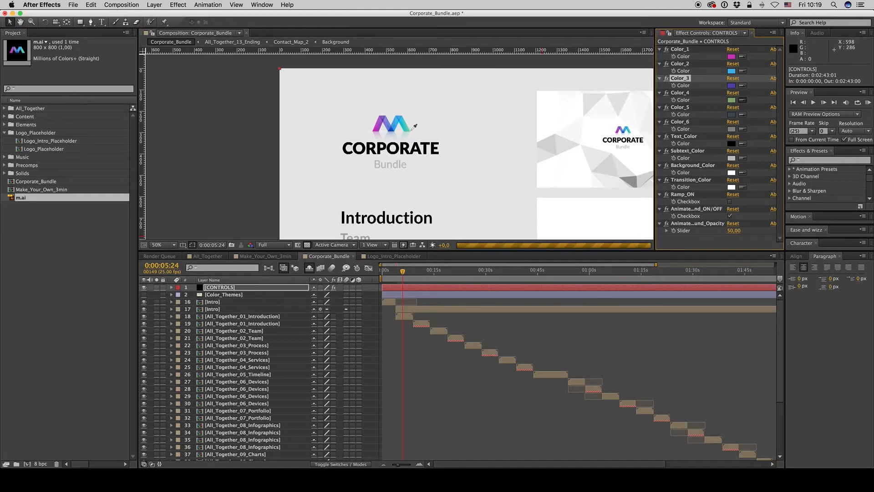
pyautogui.click(408, 132)
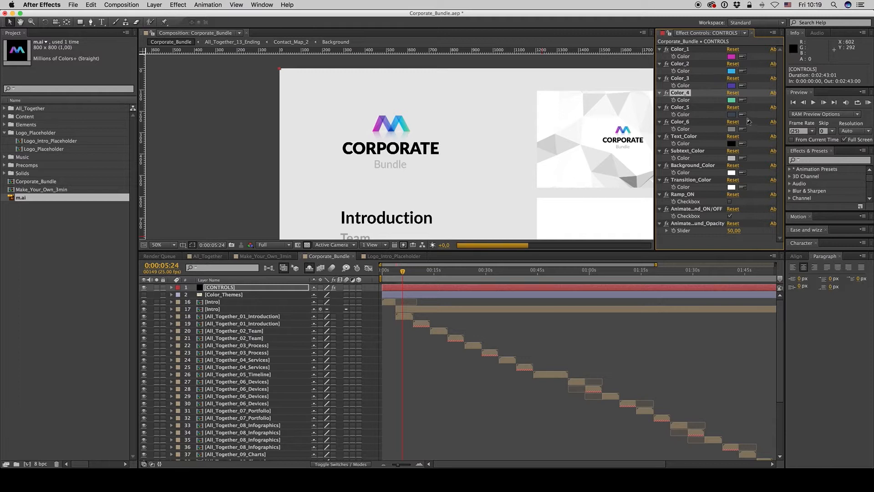
pyautogui.click(742, 115)
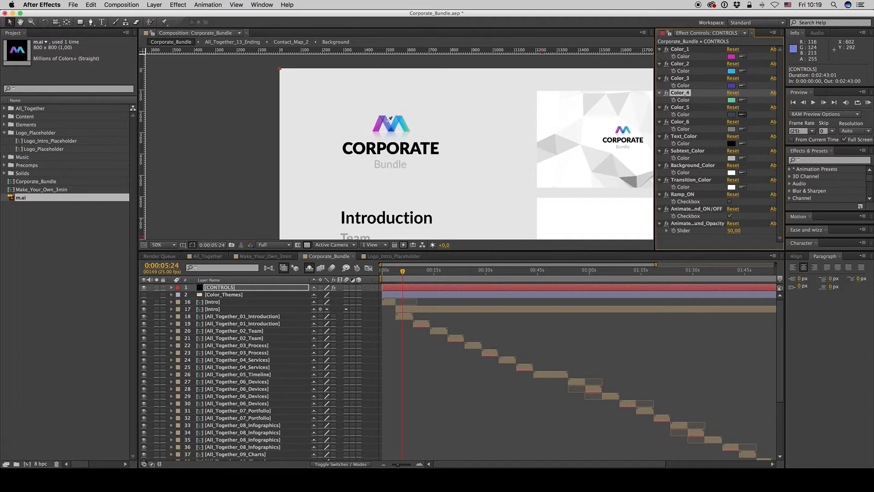
pyautogui.click(384, 122)
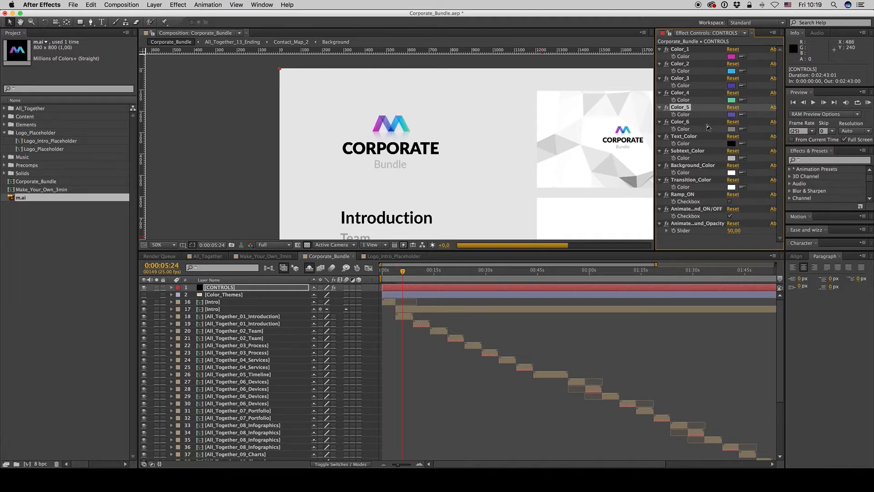
# Step: Set Color_6 to the dark blue sampled from the middle of the logo
pyautogui.click(743, 129)
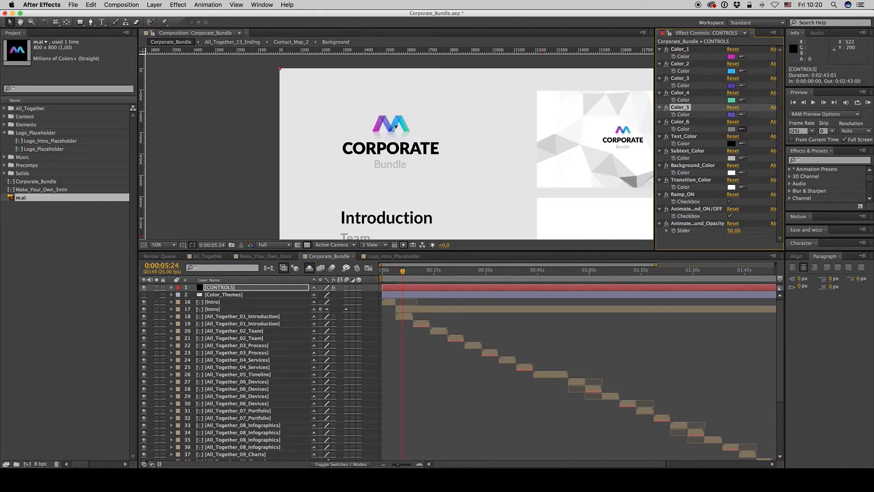
pyautogui.click(392, 132)
pyautogui.click(743, 129)
pyautogui.click(392, 130)
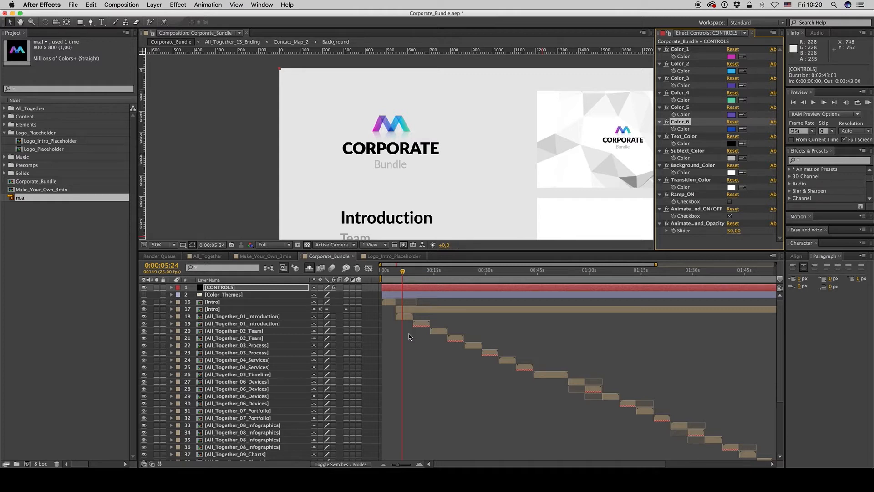
# Step: Check the recolored Process slides at the end of the first All_Together_03_Process layer, fitted to view at Quarter resolution
pyautogui.click(164, 245)
pyautogui.click(157, 251)
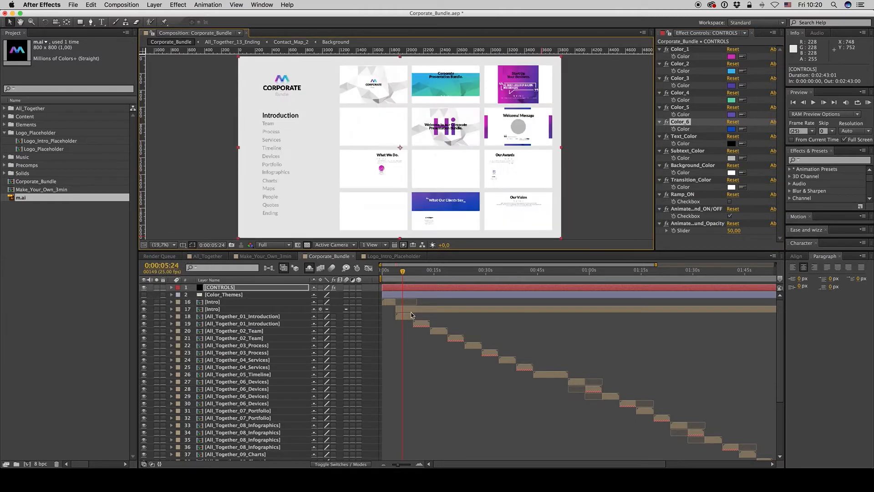
pyautogui.click(439, 332)
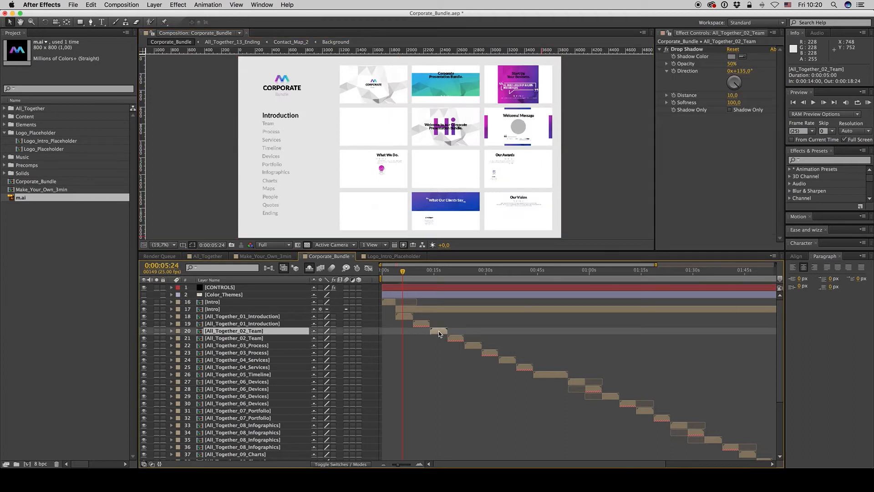
pyautogui.click(255, 346)
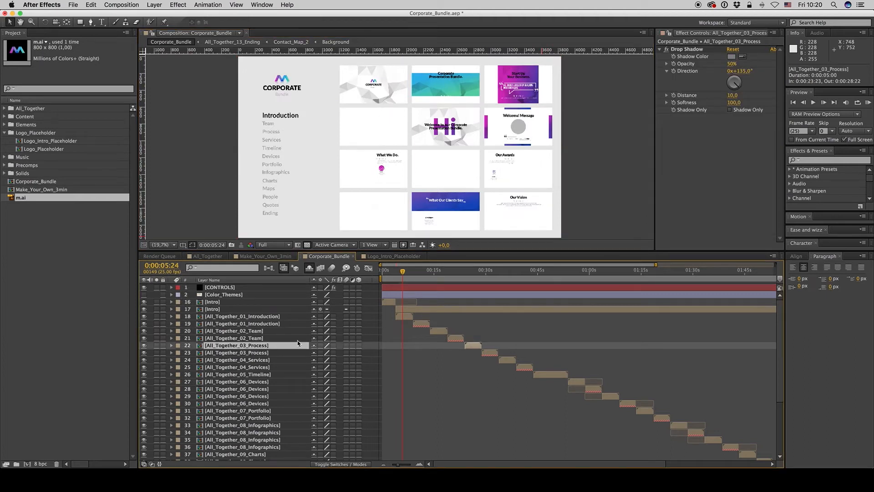
pyautogui.press('o')
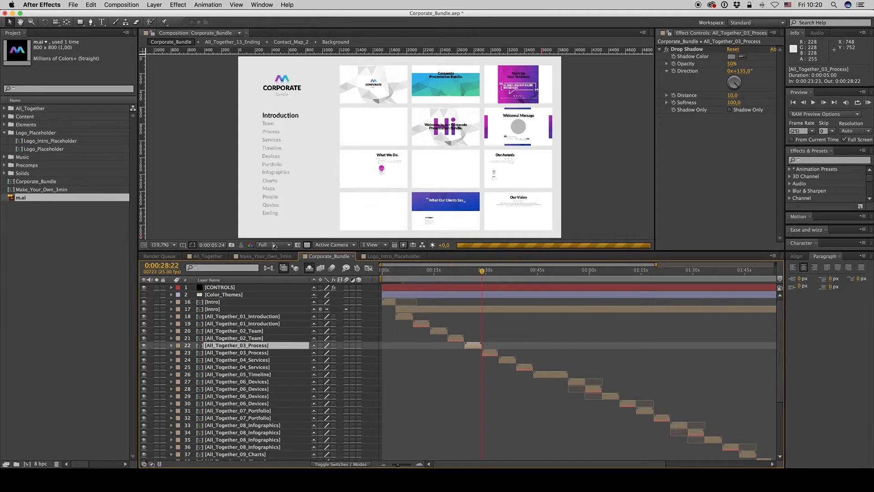
pyautogui.click(273, 245)
pyautogui.click(271, 294)
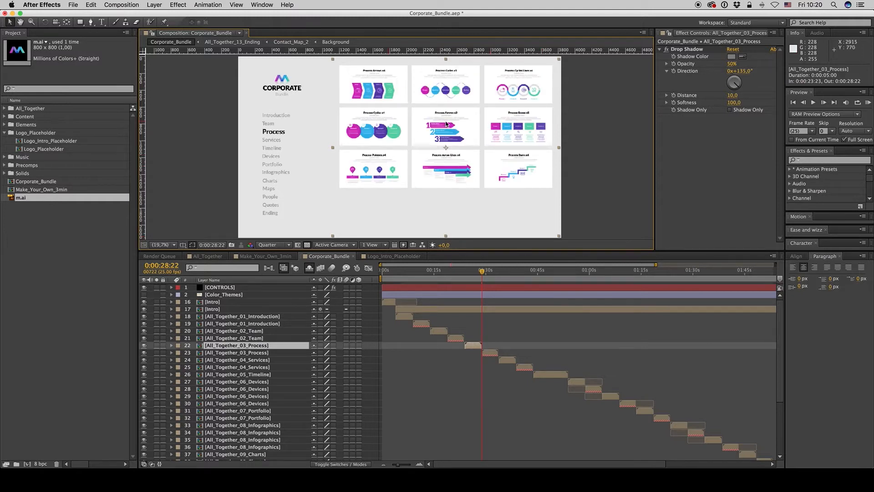
# Step: Select the CONTROLS layer and its Text_Color control to review the remaining color settings
pyautogui.click(482, 288)
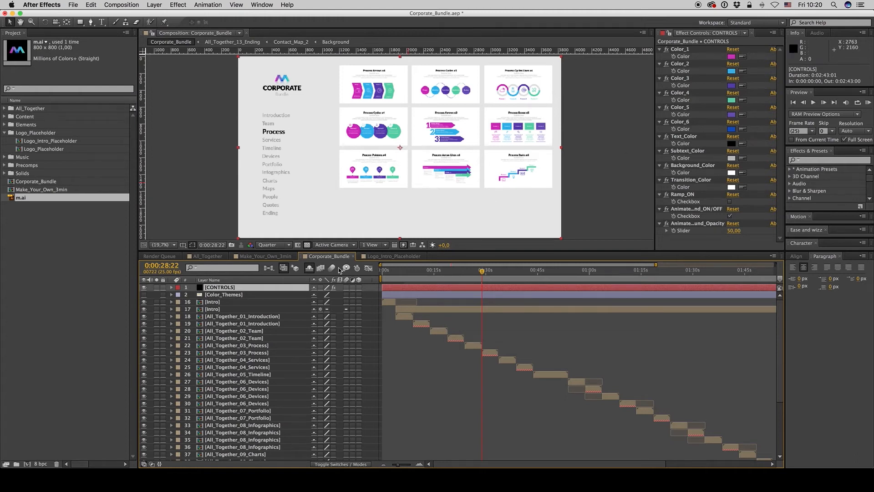
pyautogui.click(490, 353)
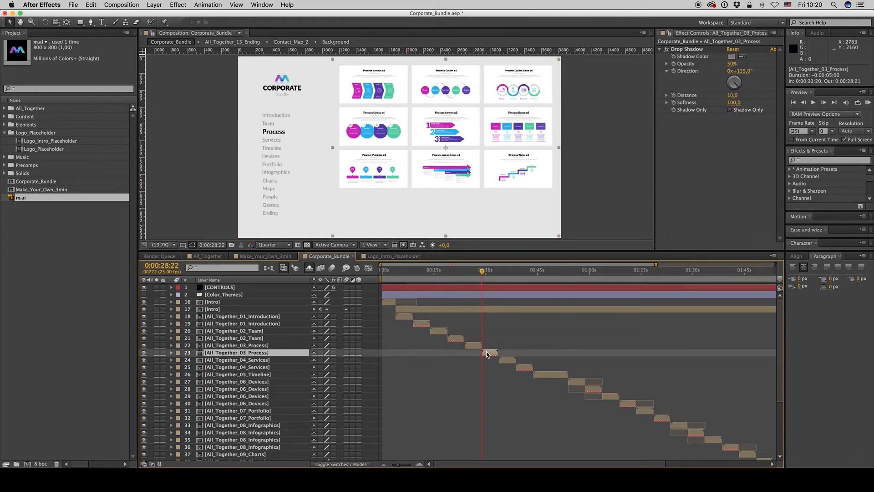
pyautogui.click(526, 288)
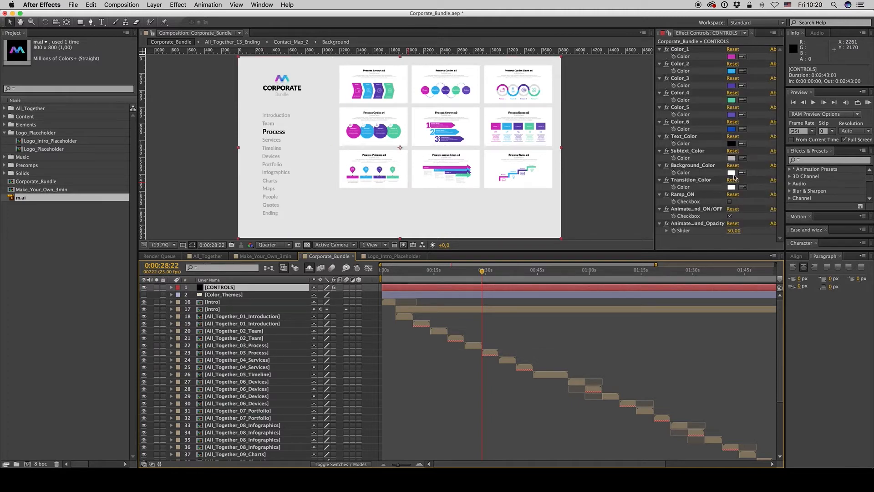
pyautogui.click(684, 137)
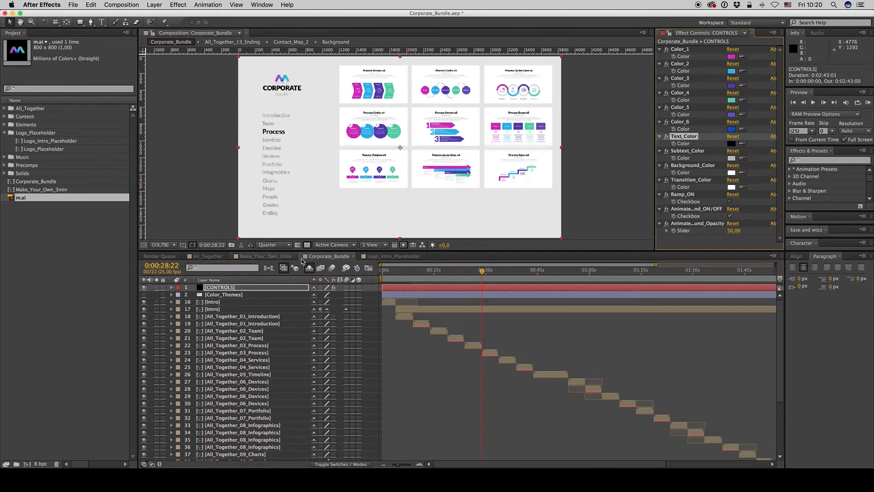
# Step: Enlarge the composition preview over the timeline area, with the Text_Color control selected on the CONTROLS layer
pyautogui.click(691, 151)
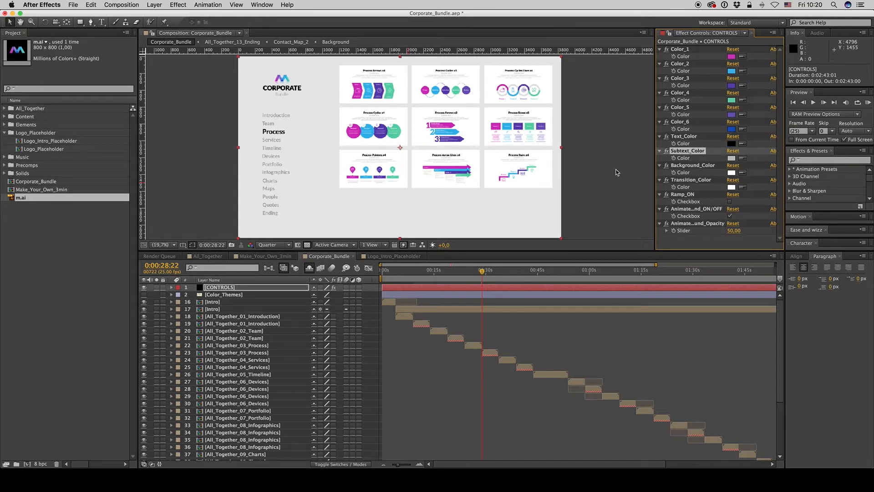
pyautogui.click(671, 140)
pyautogui.moveTo(450, 253); pyautogui.dragTo(454, 324)
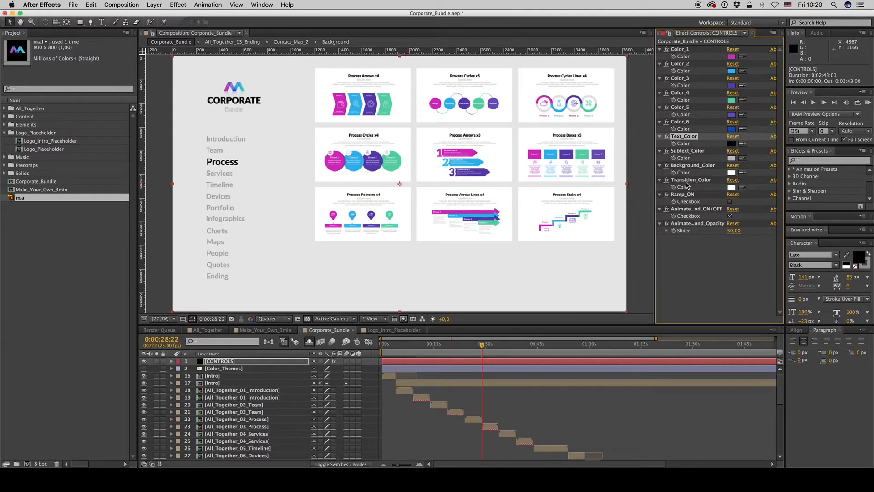
# Step: Sample the Color_6 blue for Background_Color, and replace it with the dark gray #282B31
pyautogui.click(743, 173)
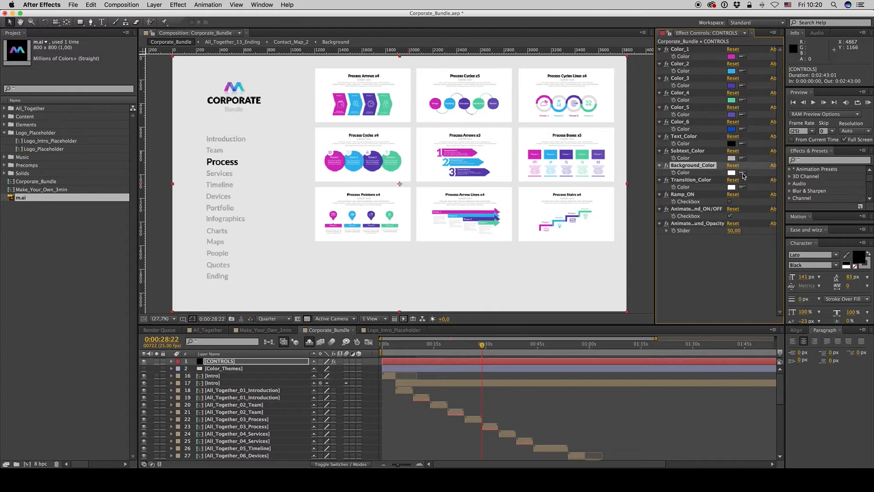
pyautogui.click(731, 131)
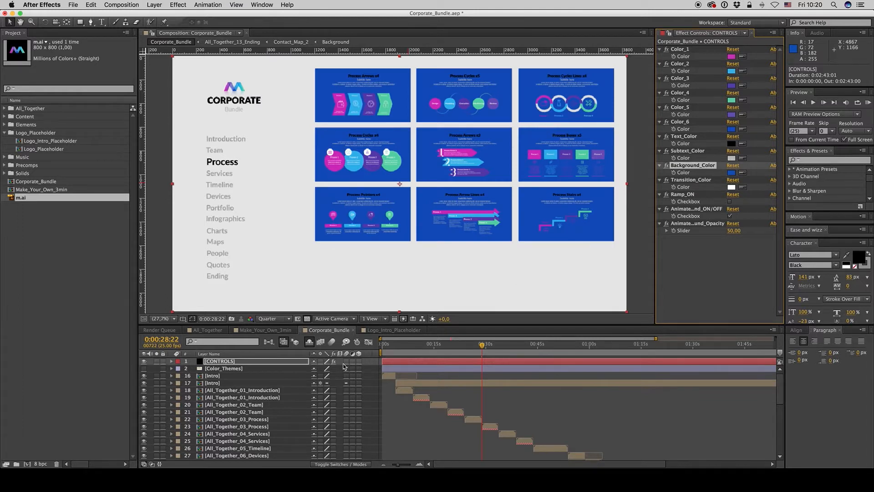
pyautogui.click(167, 431)
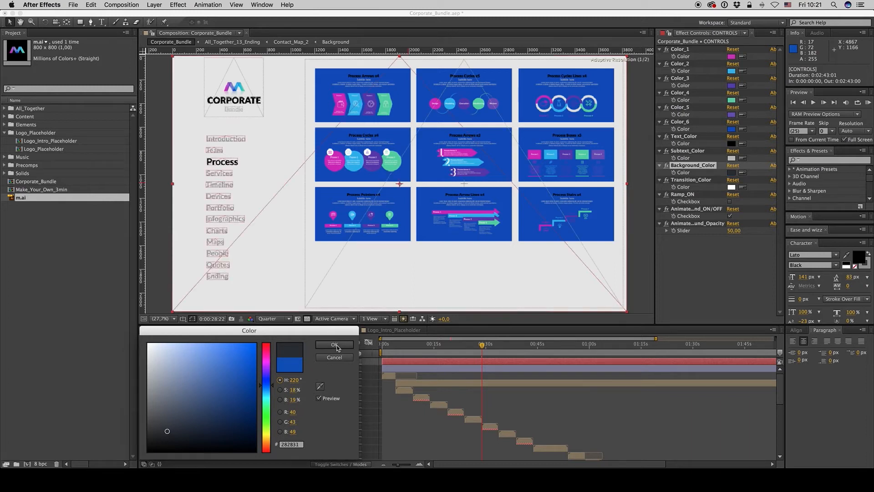
pyautogui.click(335, 345)
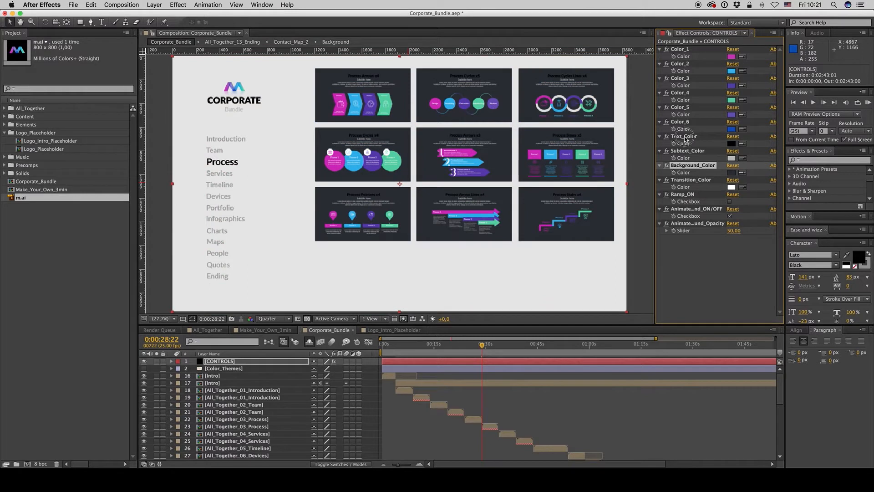
# Step: Set Text_Color to white, #FFFFFF
pyautogui.click(686, 138)
pyautogui.click(731, 144)
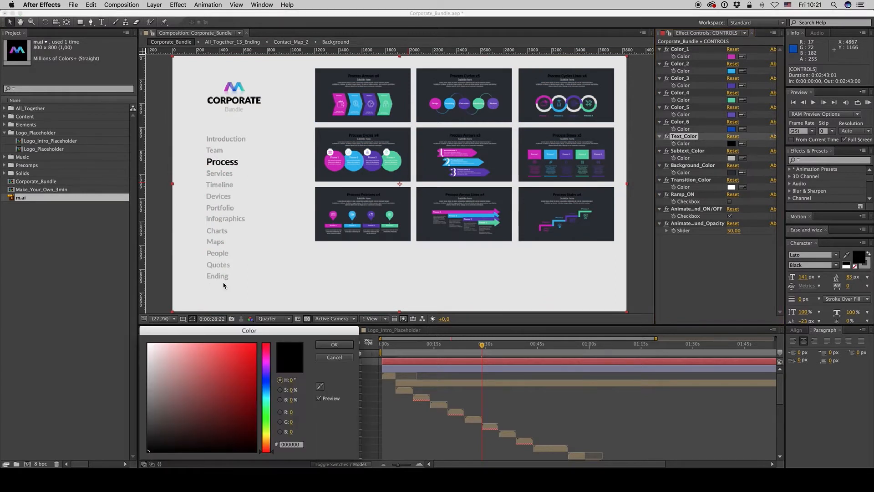
pyautogui.click(168, 368)
pyautogui.click(148, 344)
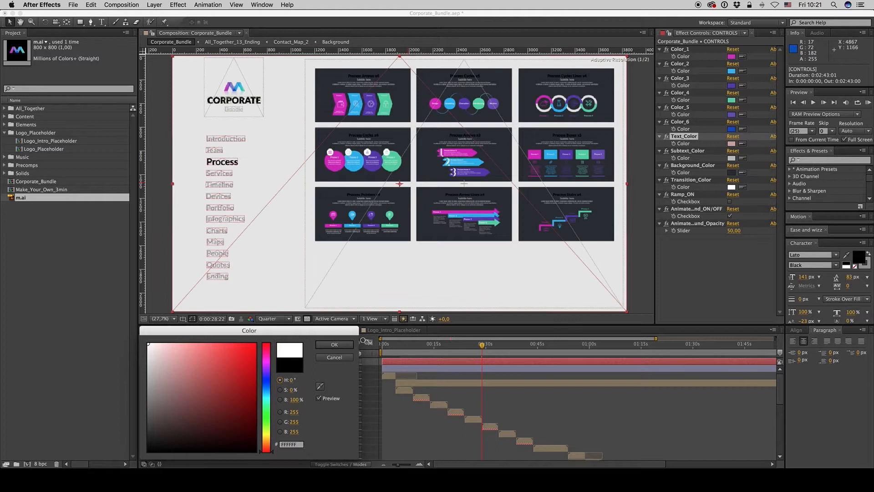
pyautogui.click(335, 345)
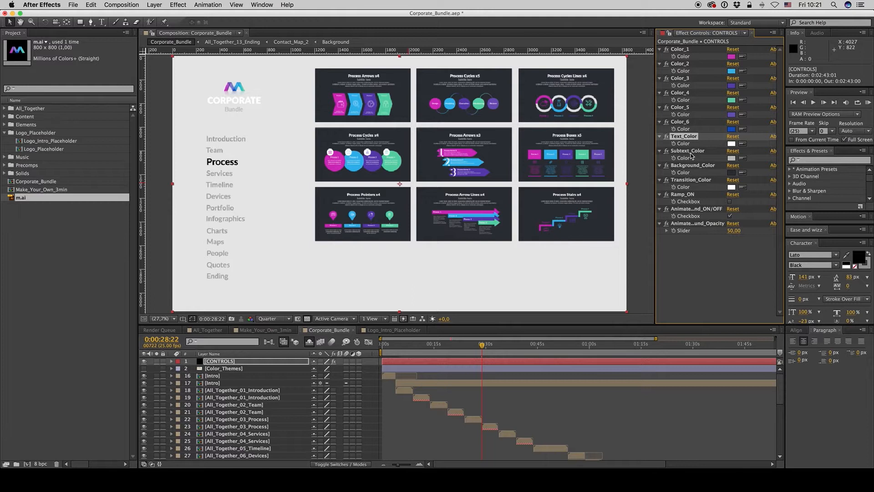
# Step: Go through the Subtext_Color and Transition_Color controls and turn on Ramp_ON for the slide backgrounds
pyautogui.click(687, 150)
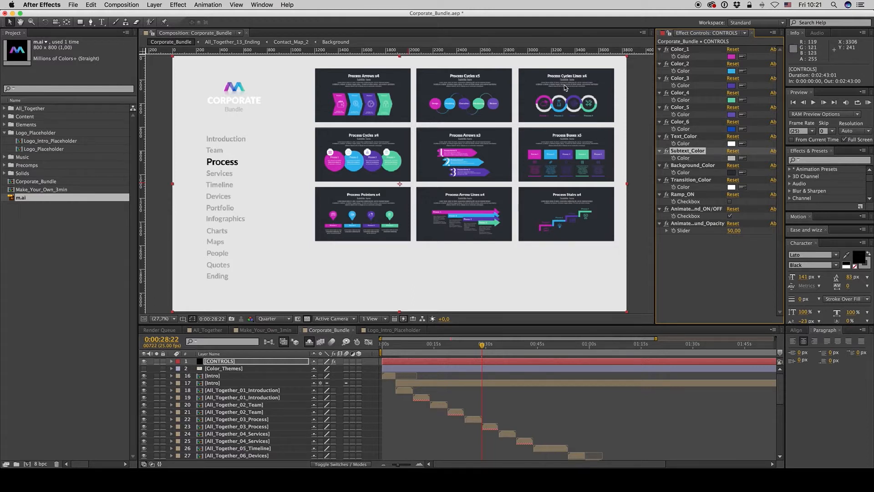
pyautogui.click(697, 181)
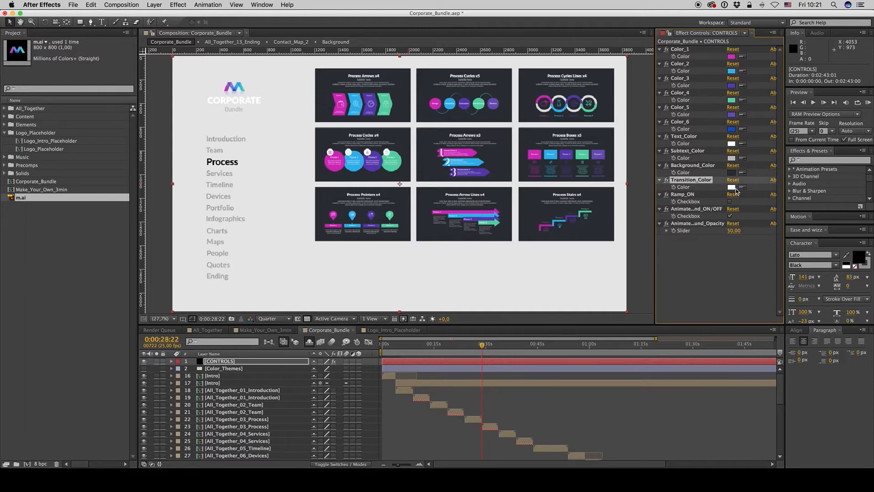
pyautogui.click(685, 195)
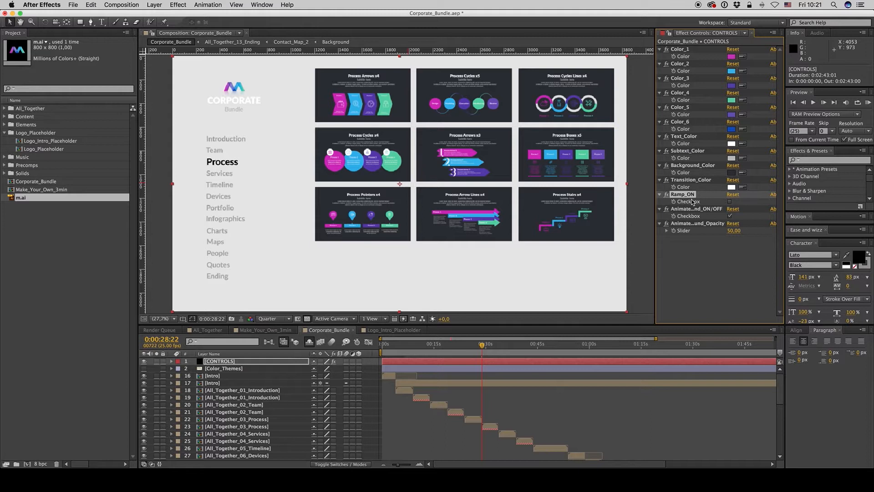
pyautogui.click(730, 202)
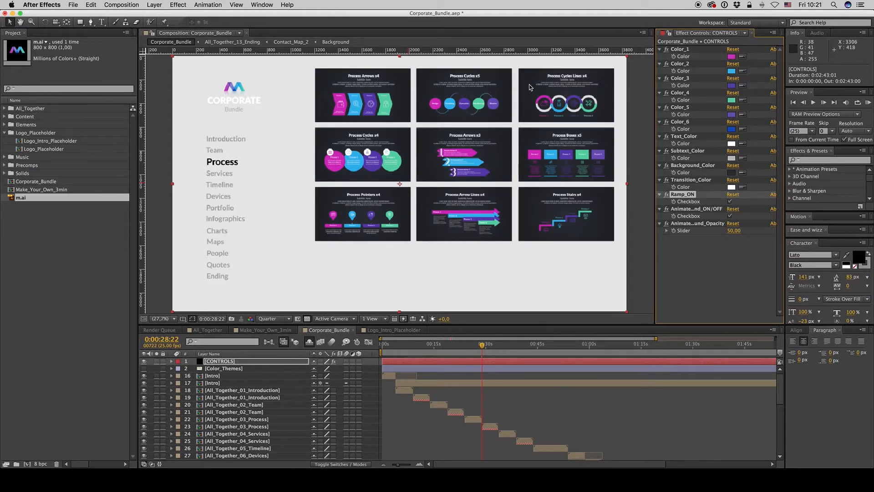
# Step: Lighten Background_Color to #444A54 and compare the slides with Ramp_ON turned off, undoing that toggle
pyautogui.click(731, 173)
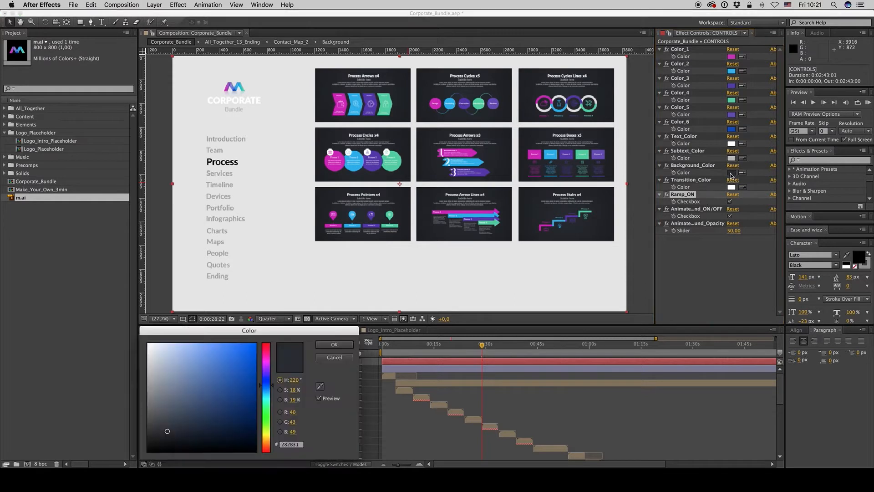
pyautogui.click(168, 416)
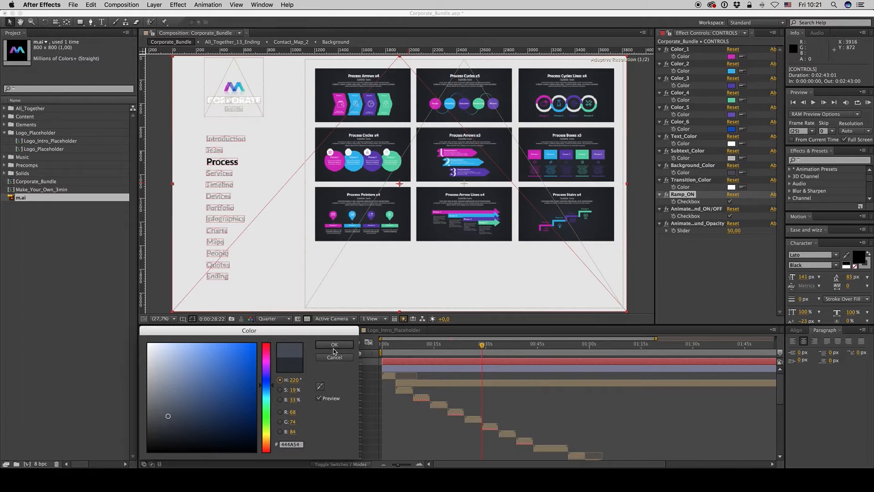
pyautogui.click(334, 349)
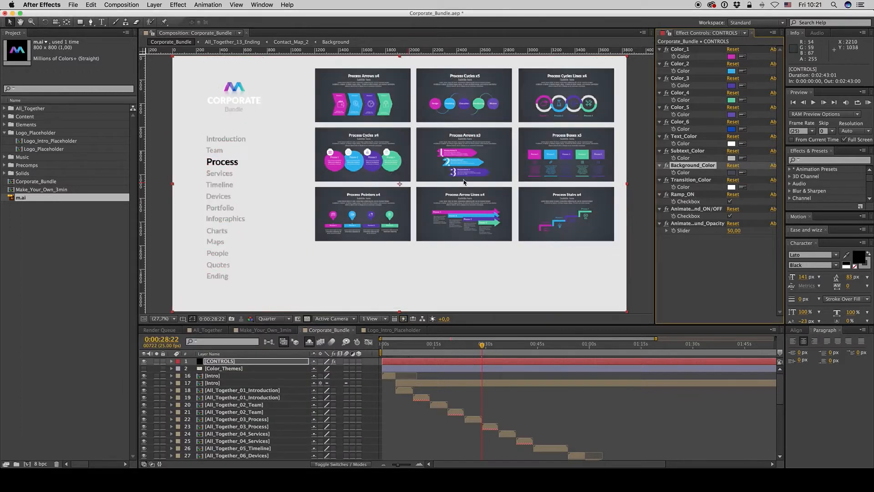
pyautogui.click(730, 201)
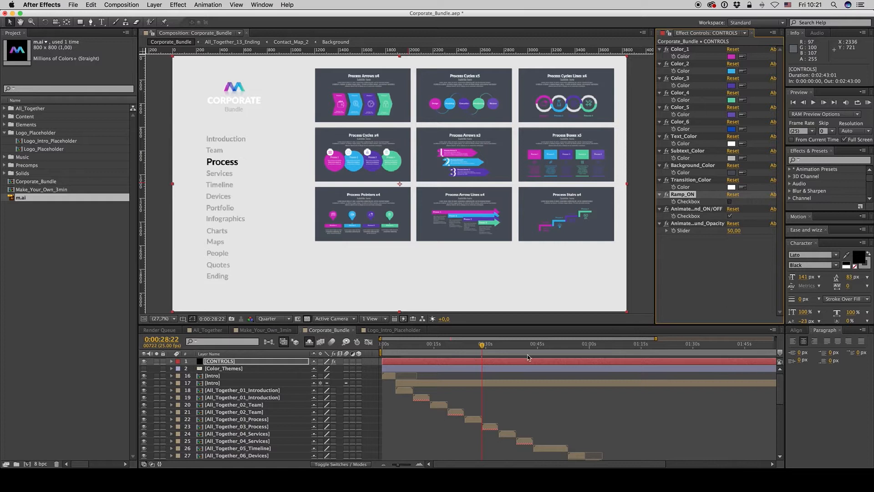
pyautogui.press('super+z')
# Step: Check the Introduction slides at the end of the first All_Together_01_Introduction layer, at 0:00:08:24
pyautogui.click(249, 391)
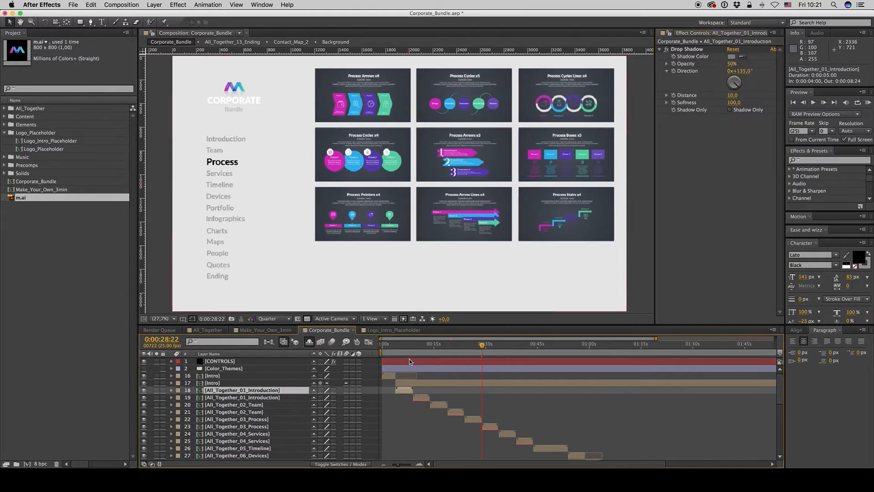
pyautogui.click(410, 346)
pyautogui.press('space')
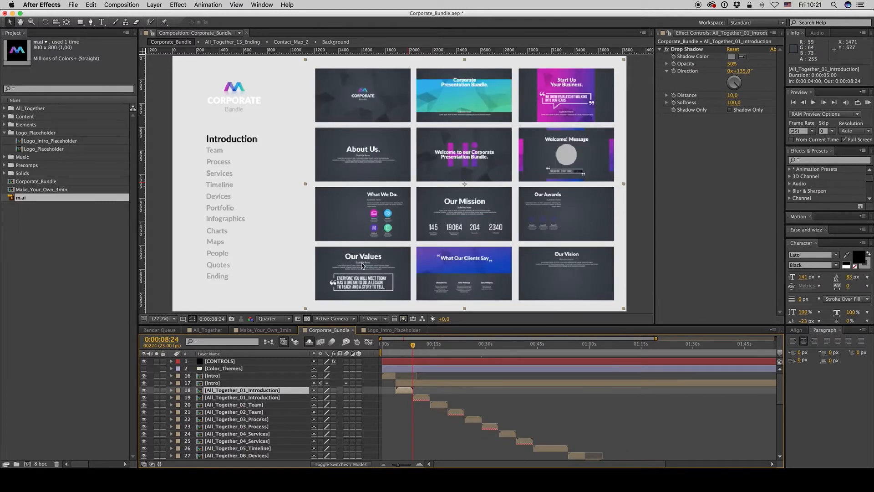
# Step: Turn the animated background off and back on in the CONTROLS layer to compare the Introduction slides
pyautogui.click(412, 362)
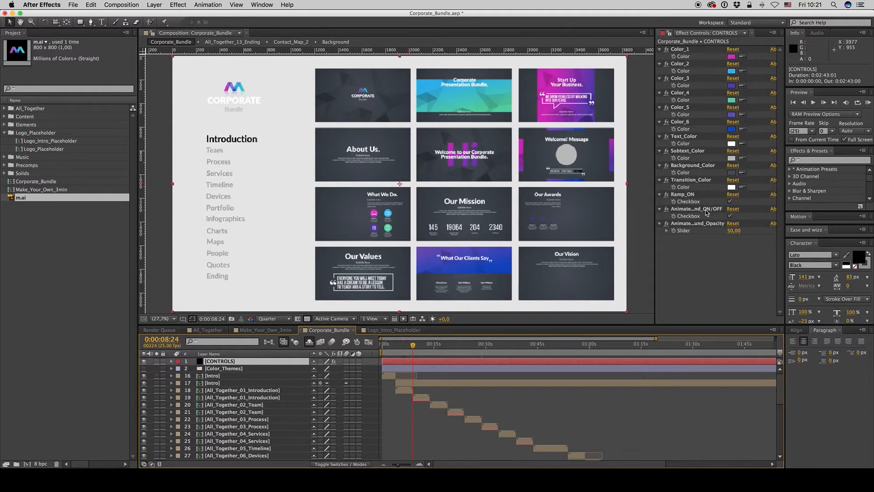
pyautogui.click(730, 216)
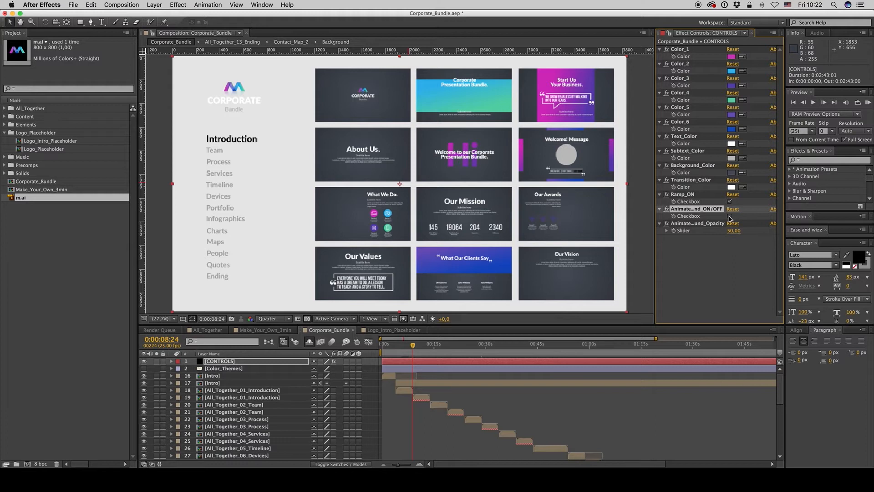
pyautogui.click(730, 216)
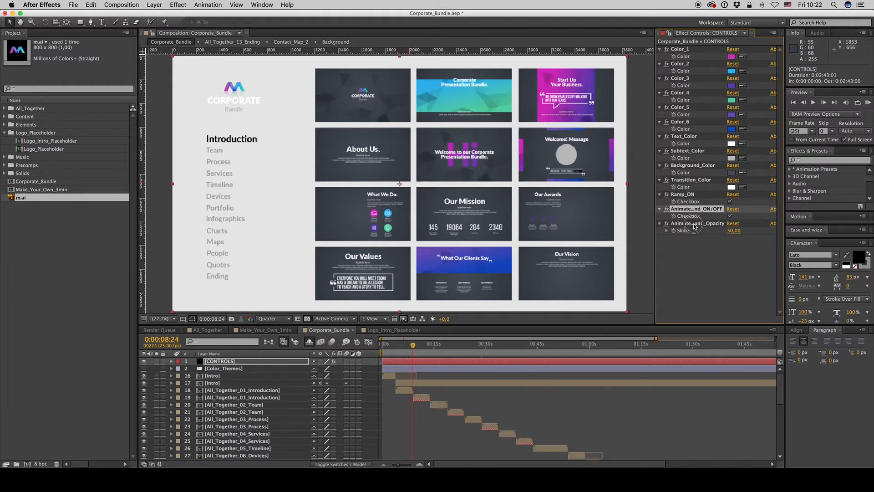
# Step: Try the animated background opacity at 100 and 20, and set it back to 50
pyautogui.click(693, 224)
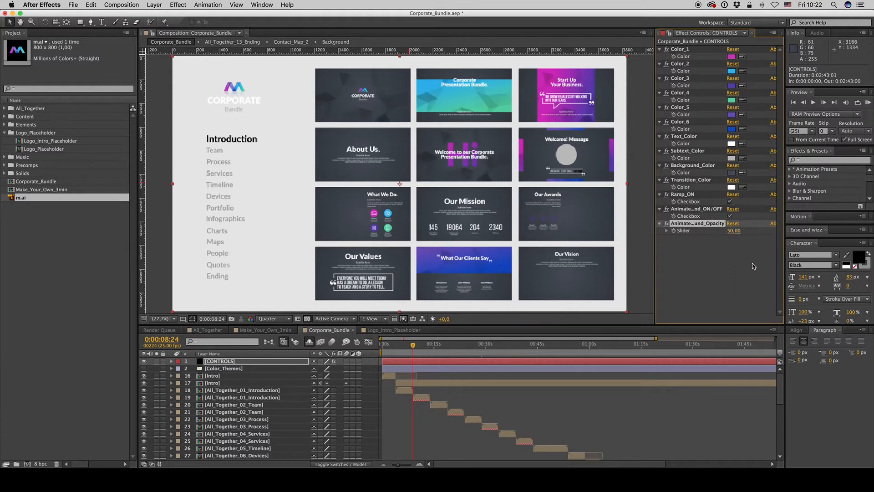
pyautogui.click(733, 231)
pyautogui.write('100')
pyautogui.press('Return')
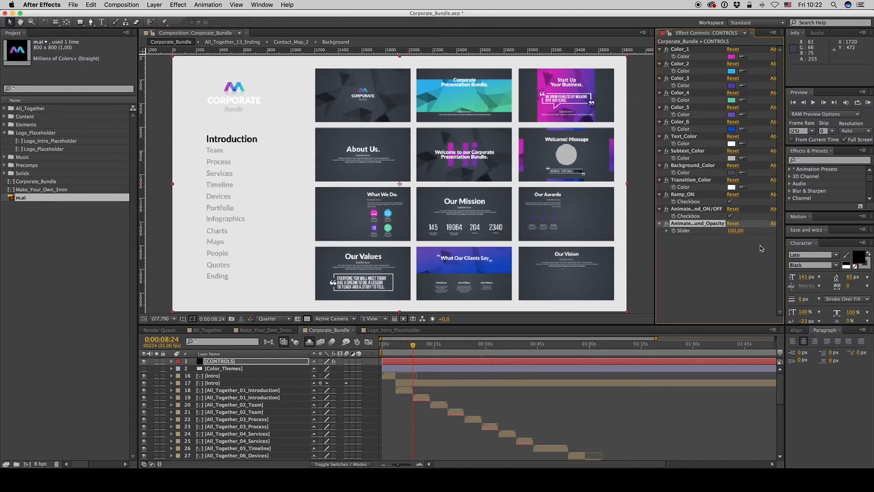
pyautogui.click(734, 232)
pyautogui.write('20')
pyautogui.press('Return')
pyautogui.click(734, 231)
pyautogui.write('50')
pyautogui.press('Return')
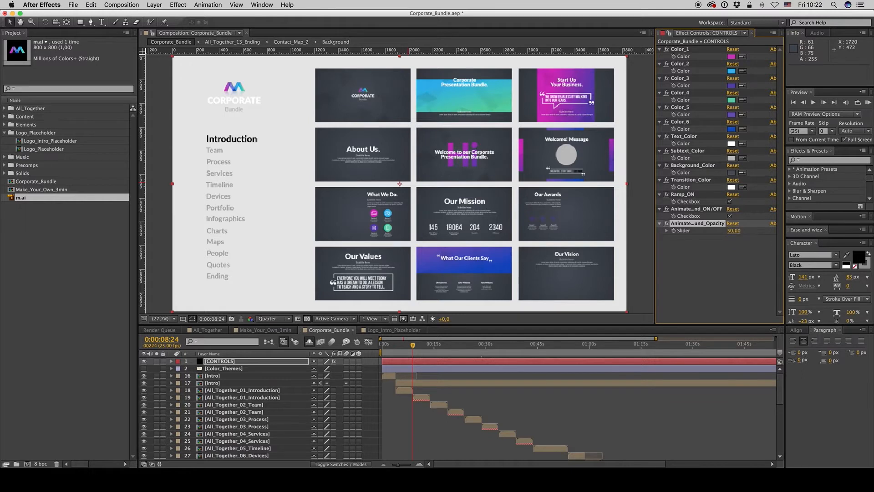
# Step: Set Background_Color to white, #FFFFFF
pyautogui.click(731, 172)
pyautogui.moveTo(179, 350); pyautogui.dragTo(117, 320)
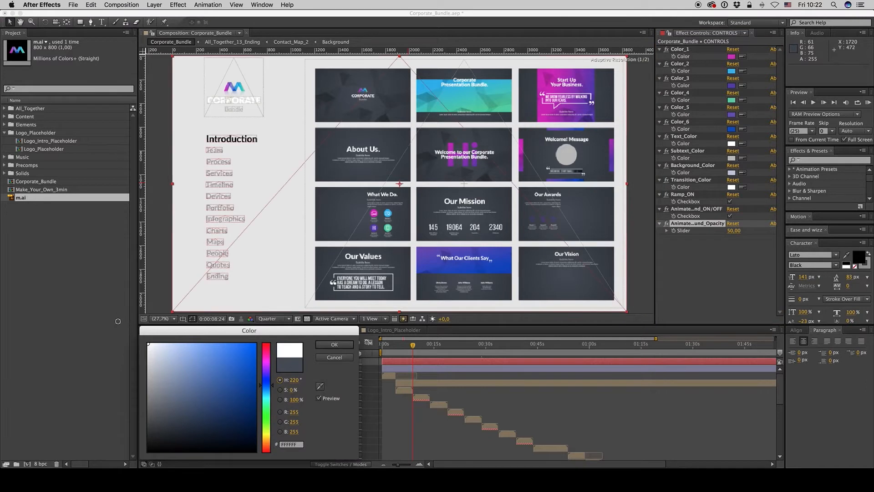
pyautogui.click(352, 343)
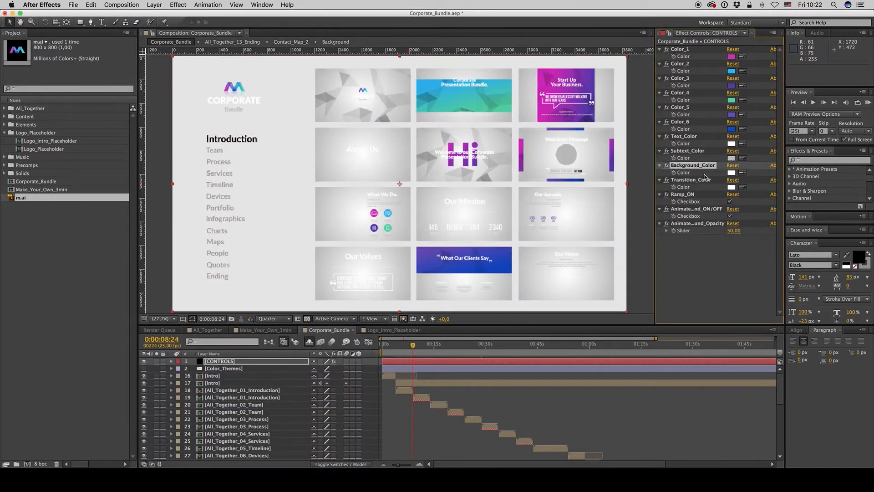
# Step: Set Text_Color to black so the titles contrast with the light background
pyautogui.click(731, 158)
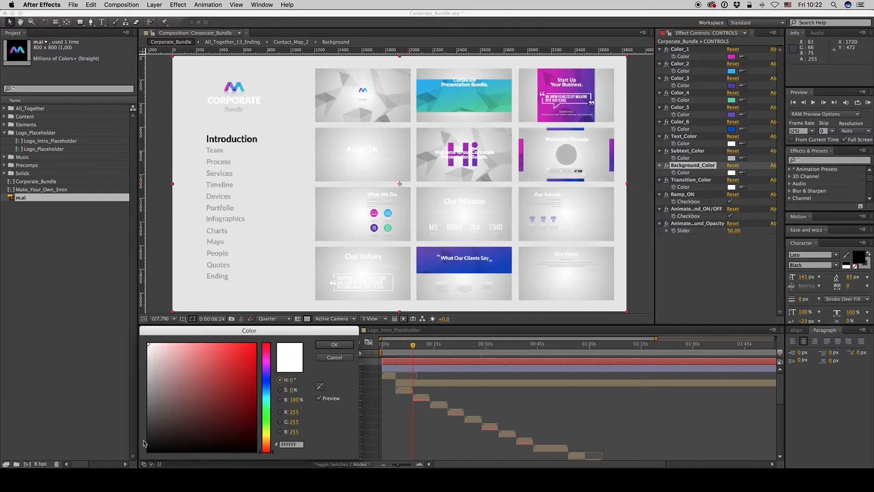
pyautogui.moveTo(149, 451); pyautogui.dragTo(136, 457)
pyautogui.click(333, 346)
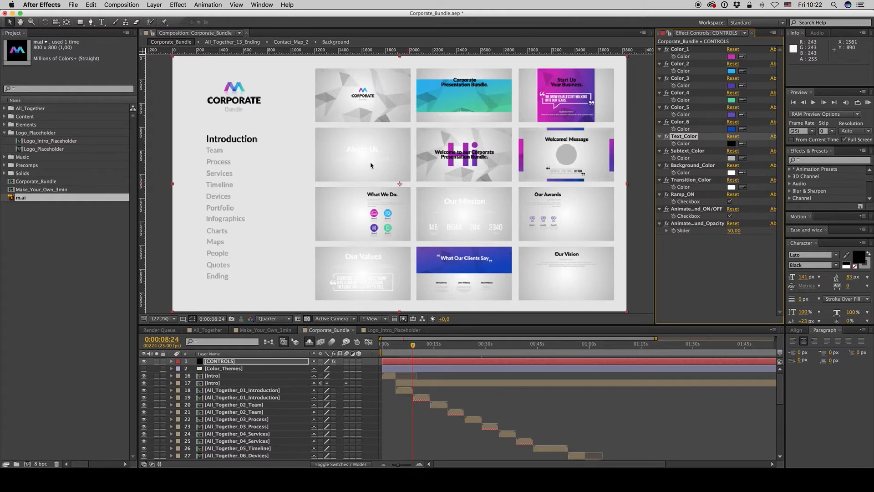
# Step: Check the Team slides at 0:00:16:20 on the first All_Together_02_Team layer, and reselect the CONTROLS layer
pyautogui.click(440, 346)
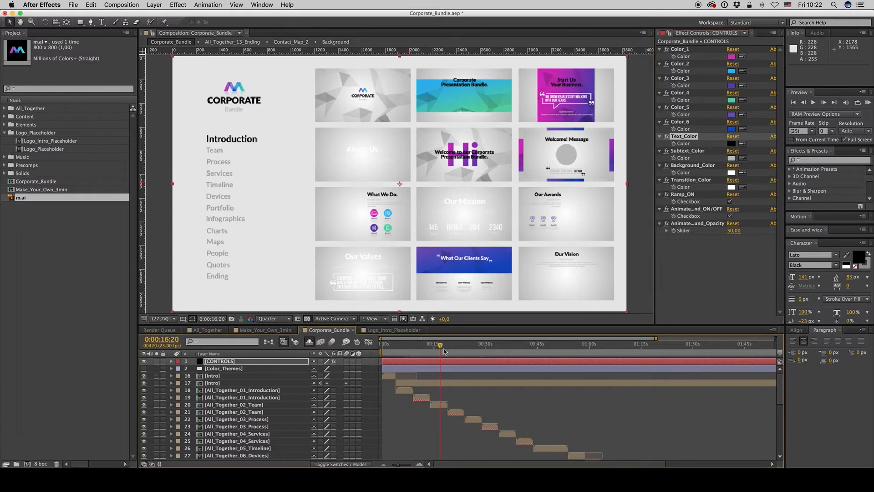
pyautogui.click(440, 405)
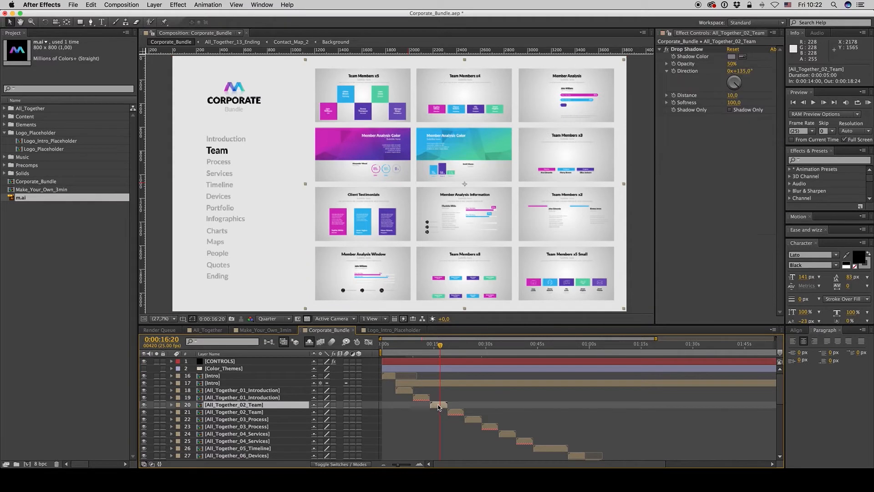
pyautogui.click(430, 362)
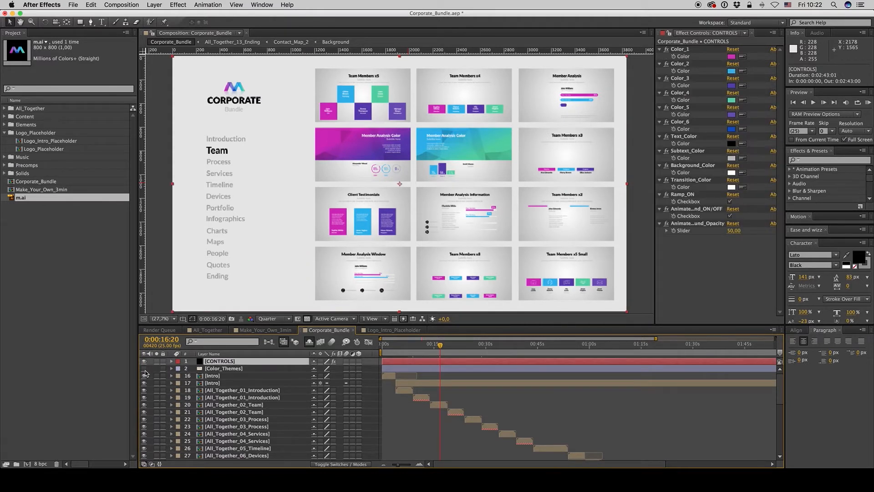
# Step: Show the Color_Themes palettes and sample the lightest blue of the all-blue theme for Color_1 in the CONTROLS layer
pyautogui.click(220, 369)
pyautogui.click(144, 368)
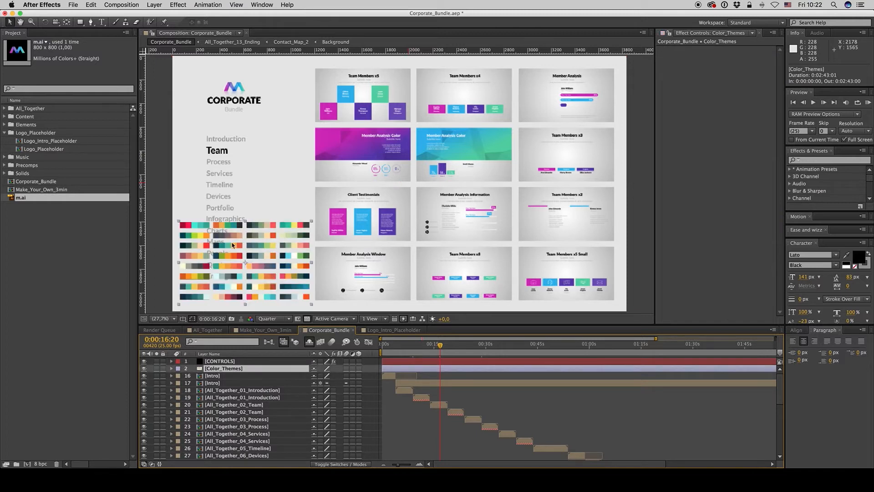
pyautogui.click(220, 361)
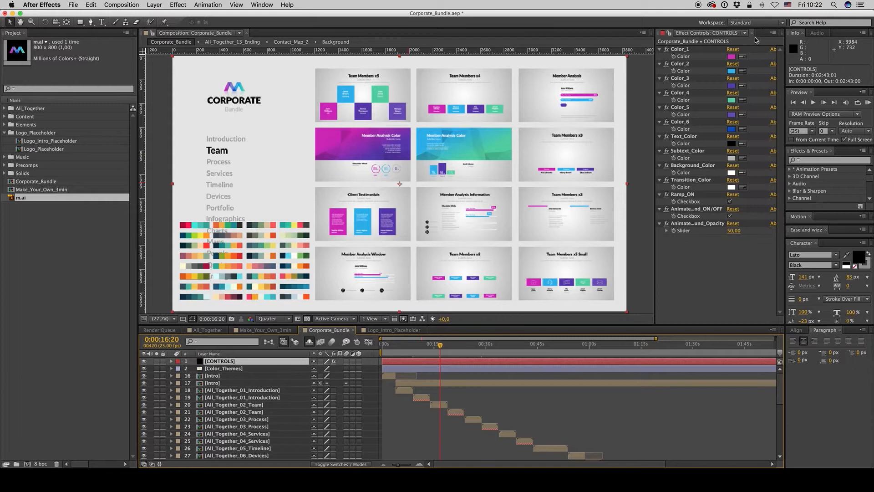
pyautogui.click(743, 58)
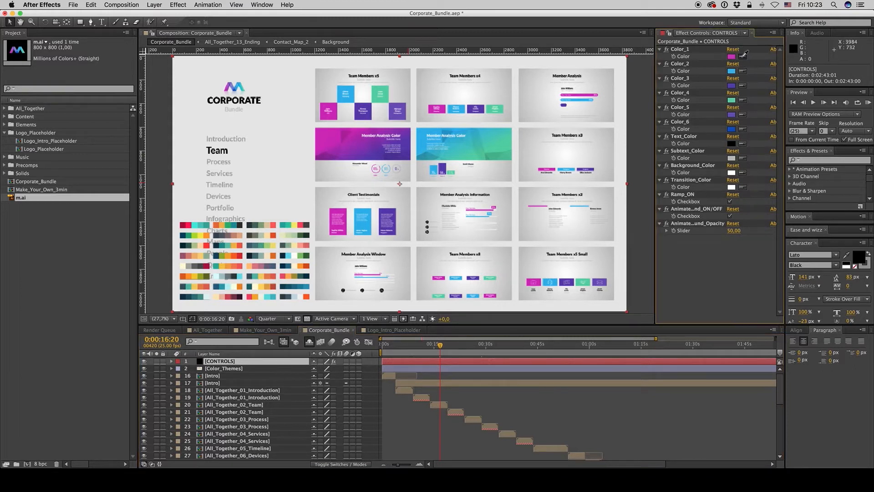
pyautogui.click(308, 289)
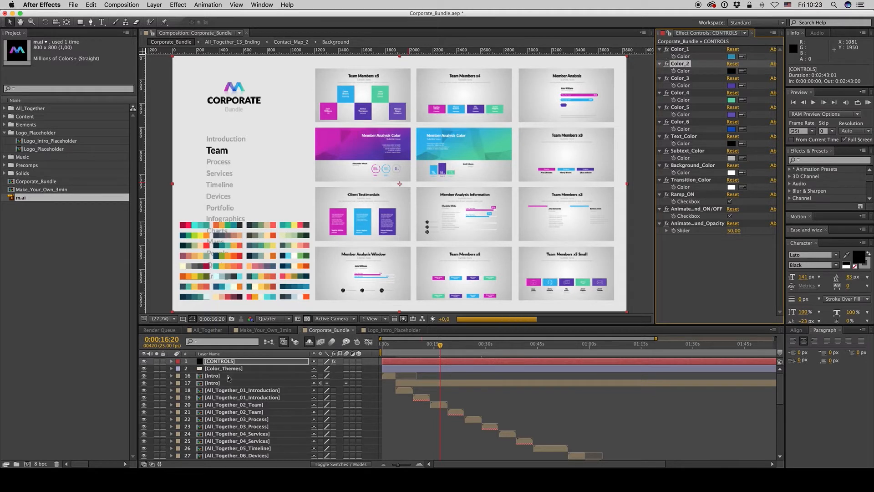
# Step: Solo the Color_Themes layer and sample Color_2 and Color_3 from the all-blue theme
pyautogui.click(223, 368)
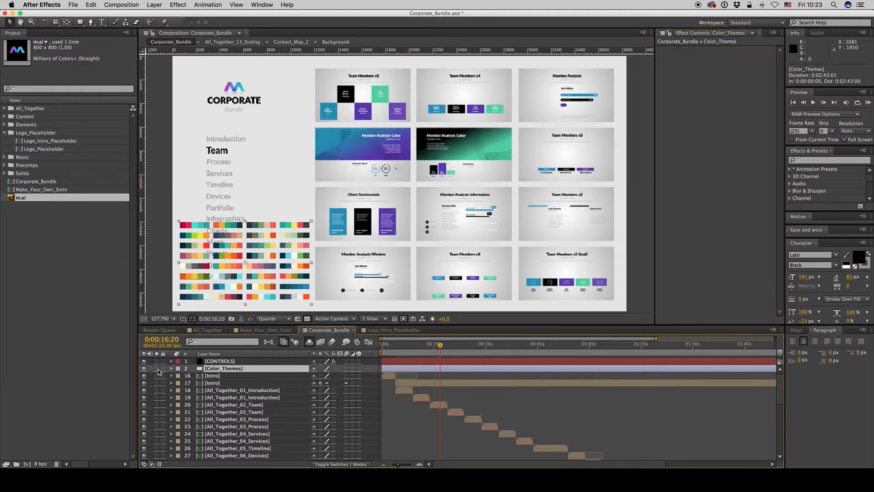
pyautogui.click(157, 368)
pyautogui.click(456, 361)
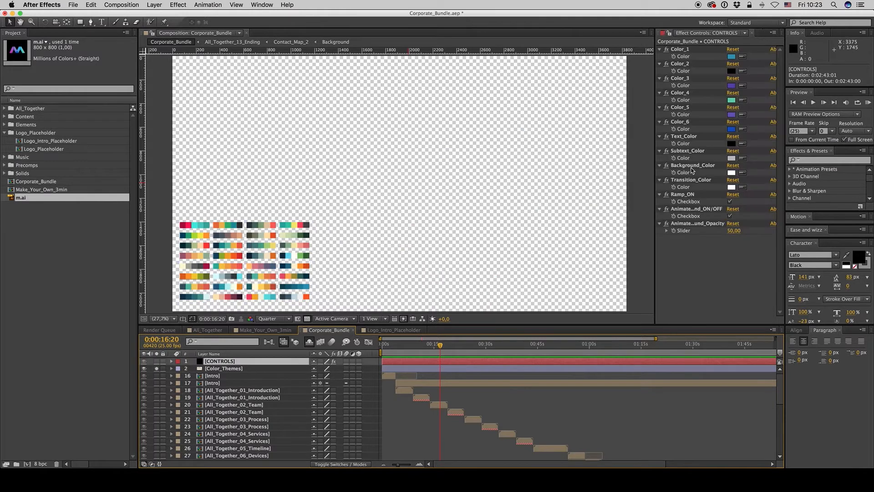
pyautogui.click(743, 70)
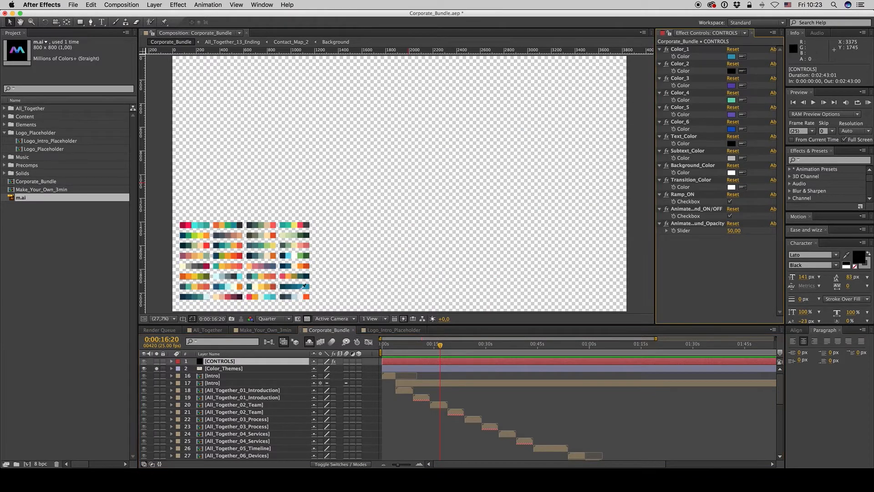
pyautogui.click(301, 287)
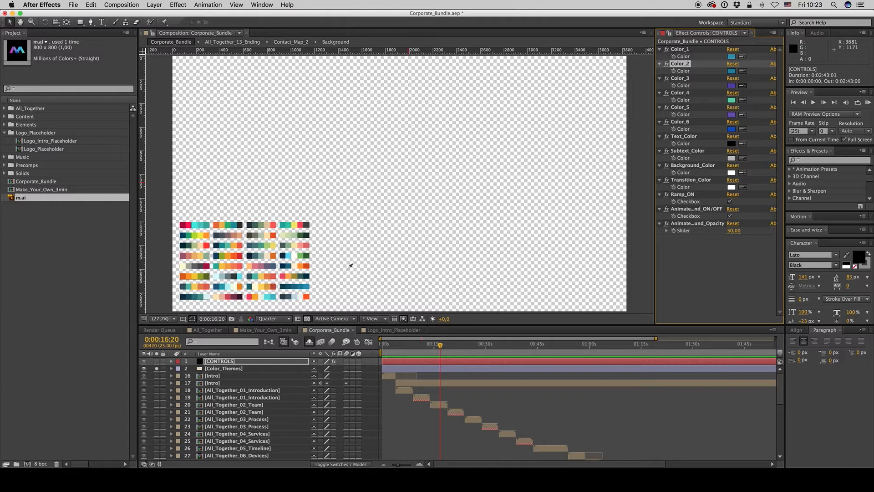
pyautogui.click(298, 286)
# Step: Sample Color_4 and Color_5 from the darker shades of the all-blue theme and set Color_6 to an even darker blue
pyautogui.click(743, 100)
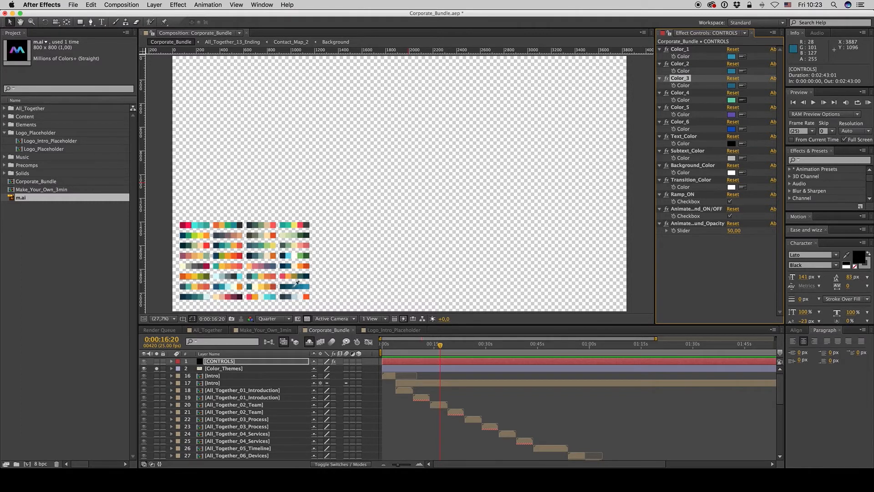
pyautogui.click(295, 285)
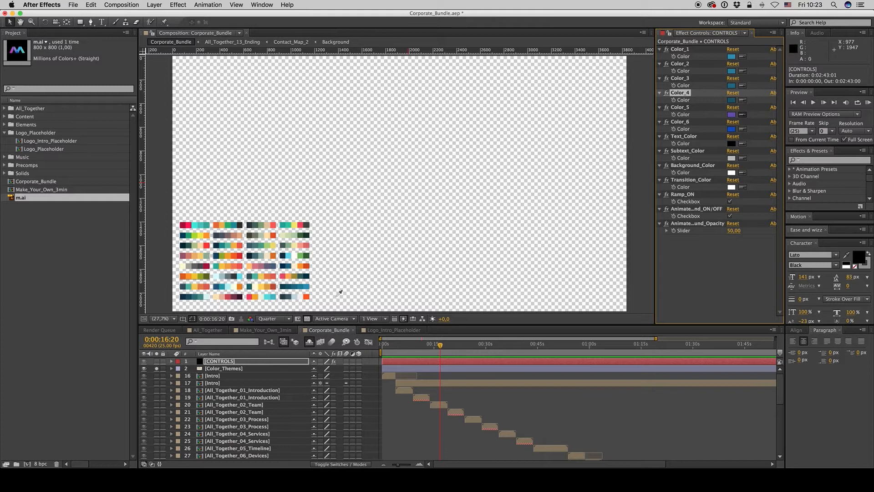
pyautogui.click(295, 285)
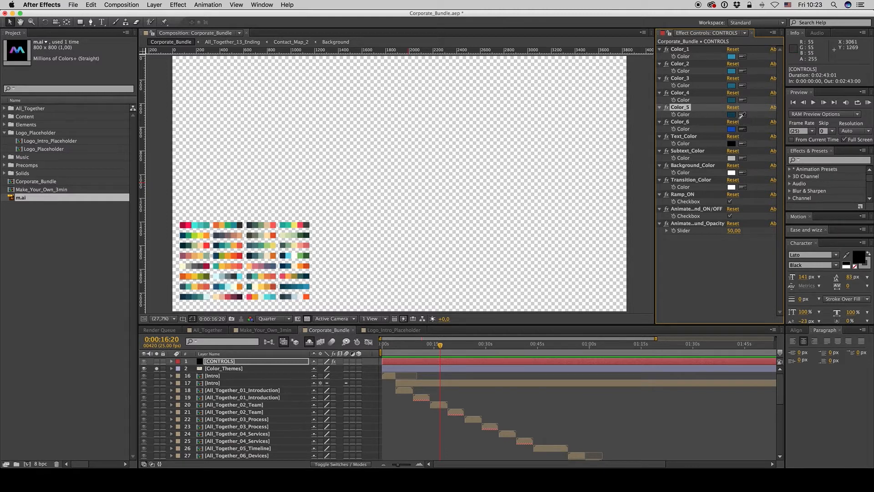
pyautogui.click(731, 129)
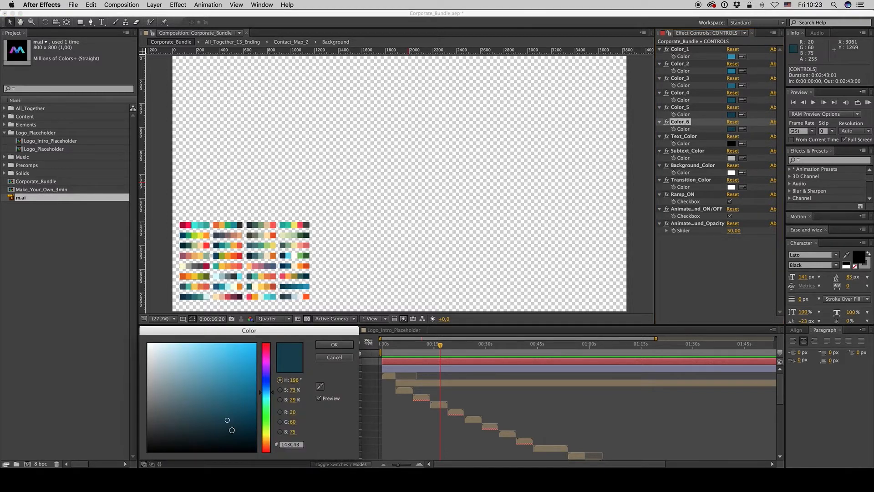
pyautogui.click(335, 346)
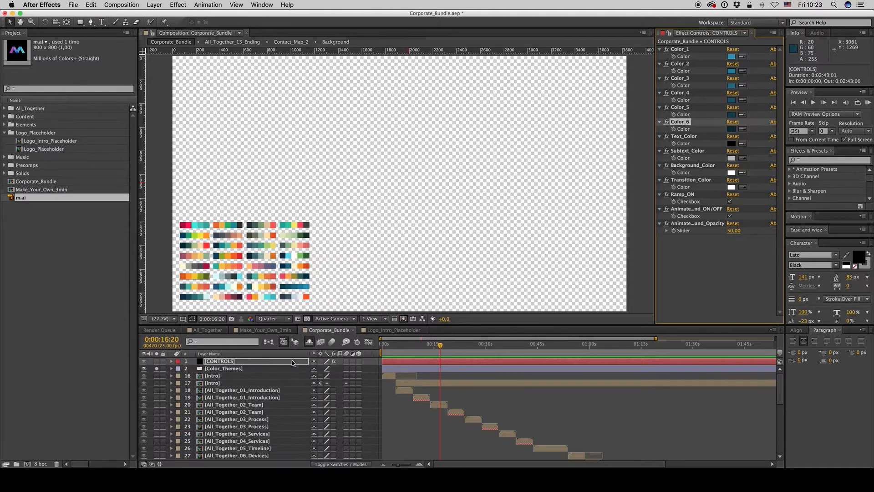
# Step: Turn off the solo on Color_Themes, hide the layer, and reselect CONTROLS to check the recolored Team slides
pyautogui.click(157, 369)
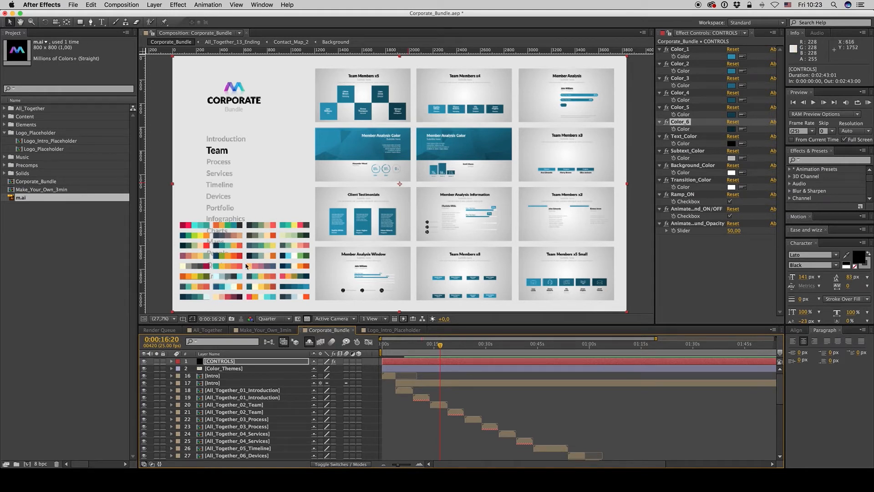
pyautogui.click(226, 369)
pyautogui.click(143, 368)
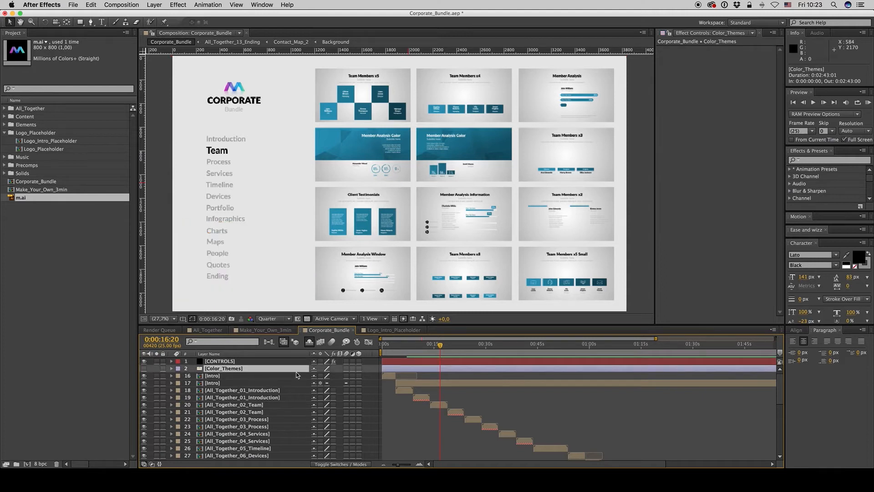
pyautogui.click(443, 362)
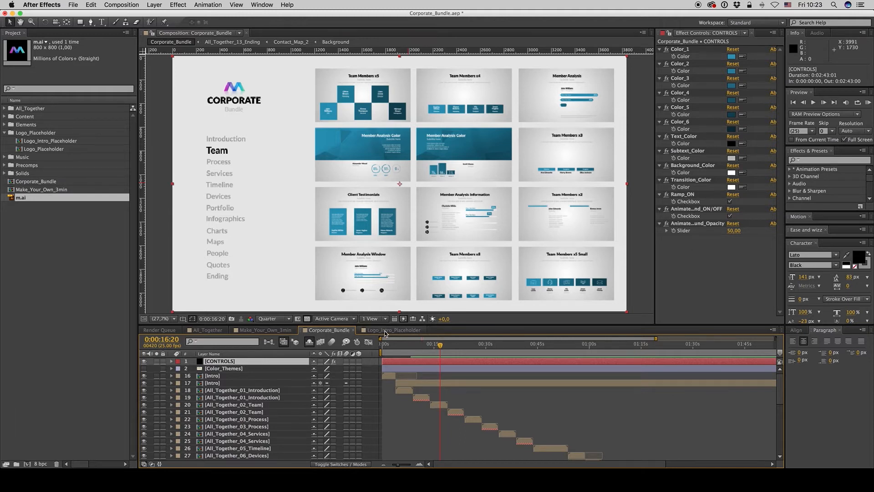
# Step: Check the logo in Logo_Intro_Placeholder, undo all the sampled blue theme colors in Corporate_Bundle, and hide Color_Themes
pyautogui.click(417, 331)
pyautogui.click(329, 330)
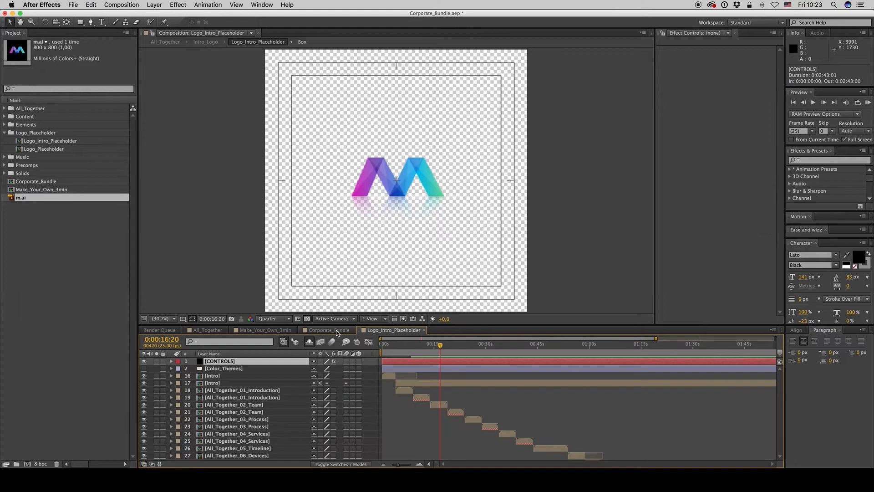
pyautogui.press('super+z')
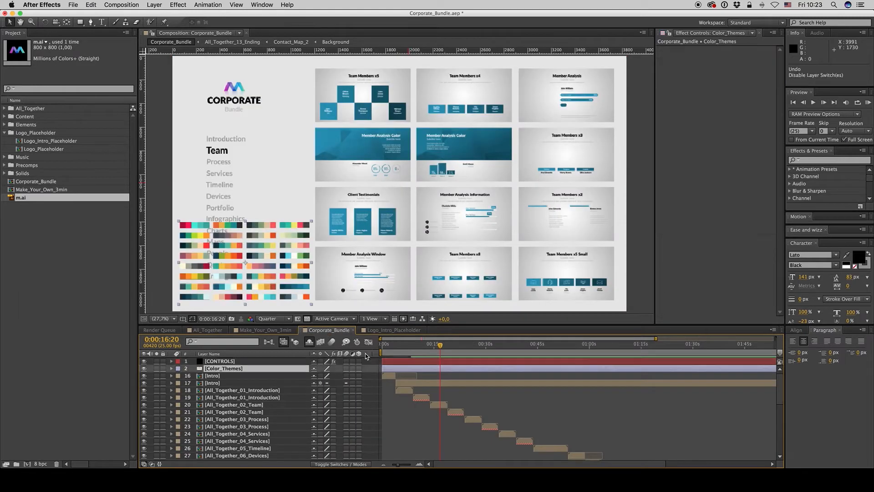
pyautogui.press('super+z')
pyautogui.press('super+z')
pyautogui.press('super+z')
pyautogui.press('super+z')
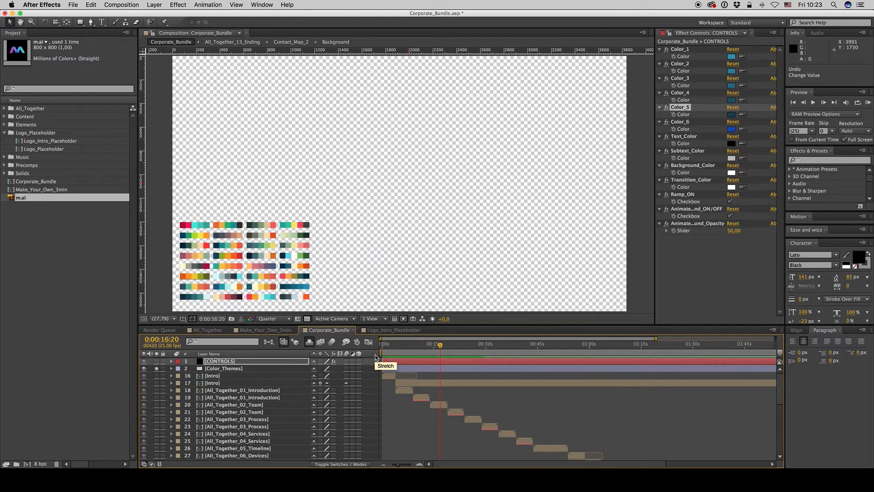
pyautogui.press('super+z')
pyautogui.press('super+z')
pyautogui.press('super+z')
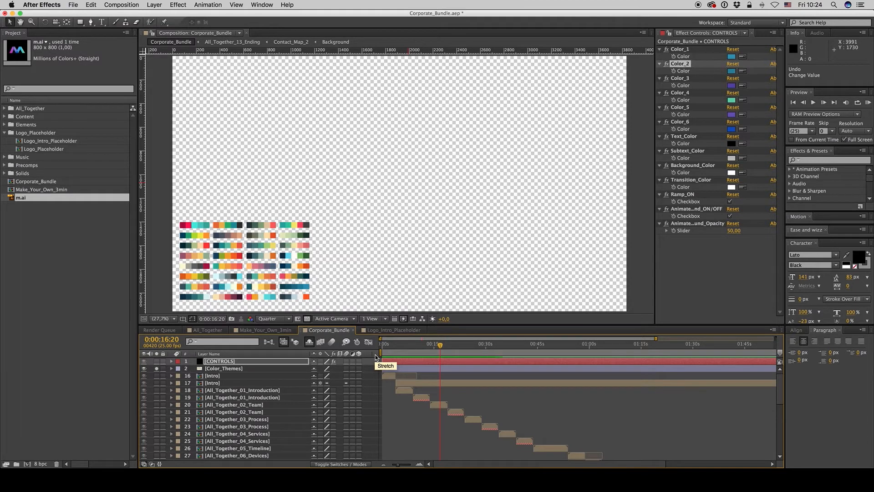
pyautogui.press('super+z')
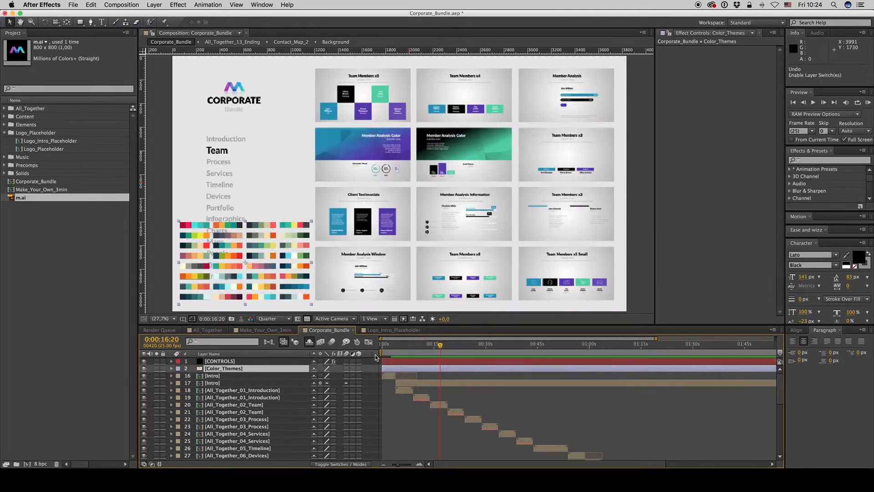
pyautogui.press('super+z')
pyautogui.press('super+z')
pyautogui.press('super+z')
pyautogui.press('super+z')
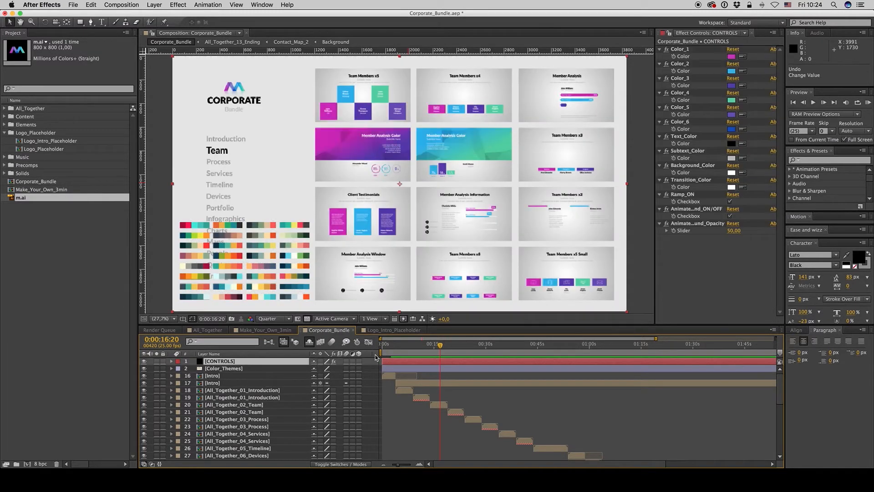
pyautogui.click(448, 394)
pyautogui.click(10, 22)
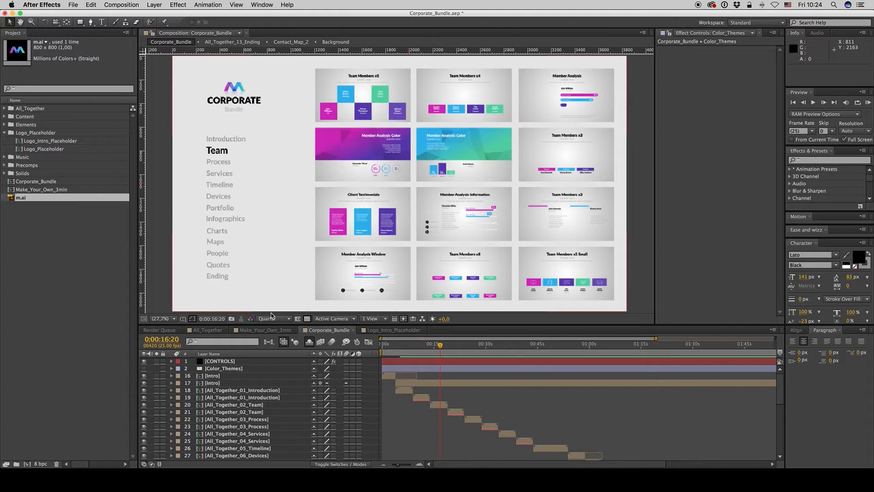
# Step: Compare the Make_Your_Own_3min, Corporate_Bundle and All_Together compositions, and examine the opening layers and transitions in the Make_Your_Own_3min timeline
pyautogui.click(269, 332)
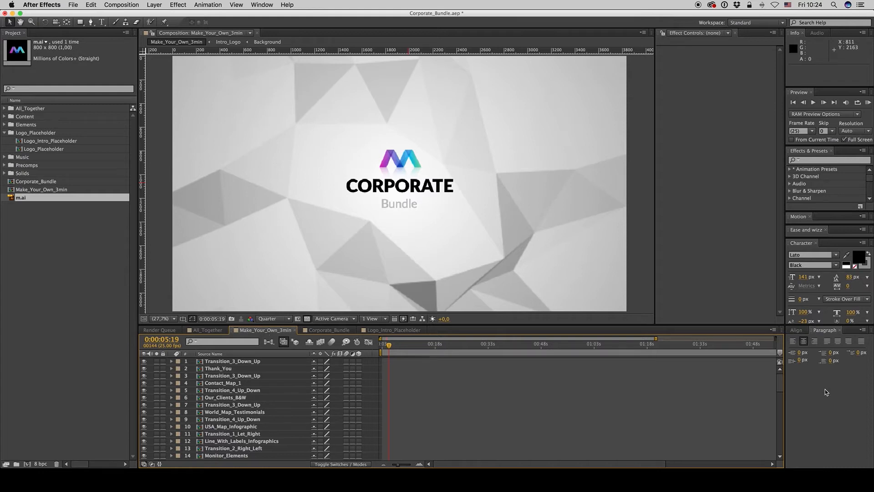
pyautogui.moveTo(780, 391); pyautogui.dragTo(781, 371)
pyautogui.click(220, 369)
pyautogui.click(338, 329)
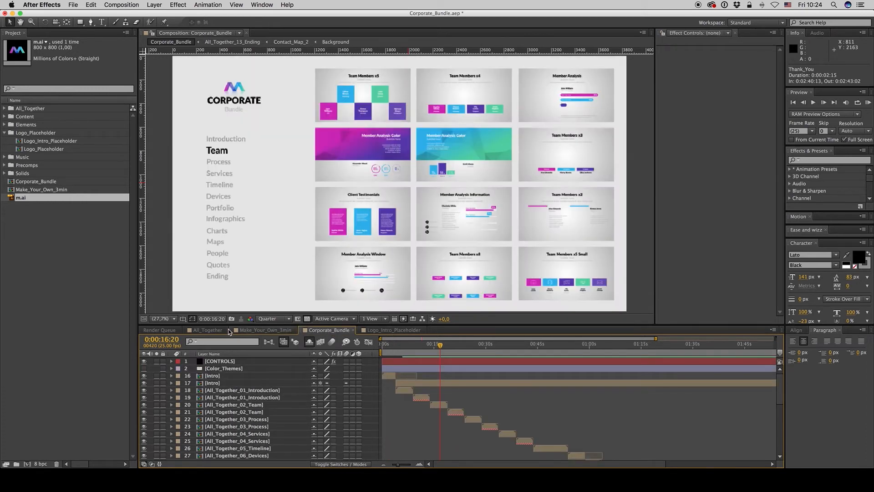
pyautogui.click(216, 330)
pyautogui.moveTo(781, 378); pyautogui.dragTo(779, 456)
pyautogui.click(262, 330)
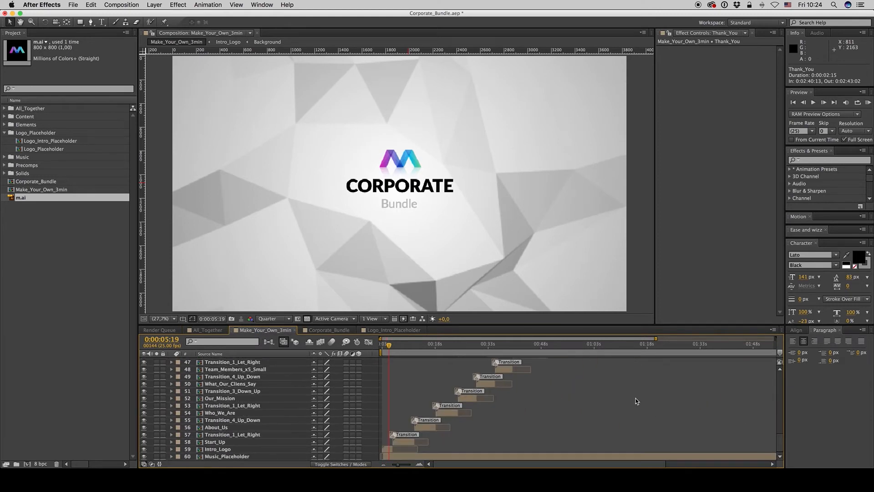
pyautogui.scroll(5, 636, 401)
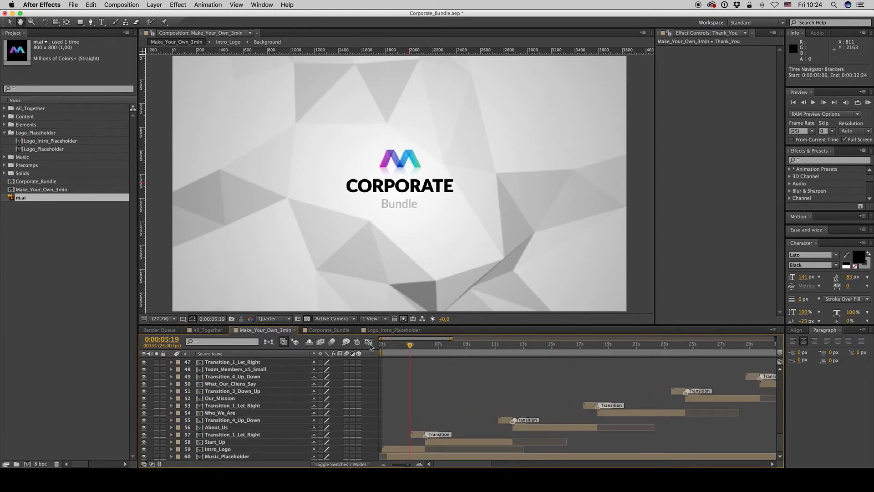
# Step: Reveal the source of the first All_Together_01_Introduction layer of Corporate_Bundle in the project
pyautogui.click(331, 329)
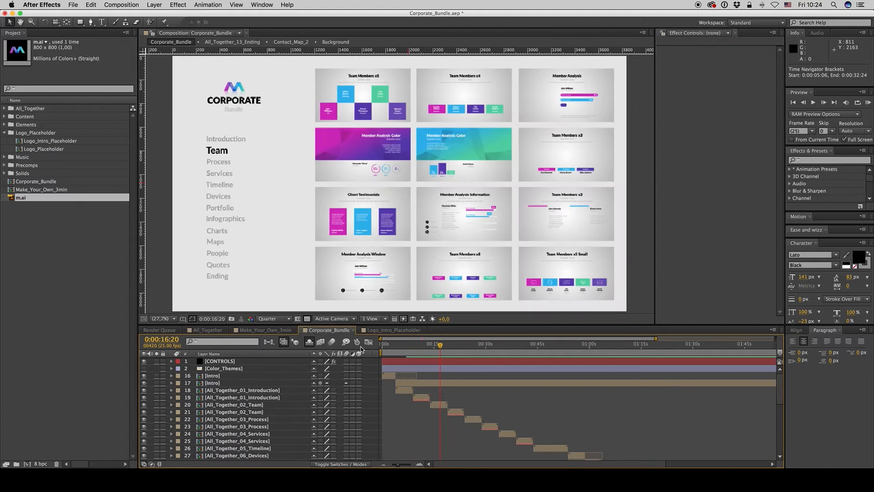
pyautogui.click(435, 405)
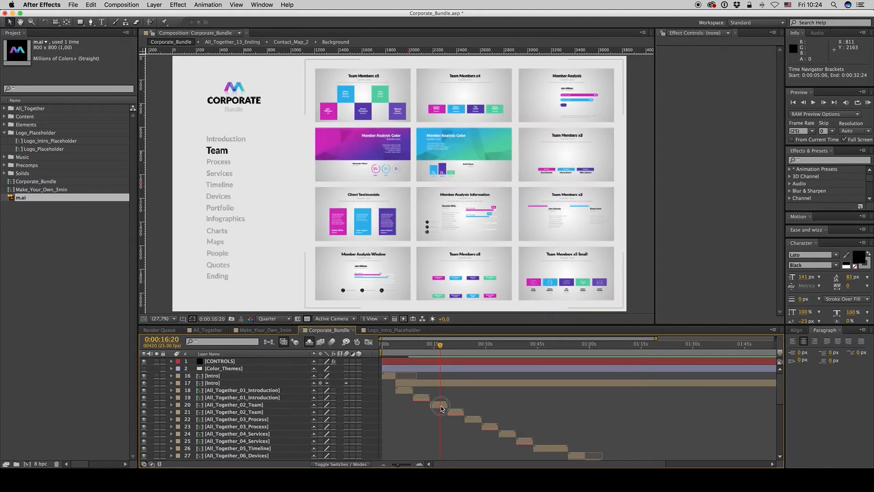
pyautogui.click(404, 393)
pyautogui.rightClick(407, 393)
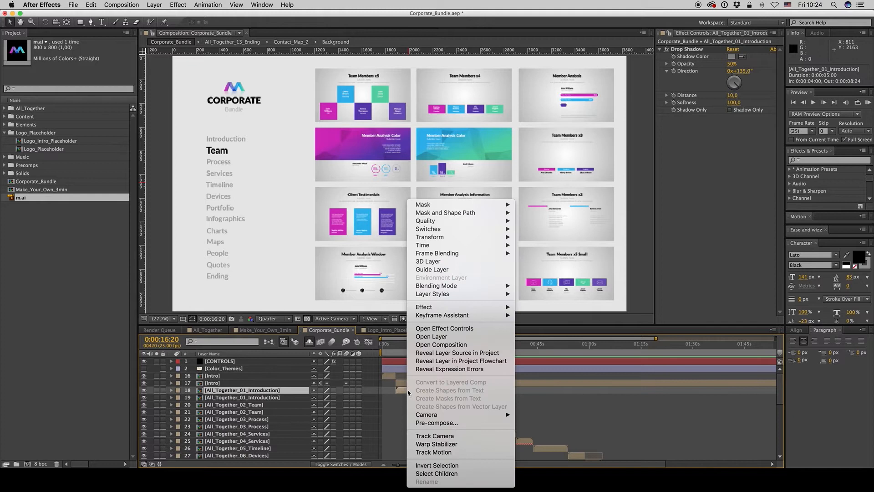
pyautogui.click(446, 353)
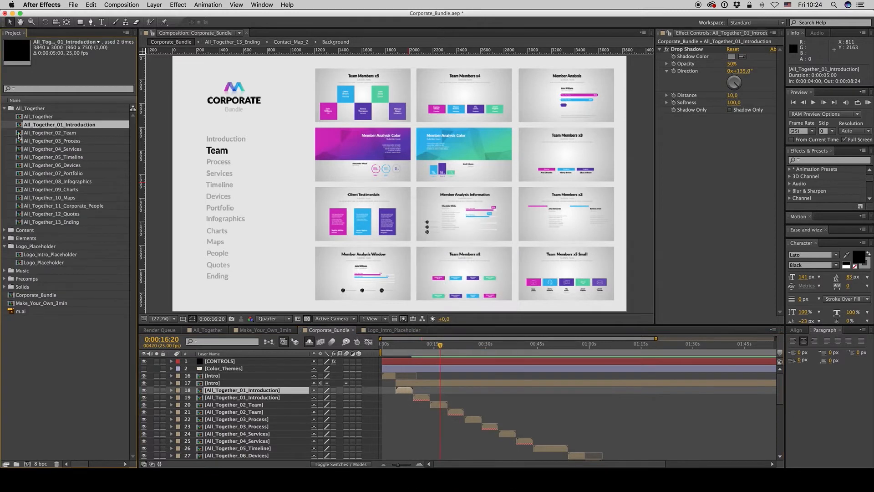
# Step: Open the All_Together_03_Process composition from the All_Together folder, go to 0:00:01:03, and select the Process_Arrows_x3 layer
pyautogui.click(31, 109)
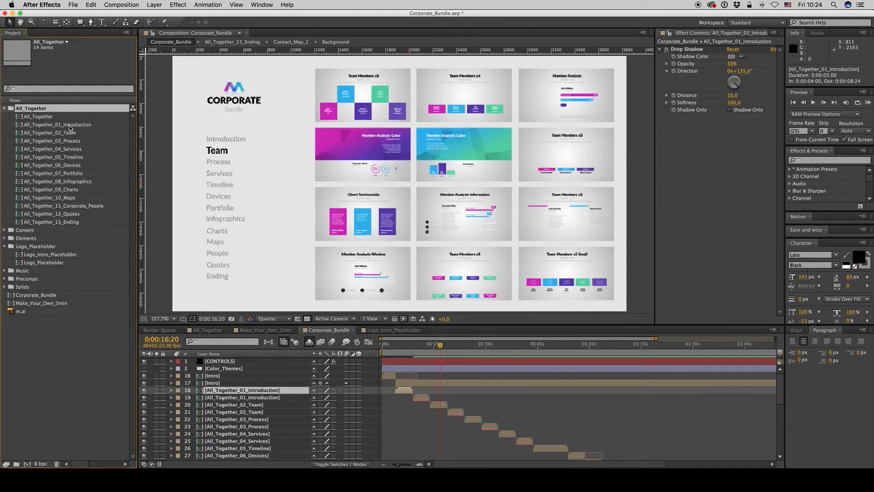
pyautogui.click(60, 125)
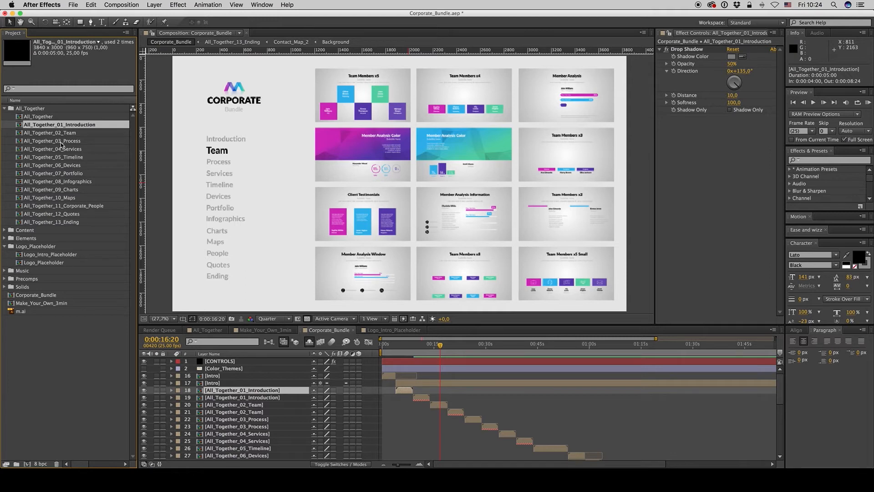
pyautogui.doubleClick(62, 141)
pyautogui.click(471, 351)
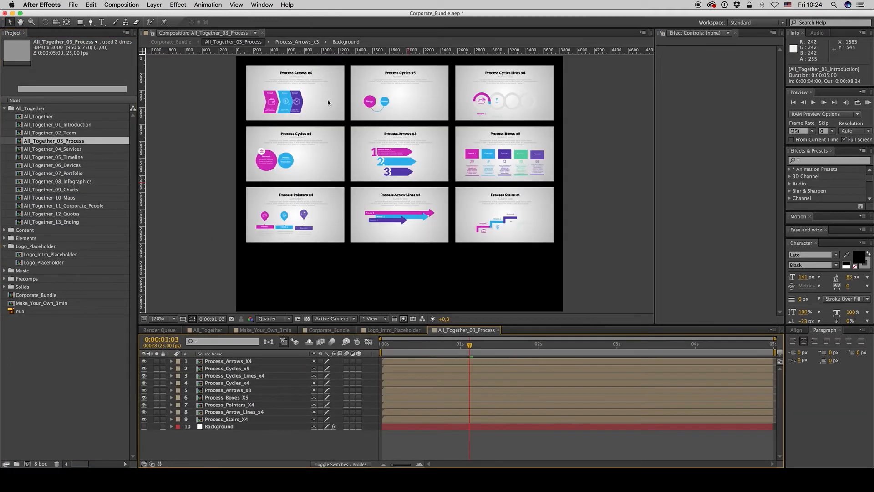
pyautogui.click(417, 166)
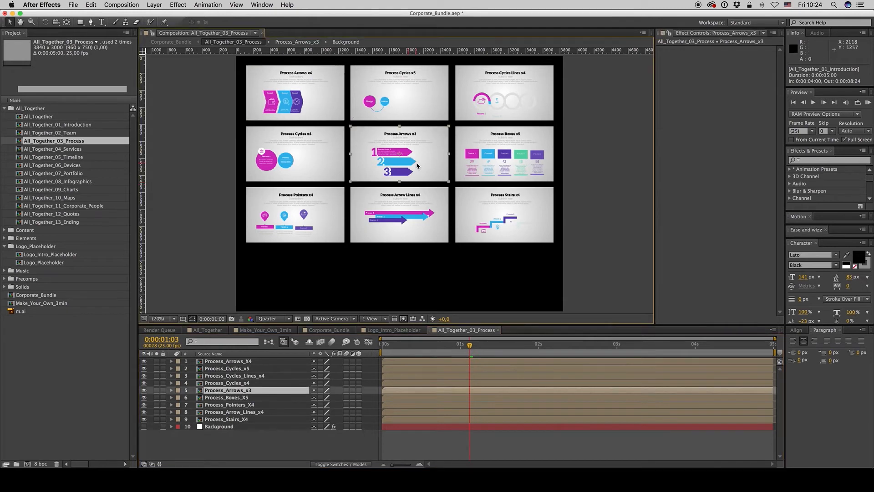
# Step: Reveal the source of the Process_Arrows_x3 layer in the project and expand the 03_Process folder inside Content
pyautogui.rightClick(470, 390)
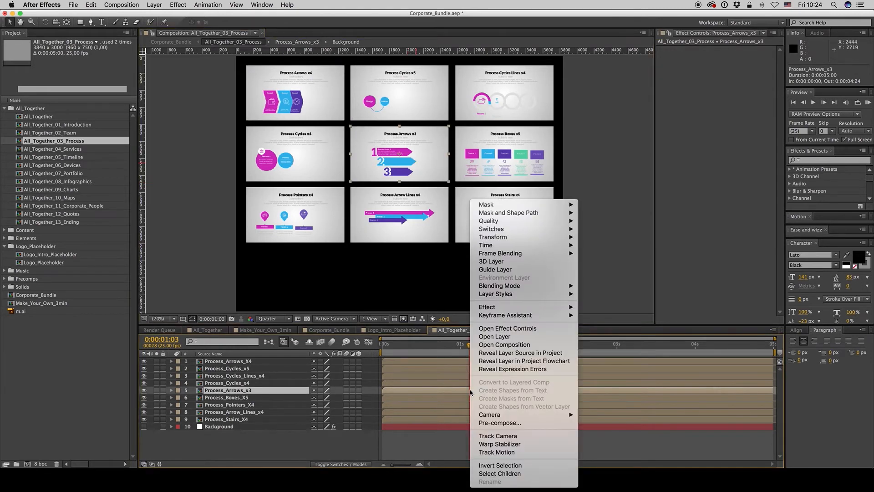
pyautogui.click(496, 353)
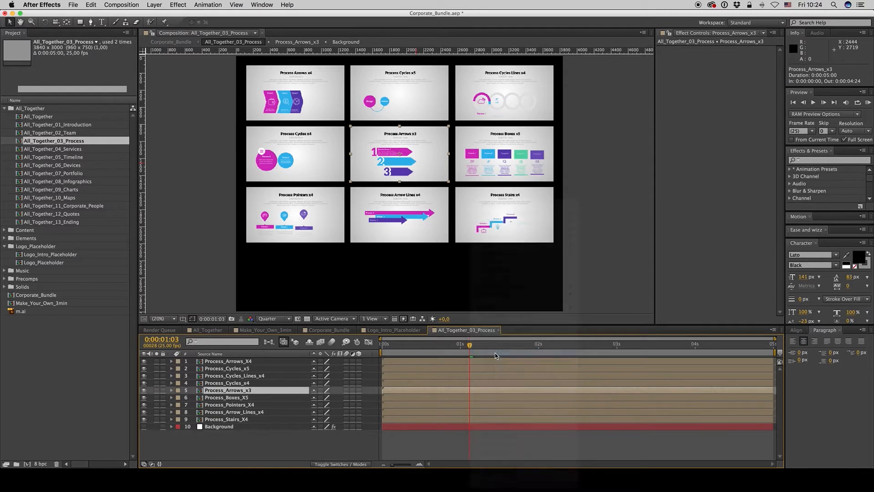
pyautogui.click(26, 231)
pyautogui.click(40, 255)
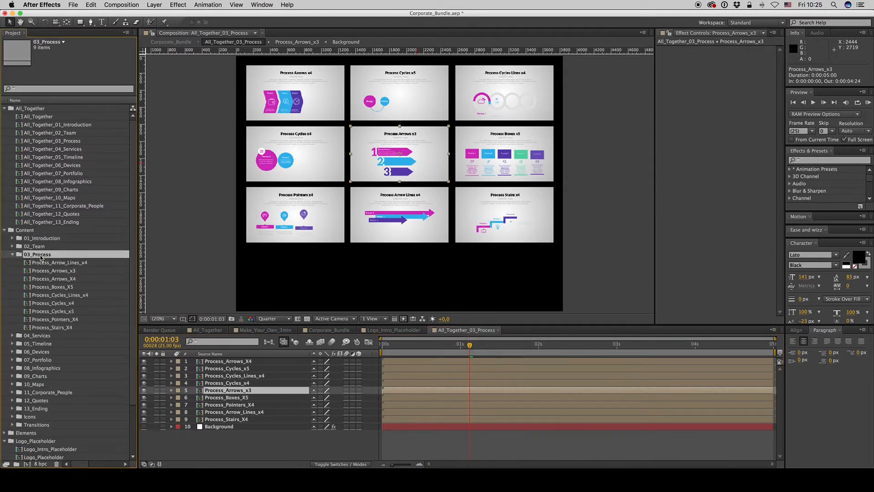
# Step: Close All_Together_03_Process and go to the Process Cycles Lines x4 slide at 0:00:49:23 in Make_Your_Own_3min
pyautogui.click(498, 330)
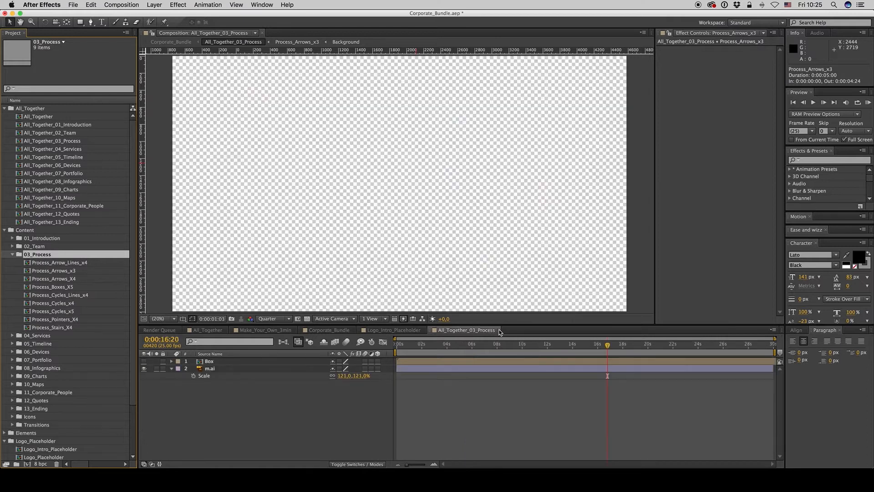
pyautogui.click(269, 330)
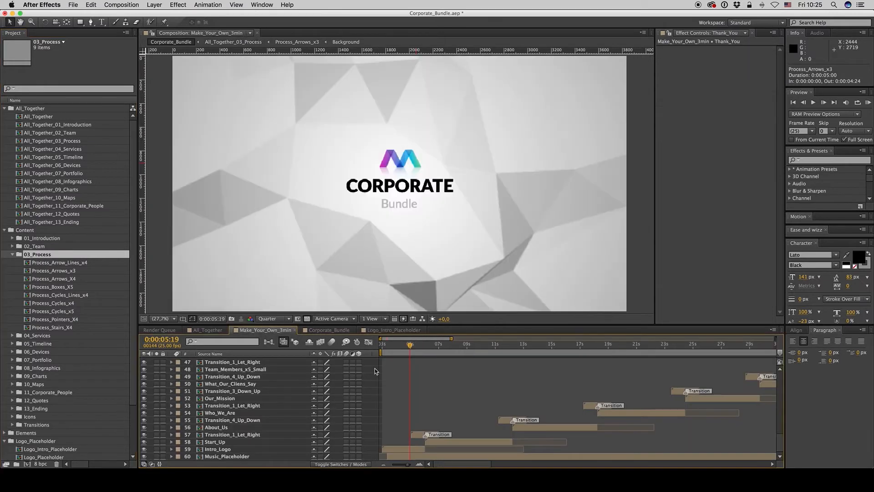
pyautogui.moveTo(417, 354); pyautogui.dragTo(565, 356)
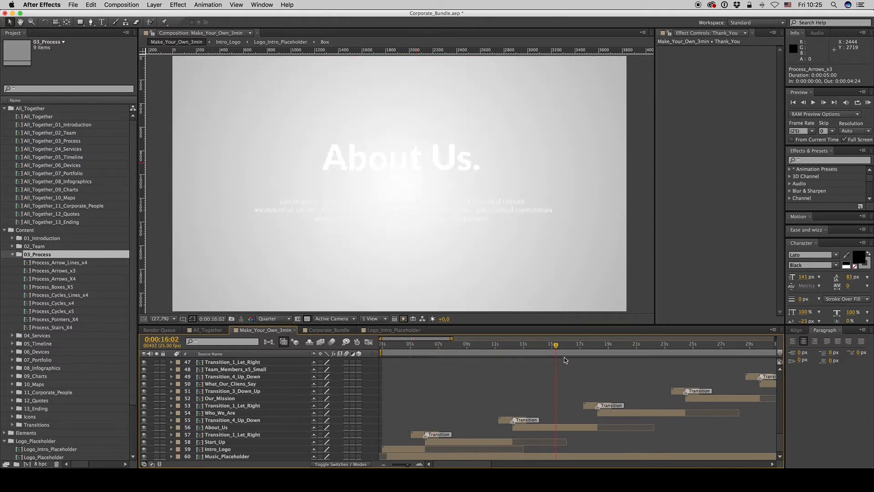
pyautogui.press('-')
pyautogui.press('-')
pyautogui.moveTo(448, 349); pyautogui.dragTo(626, 345)
pyautogui.scroll(5, 781, 431)
pyautogui.scroll(-3, 782, 431)
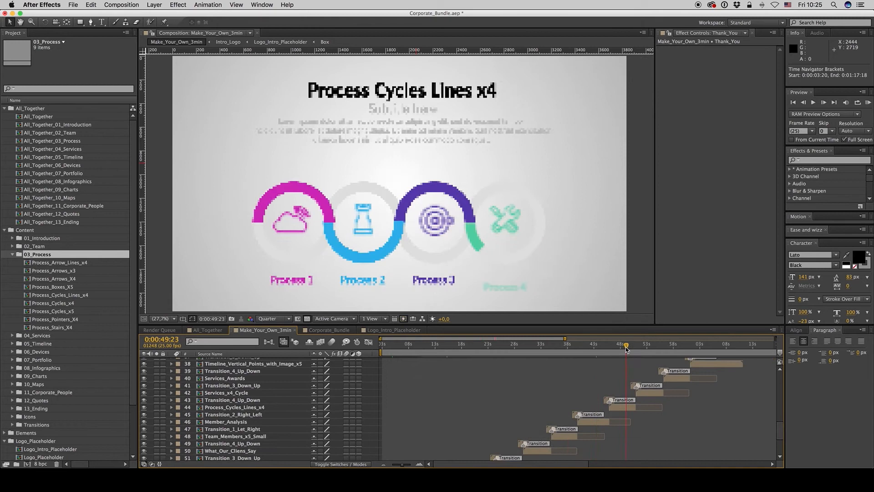
# Step: Replace the Process_Cycles_Lines_x4 layer with Process_Arrow_Lines_x4 from 03_Process and compare it with the following Services_x4_Cycle slide
pyautogui.click(621, 406)
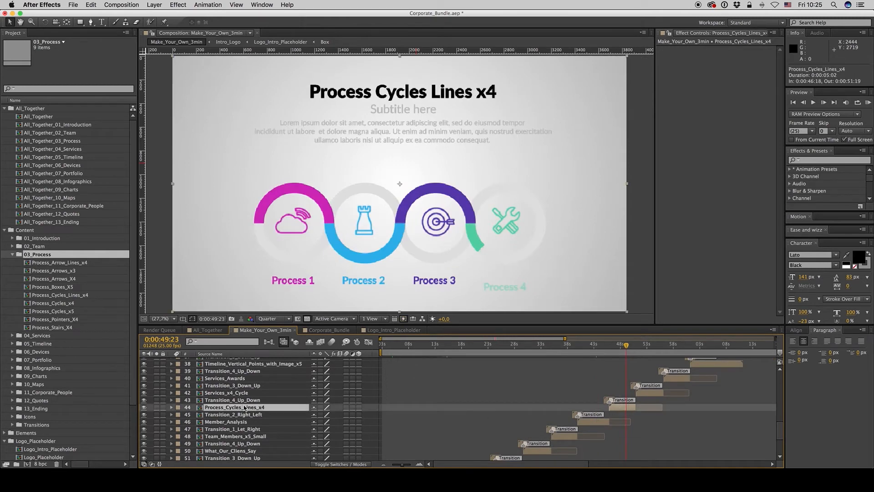
pyautogui.click(56, 263)
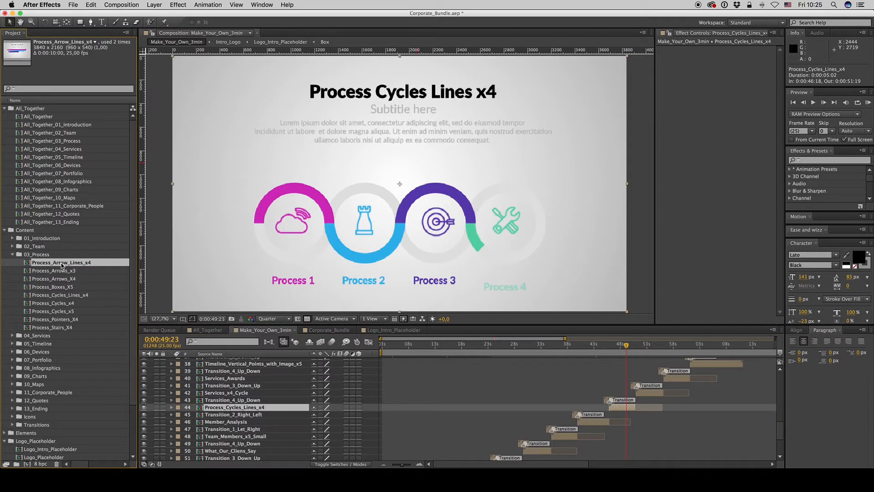
pyautogui.moveTo(62, 265); pyautogui.dragTo(278, 425)
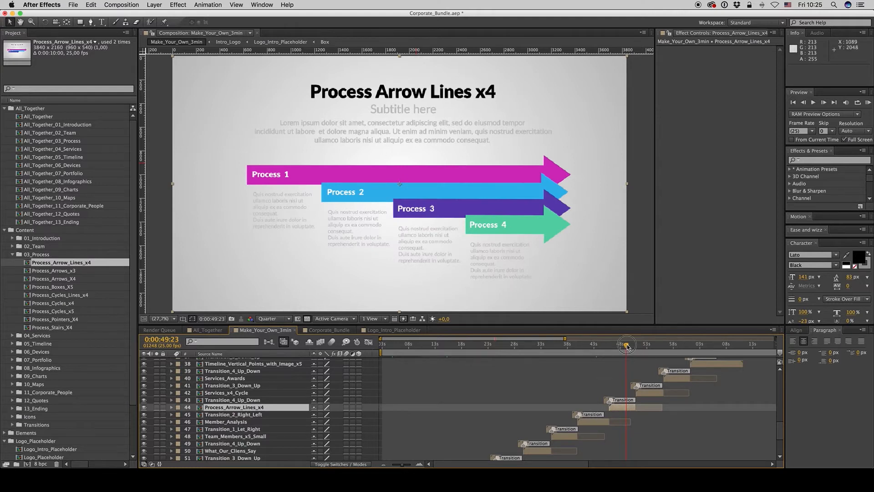
pyautogui.moveTo(628, 346)
pyautogui.mouseDown()
pyautogui.moveTo(596, 347)
pyautogui.moveTo(622, 347)
pyautogui.mouseUp()
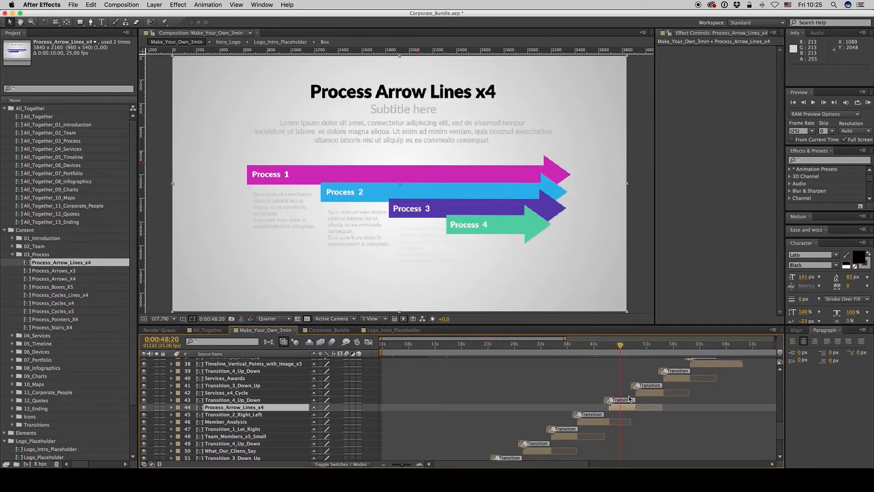
pyautogui.click(649, 347)
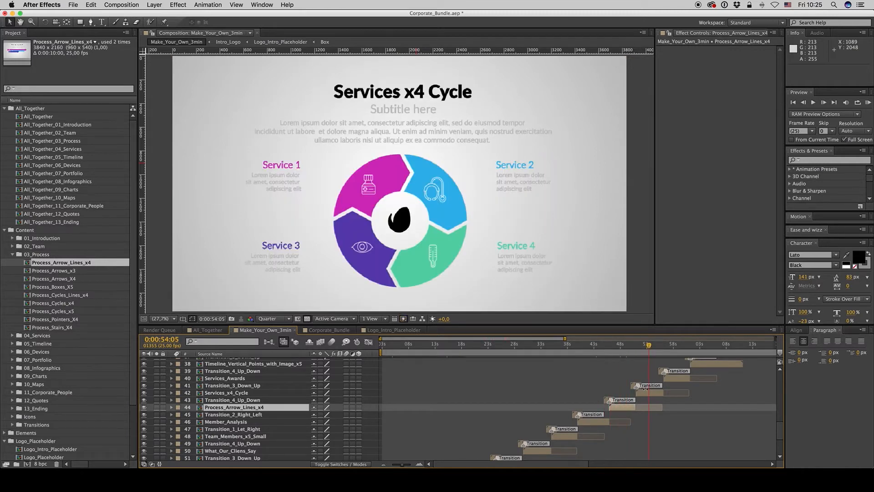
pyautogui.click(643, 394)
pyautogui.click(628, 346)
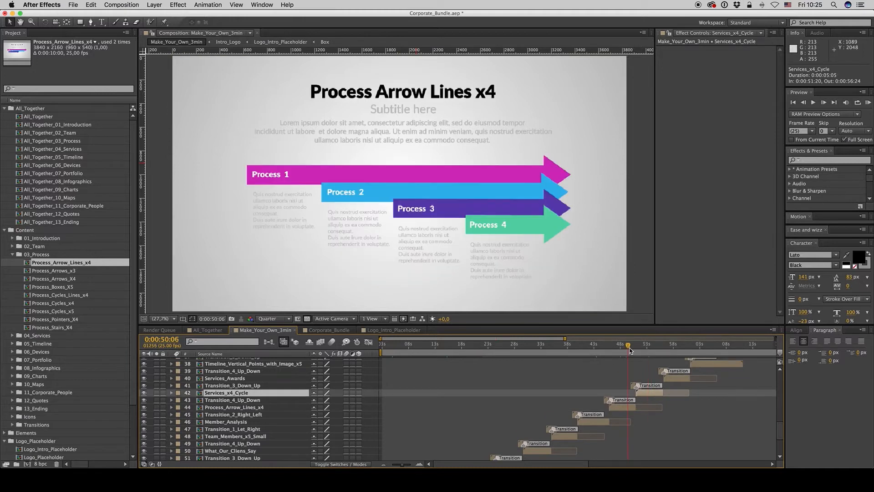
# Step: Delete the Process_Arrow_Lines_x4 layer and insert that composition from the project above Member_Analysis, starting at 0:00:46:18
pyautogui.press('=')
pyautogui.press('=')
pyautogui.click(594, 408)
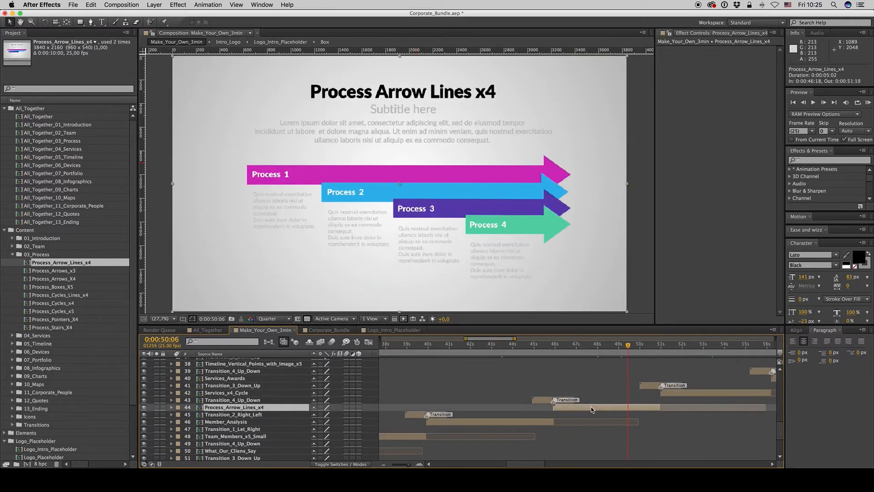
pyautogui.press('Delete')
pyautogui.moveTo(45, 263); pyautogui.dragTo(572, 416)
pyautogui.click(555, 347)
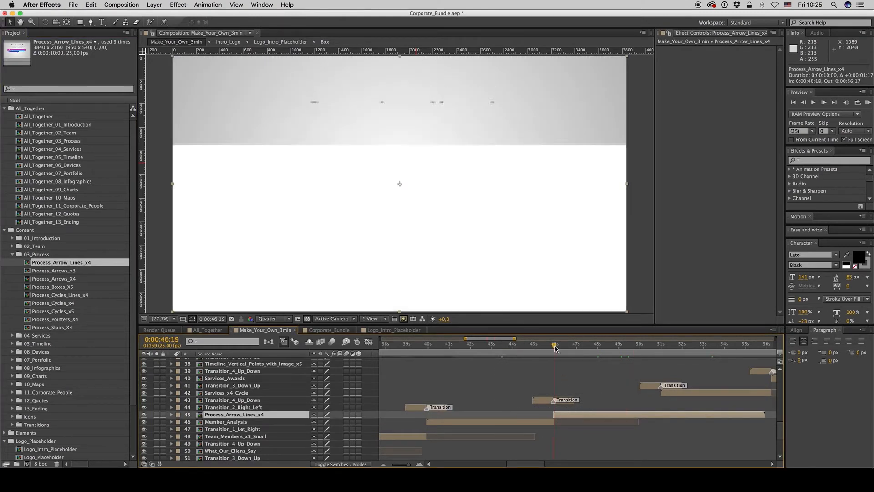
# Step: Trim the end of the Member_Analysis layer to 0:00:46:17, where Process_Arrow_Lines_x4 begins
pyautogui.press('=')
pyautogui.press('=')
pyautogui.press('=')
pyautogui.press('=')
pyautogui.press('=')
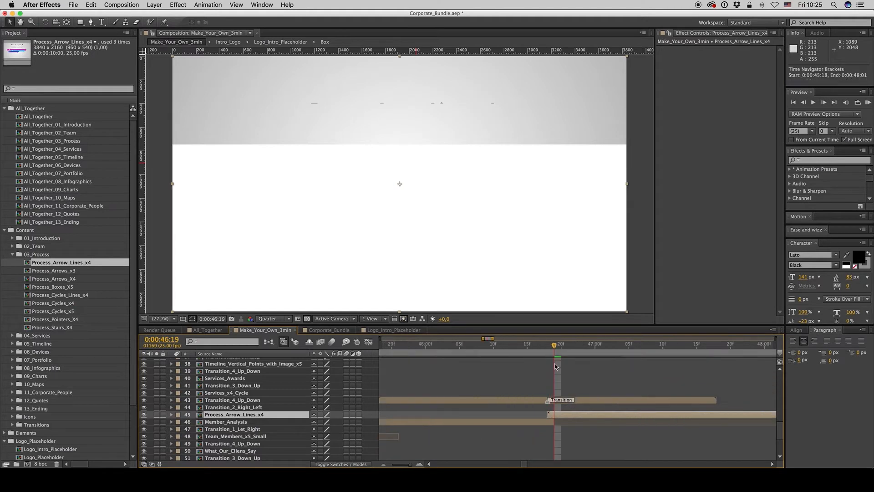
pyautogui.click(514, 423)
pyautogui.press('-')
pyautogui.press('-')
pyautogui.press('-')
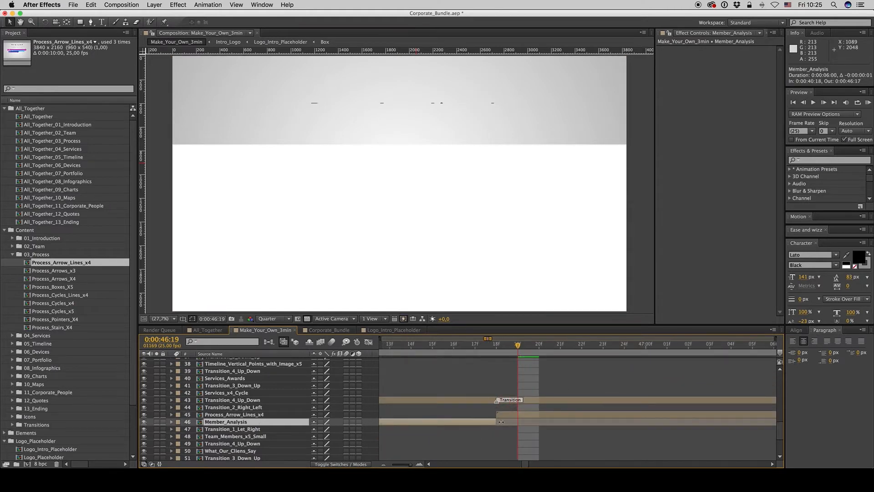
pyautogui.press('-')
# Step: Trim the end of the Process_Arrow_Lines_x4 layer to 0:00:51:19, under the Transition_3_Down_Up marker
pyautogui.moveTo(518, 345); pyautogui.dragTo(584, 349)
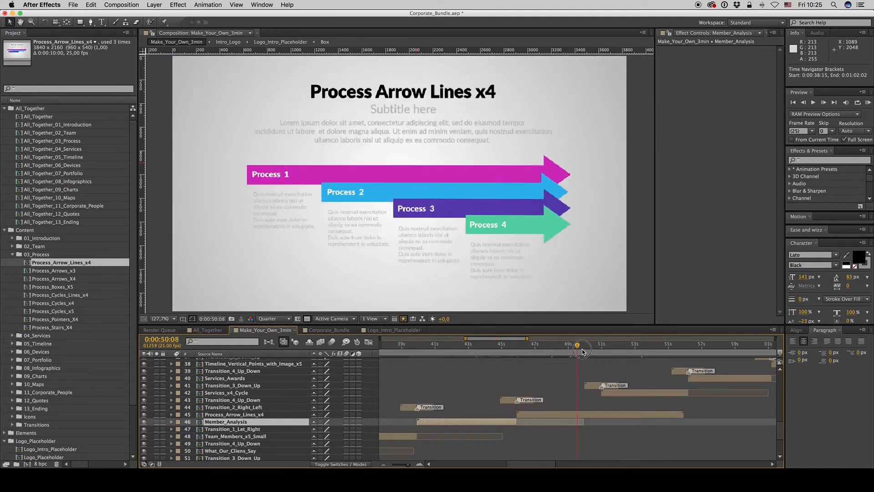
pyautogui.moveTo(685, 414); pyautogui.dragTo(613, 415)
pyautogui.press('=')
pyautogui.press('=')
pyautogui.press('=')
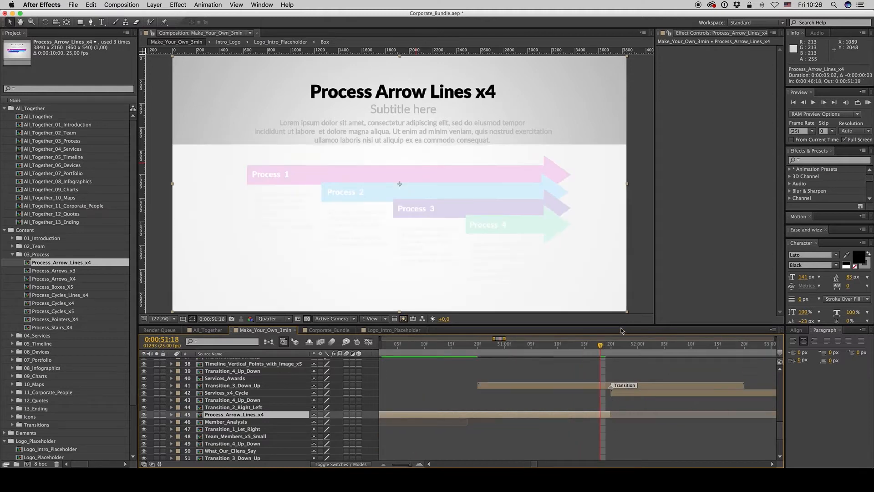
# Step: Enlarge the timeline area and preview the Transition_4_Up_Down change into the Process Arrow Lines slide from 0:00:46:06
pyautogui.moveTo(621, 324); pyautogui.dragTo(616, 258)
pyautogui.press('-')
pyautogui.press('-')
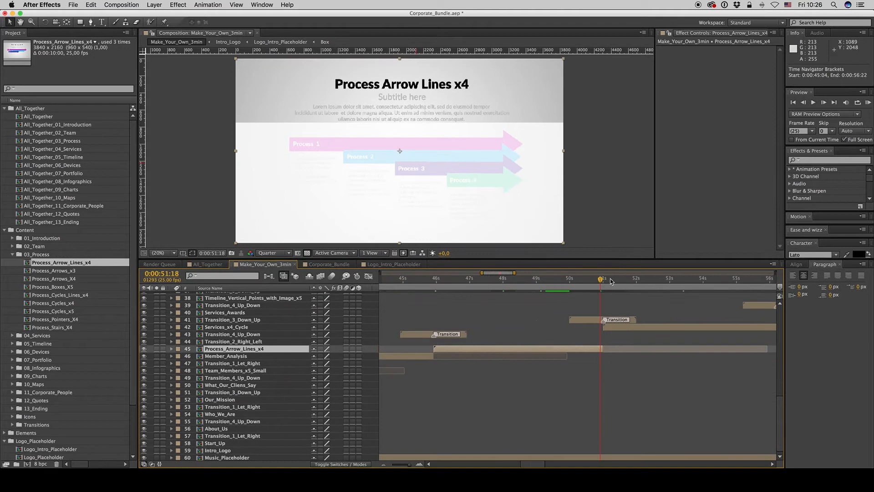
pyautogui.press('-')
pyautogui.moveTo(556, 280); pyautogui.dragTo(509, 336)
pyautogui.click(509, 336)
pyautogui.press('space')
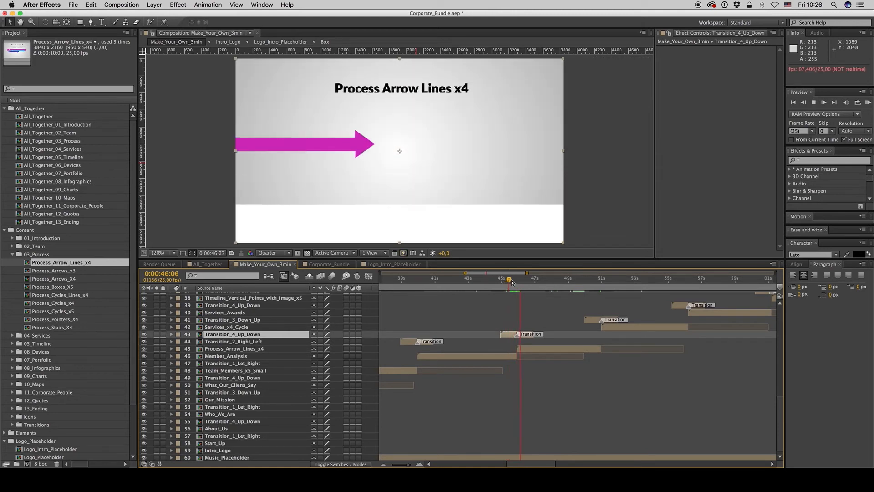
# Step: Turn off Ramp_ON in the CONTROLS layer of Corporate_Bundle and check the slide at 0:00:49:15 in Make_Your_Own_3min
pyautogui.moveTo(781, 403); pyautogui.dragTo(782, 302)
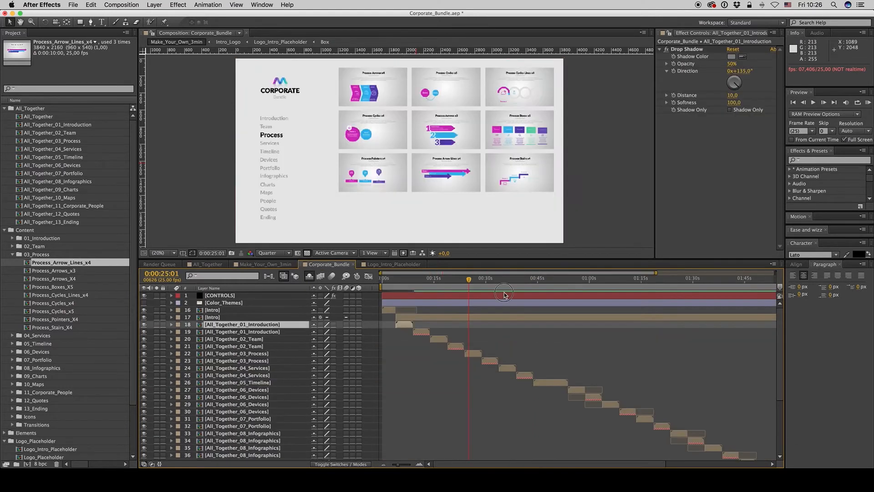
pyautogui.click(505, 295)
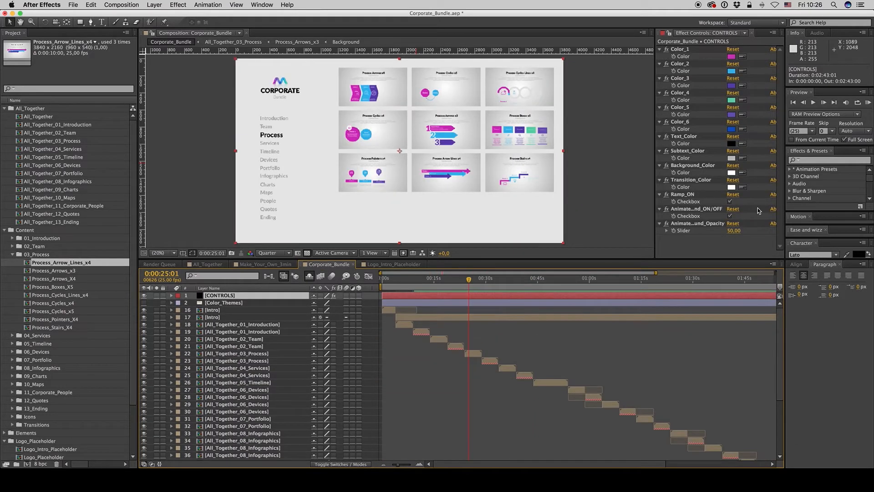
pyautogui.click(730, 202)
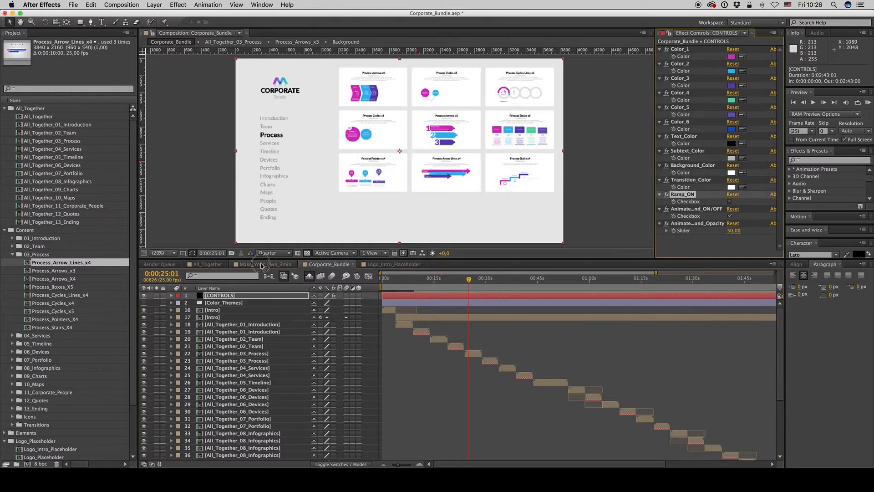
pyautogui.click(265, 264)
pyautogui.moveTo(512, 281); pyautogui.dragTo(567, 281)
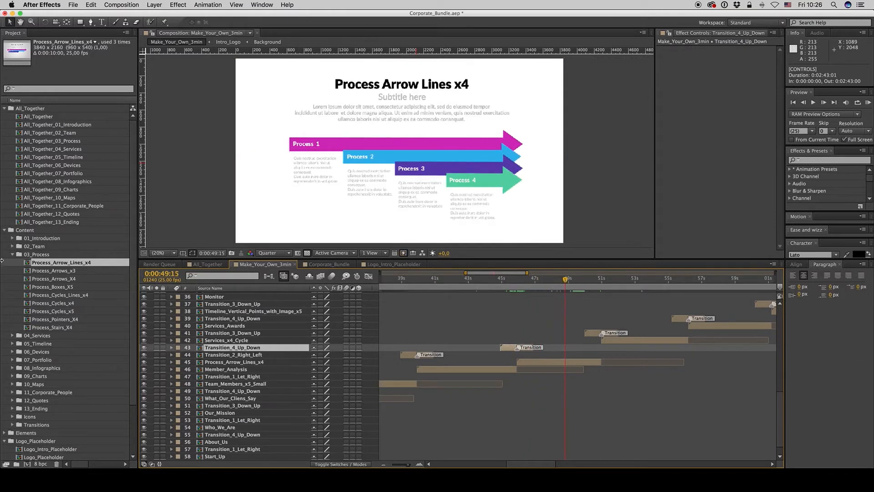
# Step: Collapse the 03_Process folder and check the contents of the 05_Timeline folder in the project
pyautogui.click(12, 255)
pyautogui.click(12, 272)
pyautogui.click(12, 271)
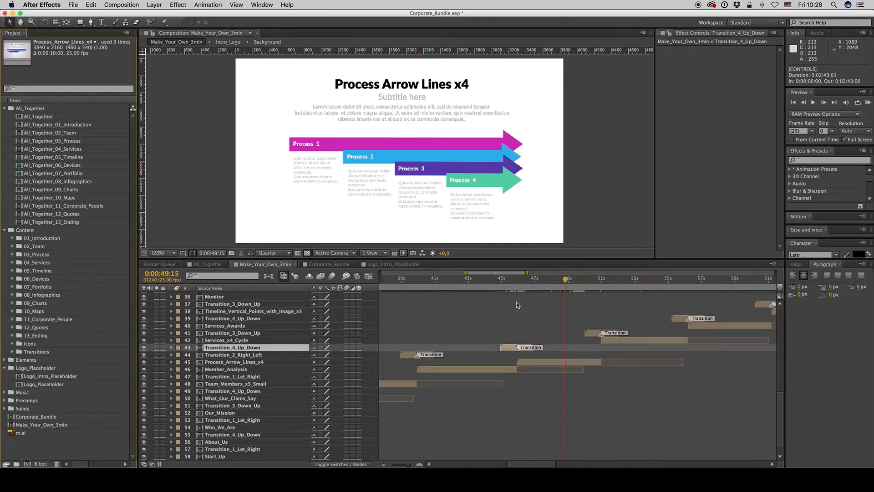
# Step: Examine the sequence of slides and transitions across the whole Make_Your_Own_3min timeline
pyautogui.moveTo(489, 282); pyautogui.dragTo(429, 283)
pyautogui.press('-')
pyautogui.press('-')
pyautogui.click(479, 282)
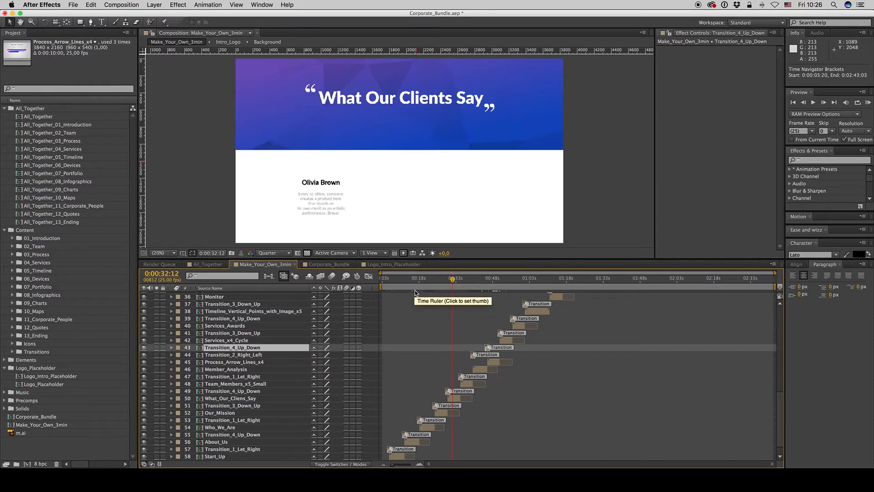
pyautogui.press('=')
pyautogui.press('=')
pyautogui.press('-')
pyautogui.press('-')
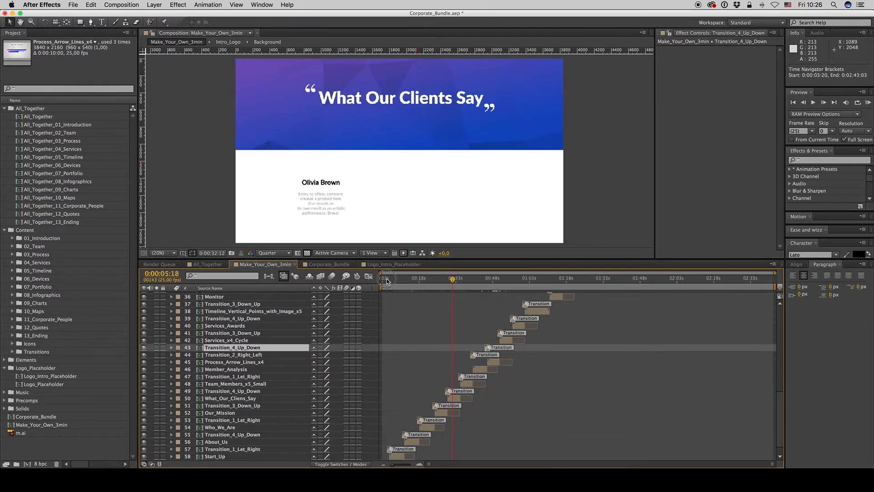
# Step: Go to 0:00:10:07 in Make_Your_Own_3min and open the Start_Up composition
pyautogui.press('=')
pyautogui.press('=')
pyautogui.moveTo(387, 281); pyautogui.dragTo(433, 283)
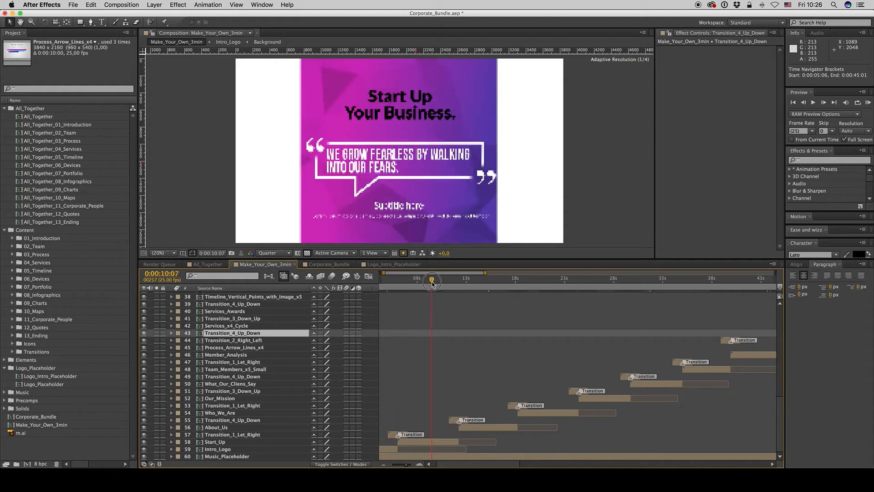
pyautogui.click(429, 441)
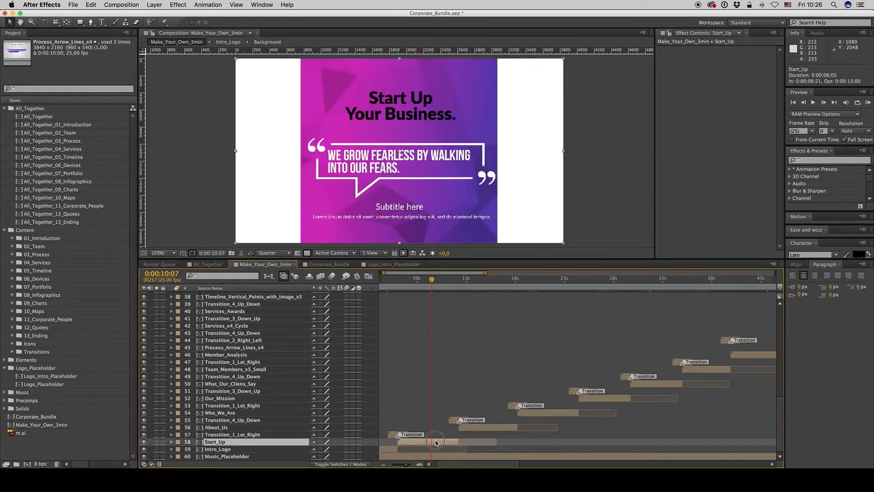
pyautogui.doubleClick(435, 441)
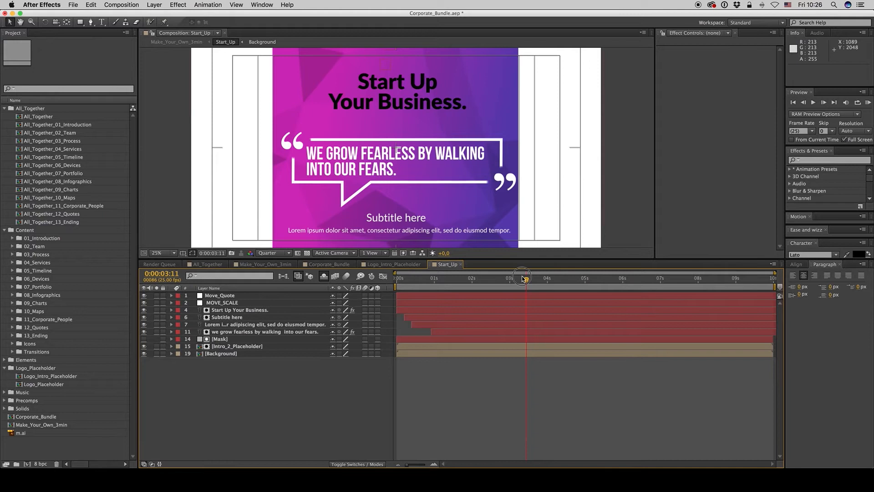
# Step: Replace the "Start Up Your Business." title in the Start_Up composition with "Your Text Here"
pyautogui.doubleClick(236, 312)
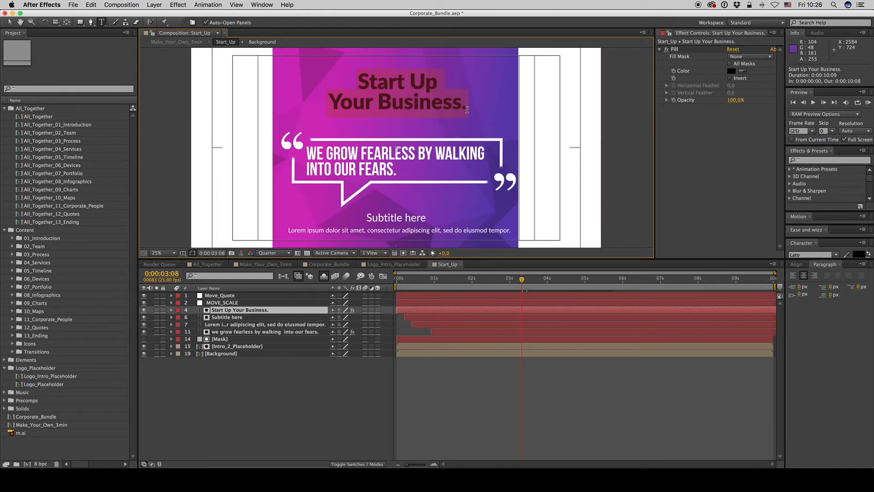
pyautogui.write('Yo')
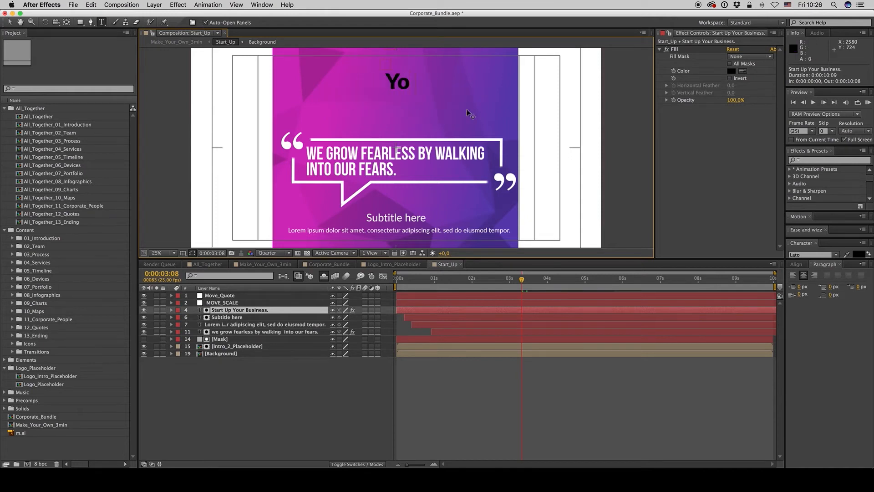
pyautogui.write('ur Text Here')
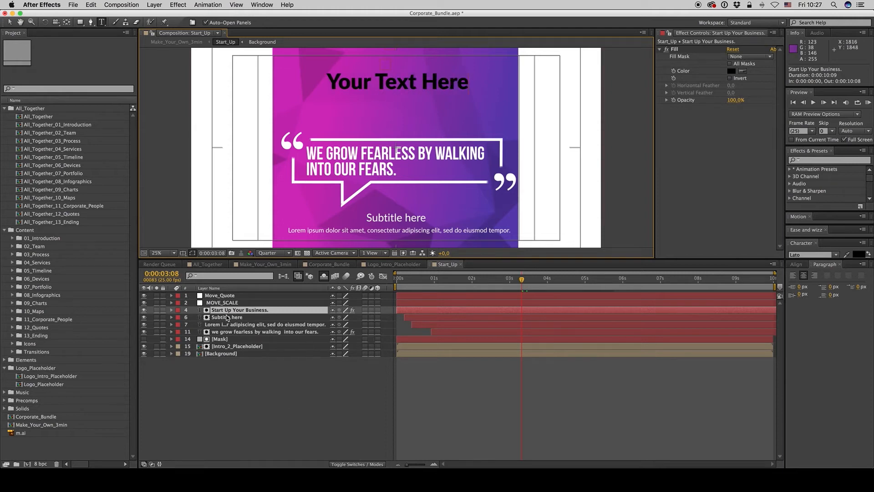
# Step: Open the "Subtitle here" and Lorem ipsum text layers of the Start_Up composition for editing
pyautogui.doubleClick(227, 318)
pyautogui.doubleClick(241, 324)
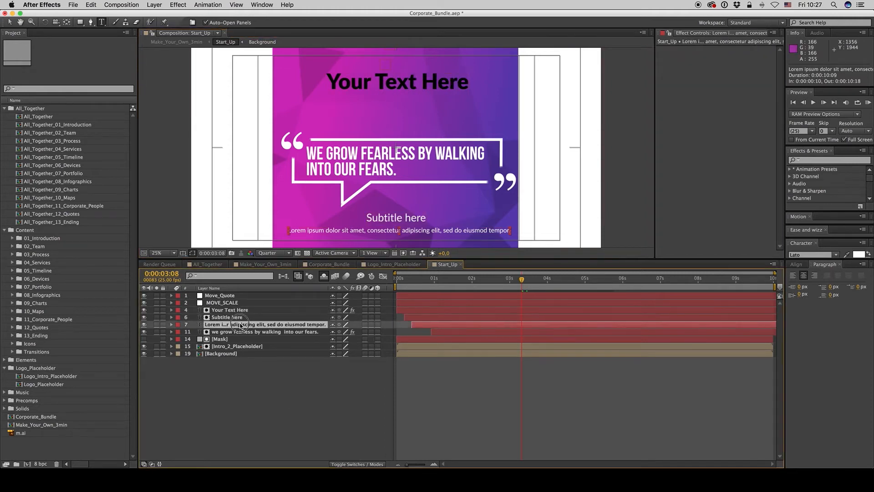
pyautogui.click(288, 368)
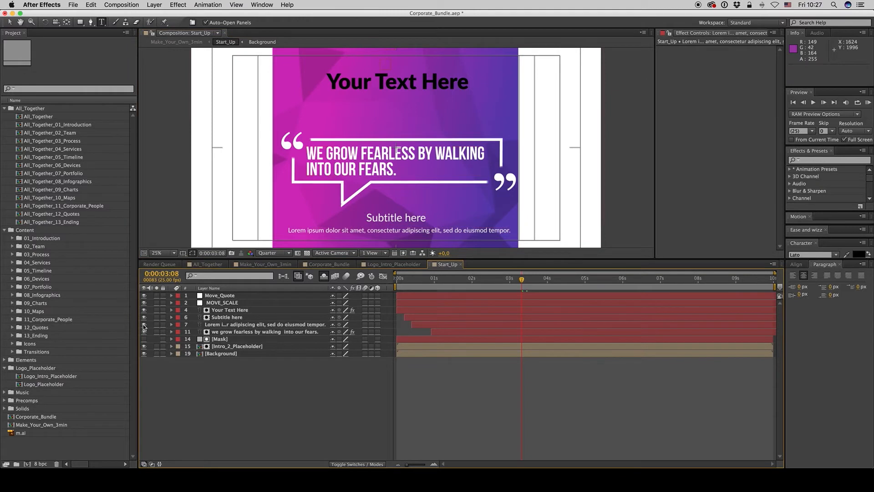
# Step: Hide the subtitle and Lorem ipsum text layers in Start_Up and show them again
pyautogui.click(144, 325)
pyautogui.click(145, 318)
pyautogui.click(144, 318)
pyautogui.click(144, 325)
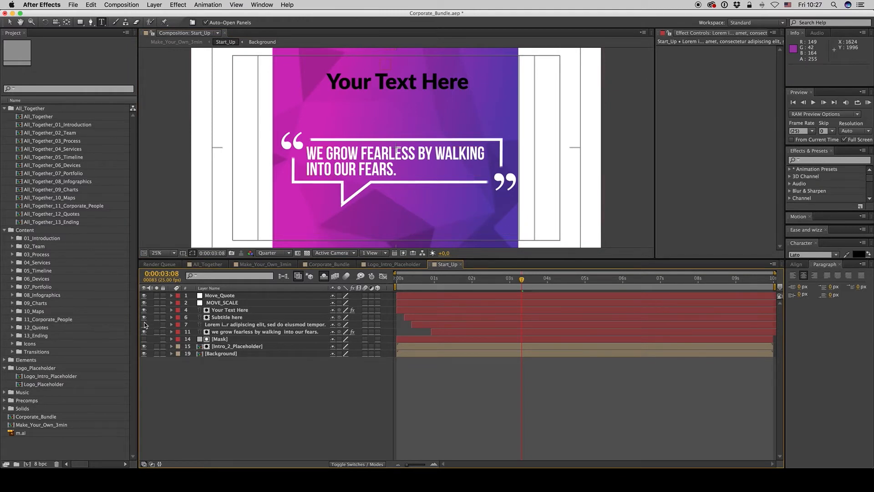
# Step: Open the Intro_2_Placeholder composition used in Start_Up
pyautogui.click(212, 333)
pyautogui.click(236, 347)
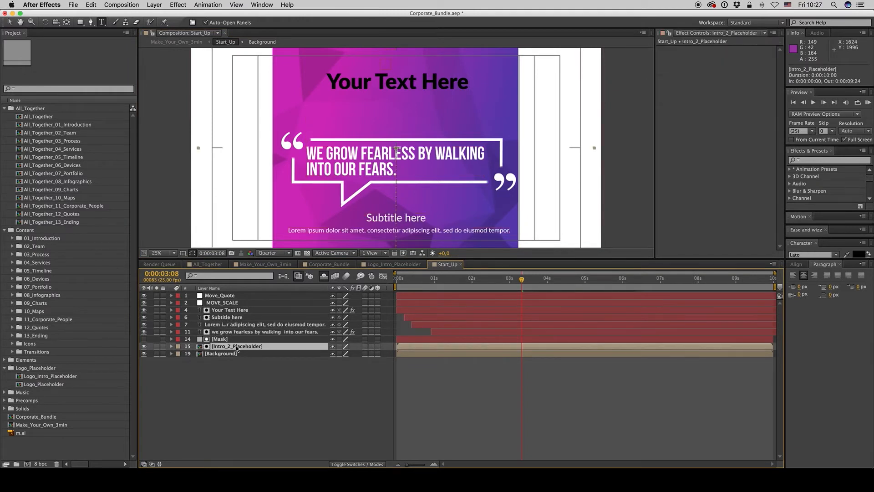
pyautogui.click(257, 377)
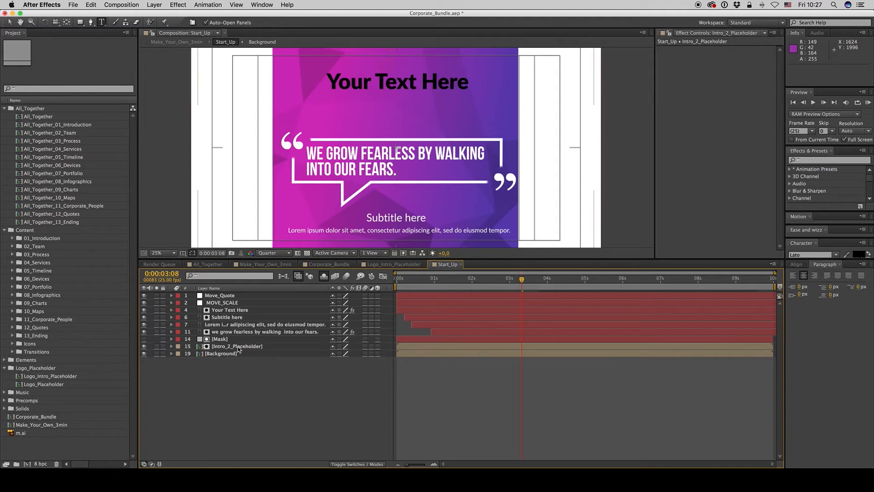
pyautogui.click(239, 348)
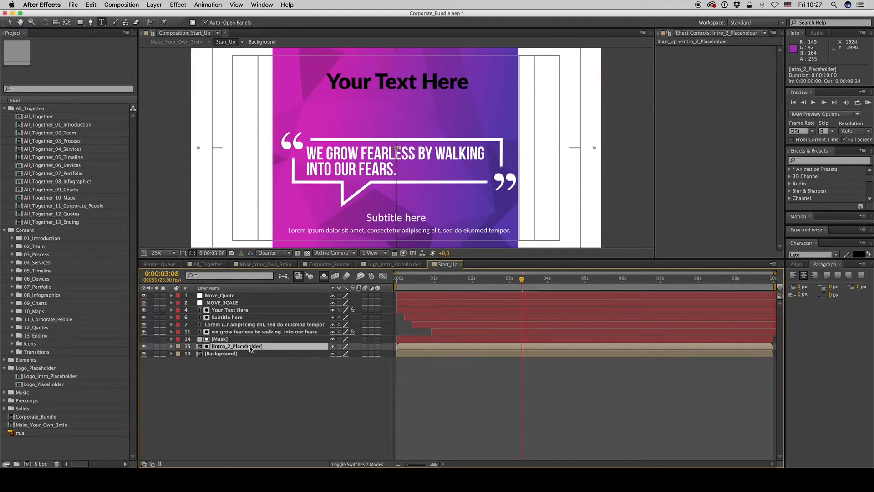
pyautogui.doubleClick(250, 347)
# Step: Import the tall-skyscraper city skyline photo from the Intro folder inside Images as footage
pyautogui.doubleClick(54, 442)
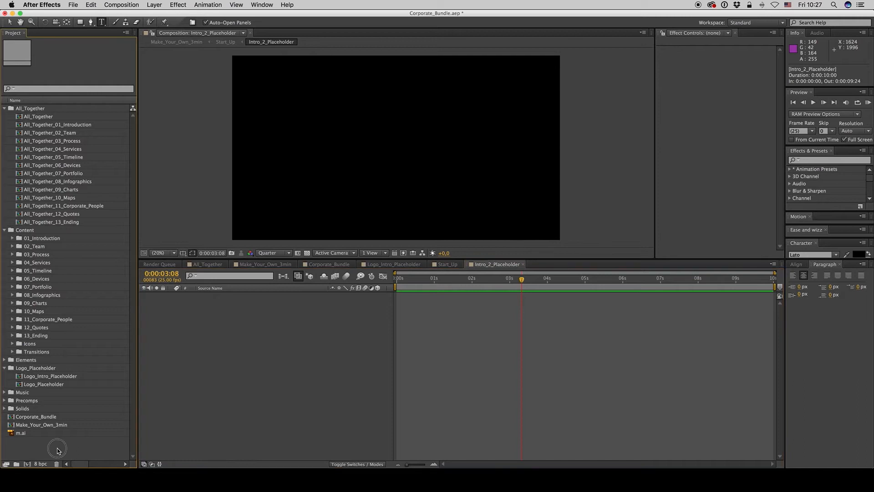
pyautogui.click(428, 86)
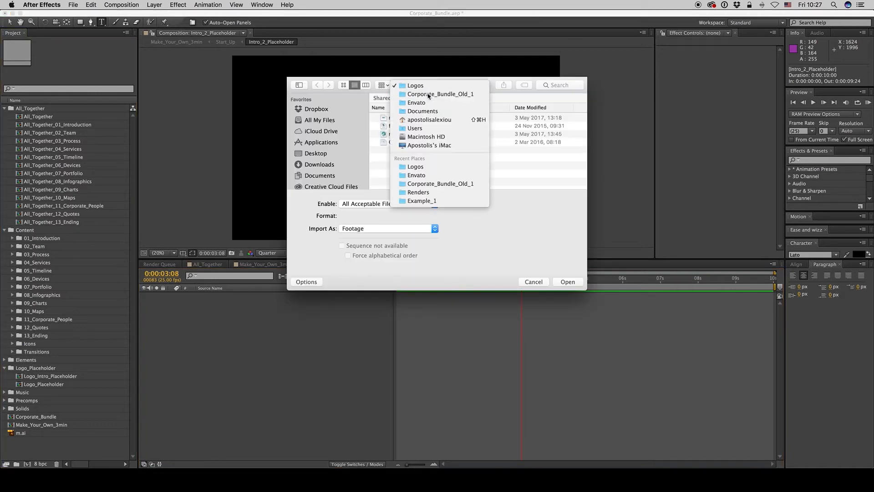
pyautogui.click(428, 95)
pyautogui.doubleClick(401, 142)
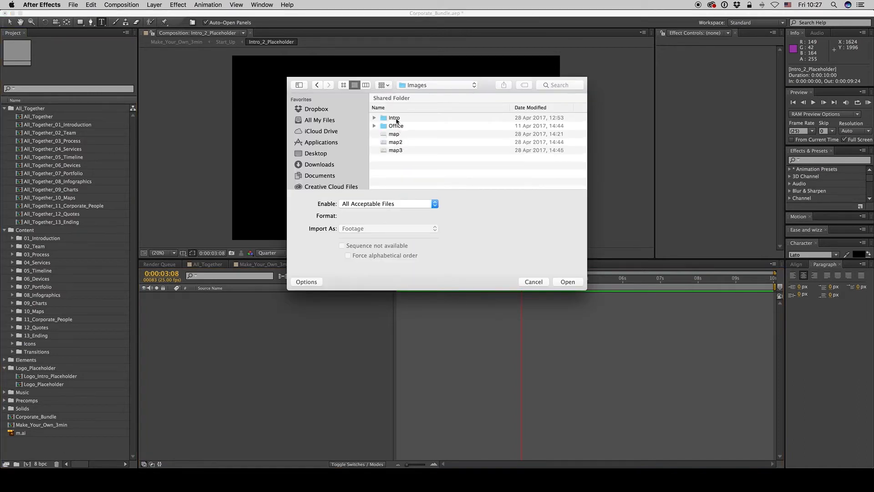
pyautogui.click(344, 85)
pyautogui.doubleClick(400, 121)
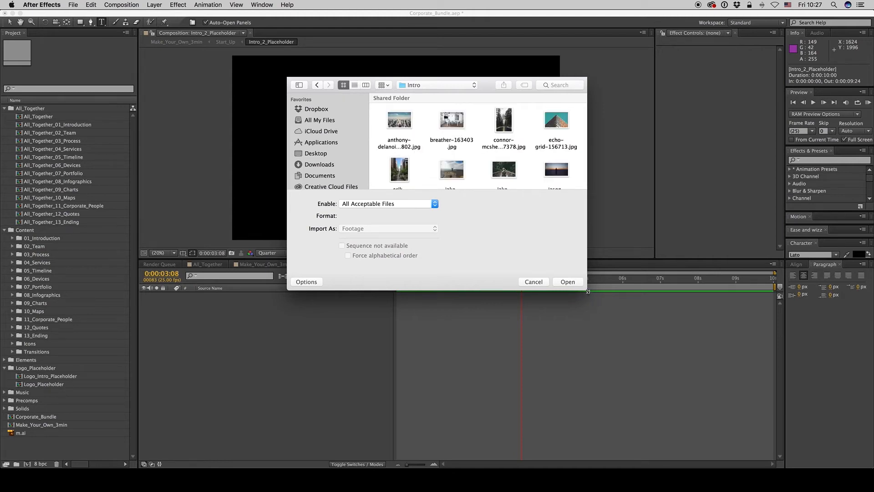
pyautogui.scroll(-5, 449, 150)
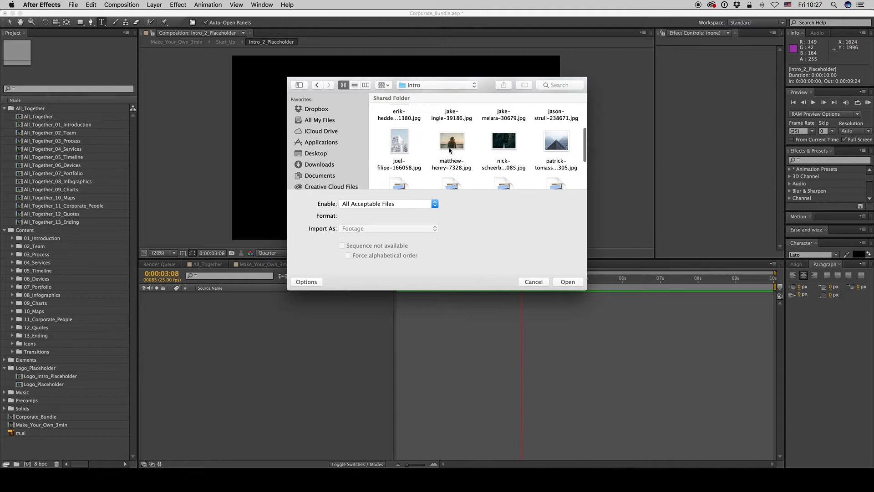
pyautogui.scroll(-3, 449, 150)
pyautogui.doubleClick(453, 155)
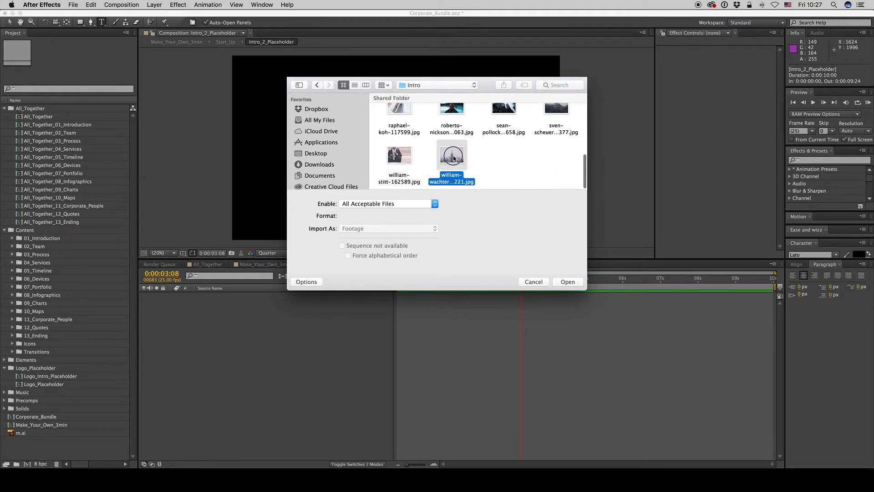
# Step: Add the imported skyline photo to Intro_2_Placeholder and scale it to 83%
pyautogui.moveTo(66, 438); pyautogui.dragTo(322, 336)
pyautogui.press('s')
pyautogui.moveTo(356, 302)
pyautogui.mouseDown()
pyautogui.moveTo(344, 302)
pyautogui.moveTo(353, 303)
pyautogui.mouseUp()
pyautogui.click(456, 300)
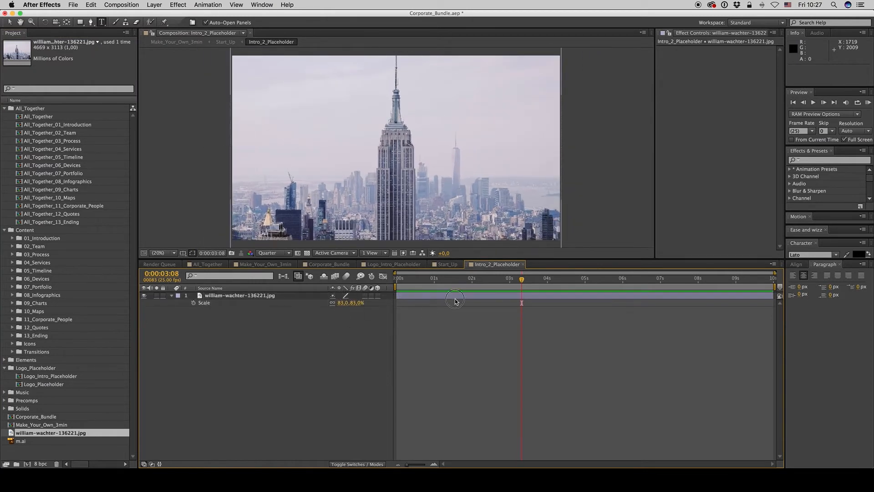
# Step: Try desaturating the skyline photo with a Hue/Saturation effect at Master Saturation -100 and remove the effect
pyautogui.click(460, 298)
pyautogui.rightClick(697, 145)
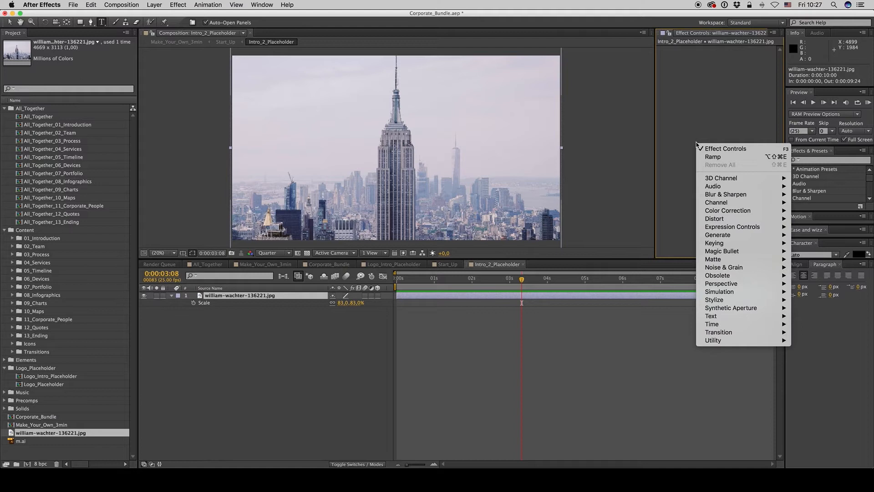
pyautogui.moveTo(728, 211)
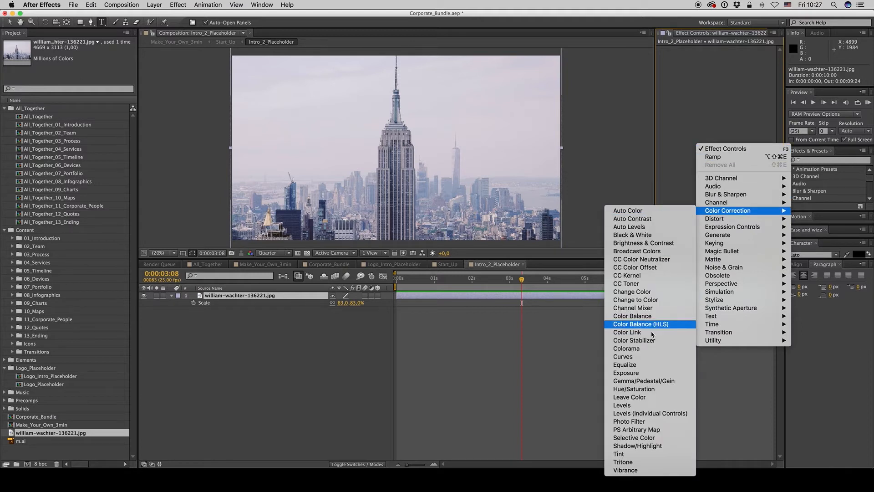
pyautogui.click(633, 389)
pyautogui.moveTo(722, 129); pyautogui.dragTo(673, 129)
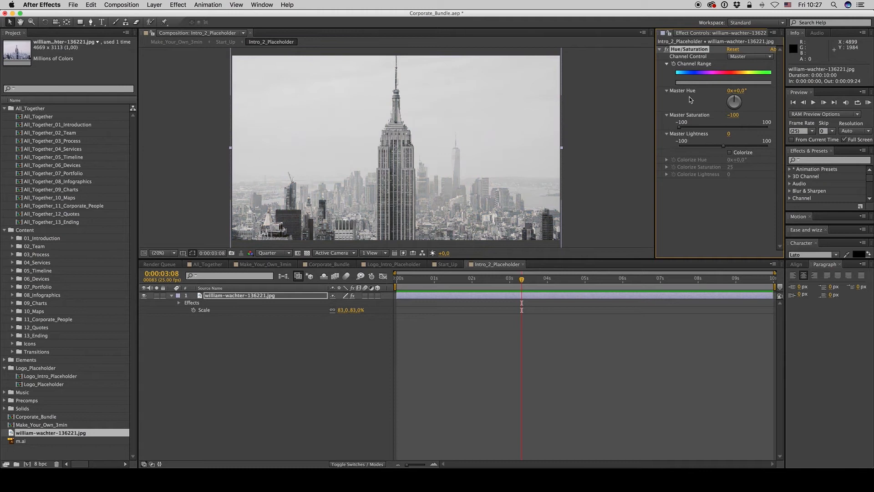
pyautogui.press('Delete')
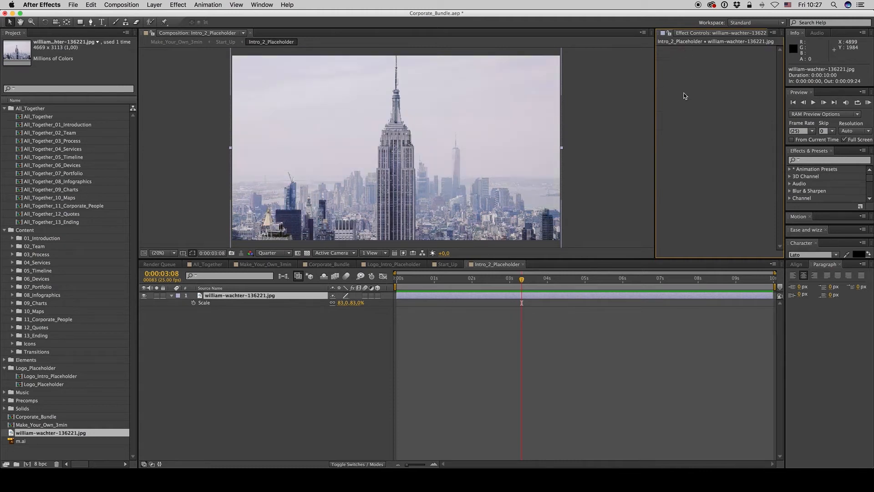
# Step: Apply the Tint color correction effect to the skyline photo to make it black and white, and collapse its layer
pyautogui.rightClick(685, 99)
pyautogui.moveTo(741, 156)
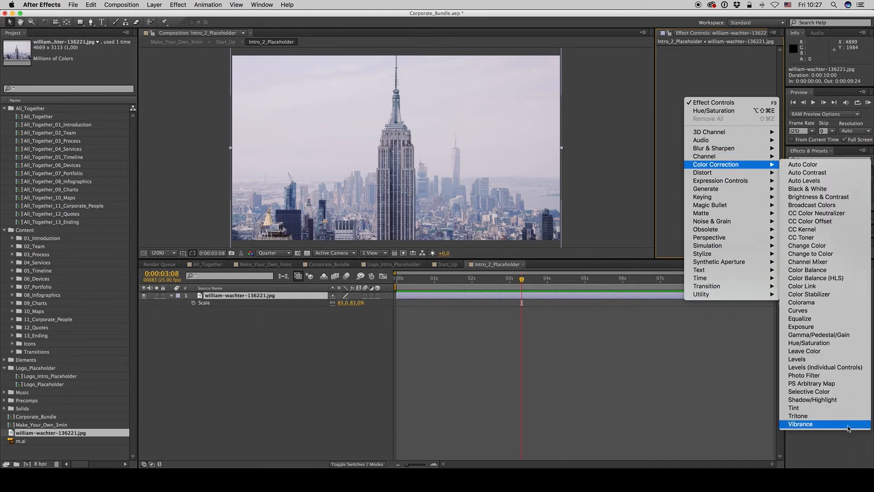
pyautogui.click(816, 411)
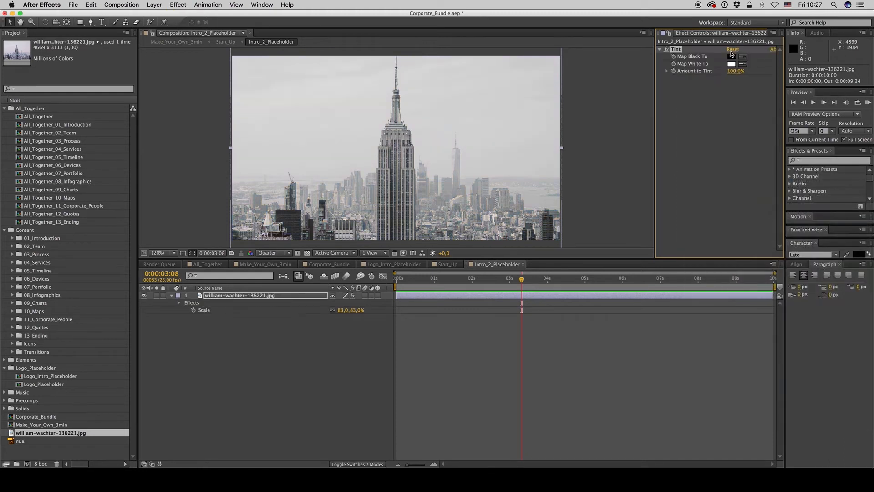
pyautogui.click(197, 329)
pyautogui.click(172, 295)
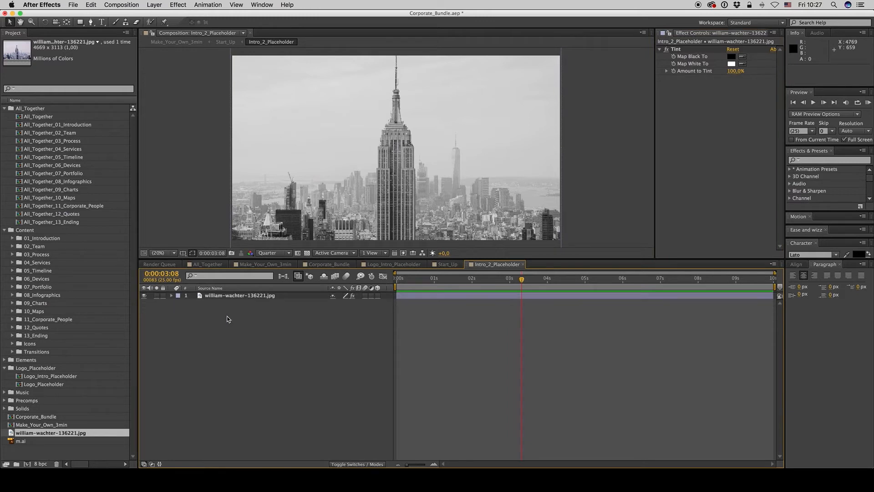
# Step: Return to Start_Up, fit the composition in the viewer and go to 0:00:03:02 to check the photo
pyautogui.click(445, 265)
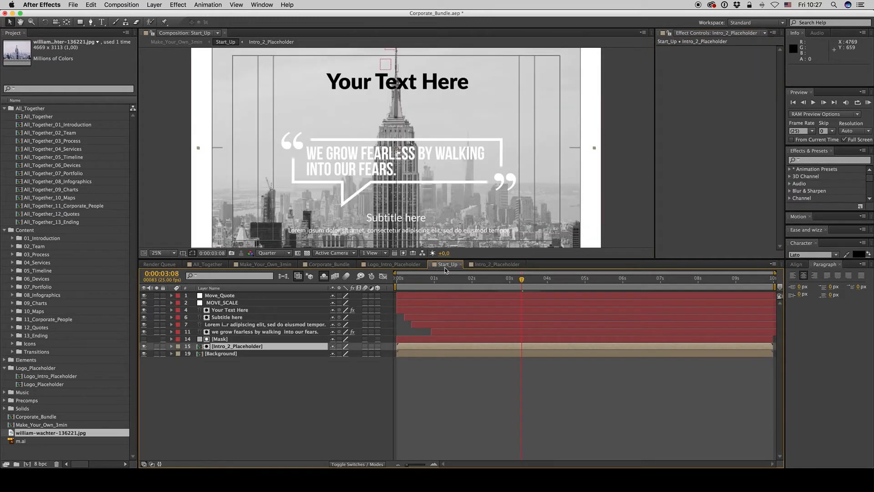
pyautogui.click(170, 254)
pyautogui.click(171, 259)
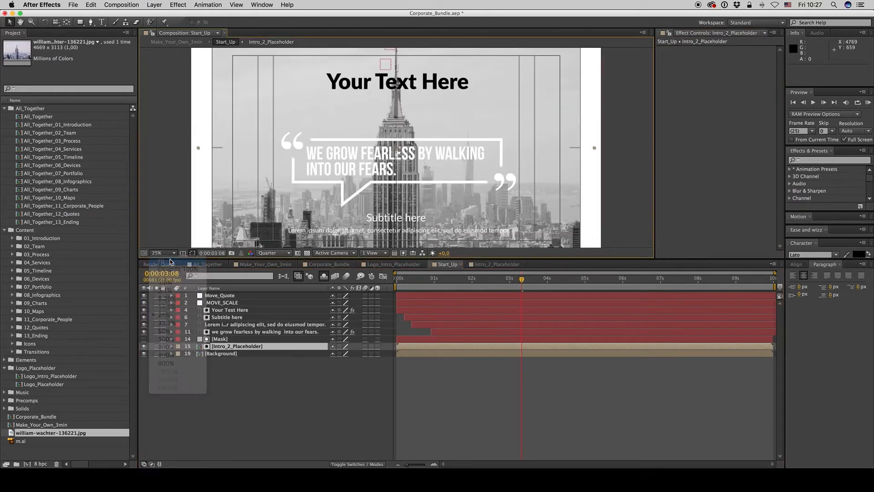
pyautogui.moveTo(504, 280)
pyautogui.mouseDown()
pyautogui.moveTo(418, 282)
pyautogui.moveTo(515, 285)
pyautogui.mouseUp()
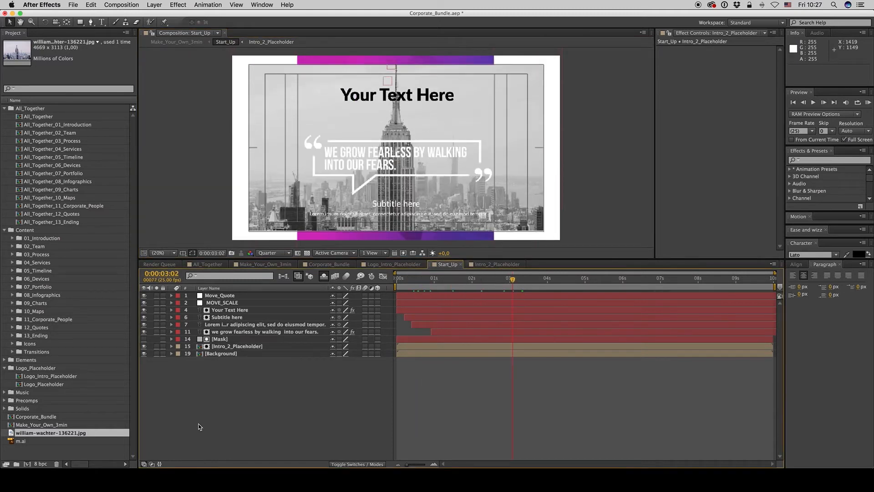
# Step: Reveal the shy layers in Start_Up, inspect the first Quotes_Pre-comp layer and hide the shy layers again
pyautogui.click(328, 277)
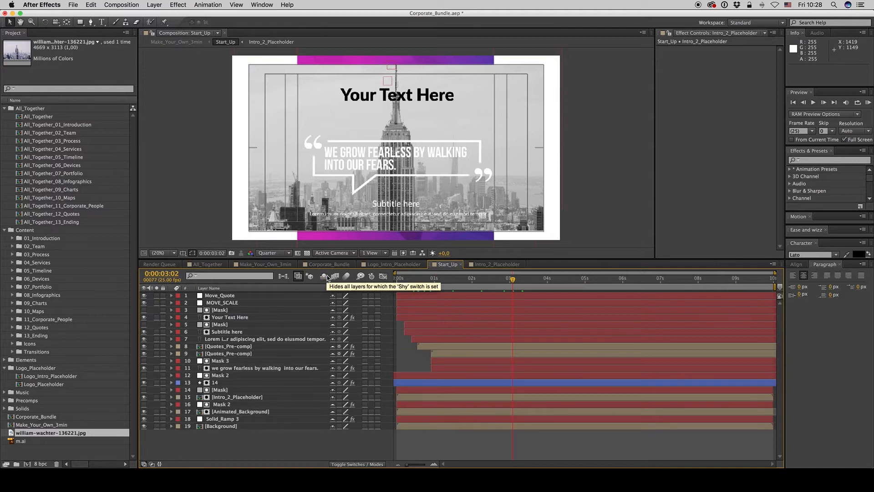
pyautogui.click(231, 347)
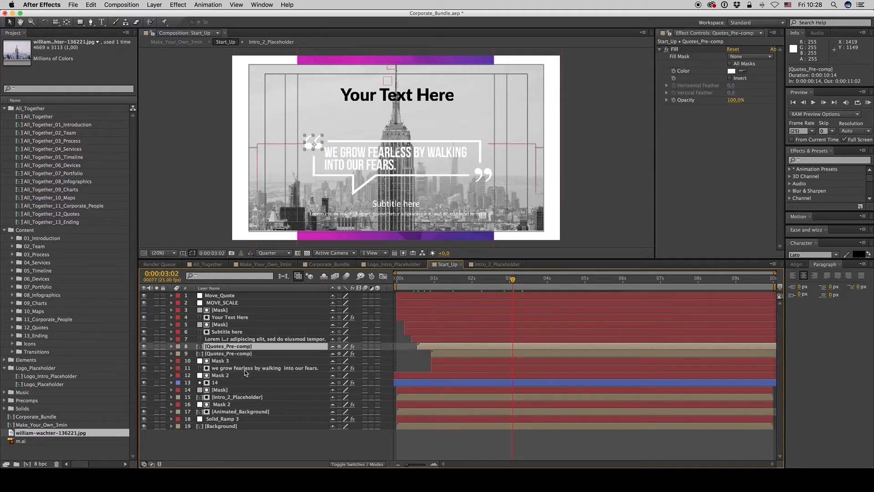
pyautogui.click(323, 276)
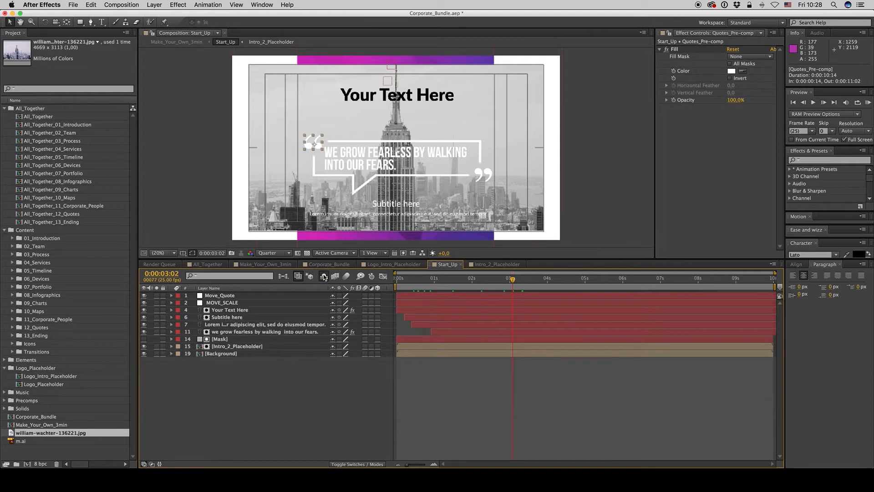
# Step: Open the "we grow fearless by walking into our fears." quote text in Start_Up for editing
pyautogui.click(257, 331)
pyautogui.doubleClick(258, 331)
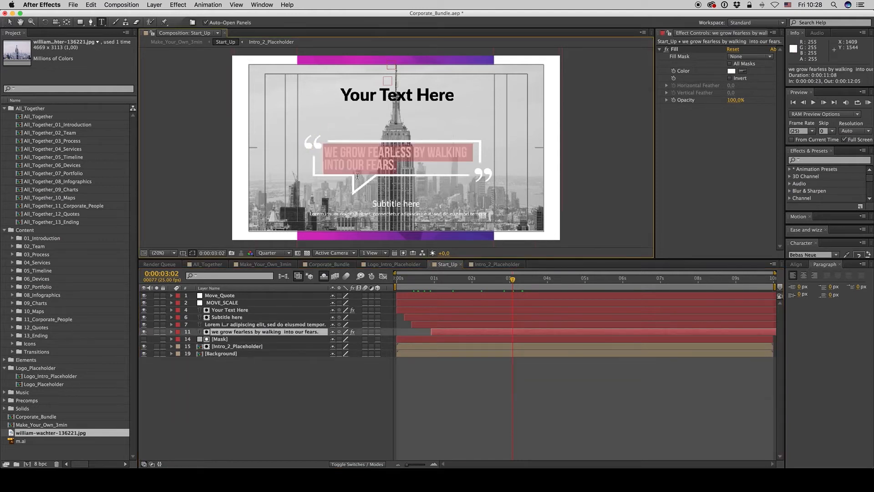
pyautogui.click(275, 402)
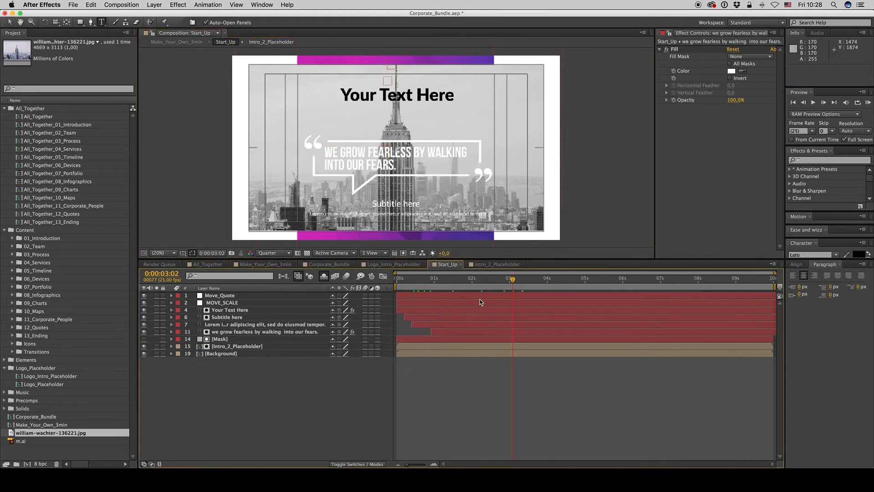
# Step: Close the Start_Up and Intro_2_Placeholder compositions, view Corporate_Bundle and activate the Selection tool
pyautogui.click(461, 265)
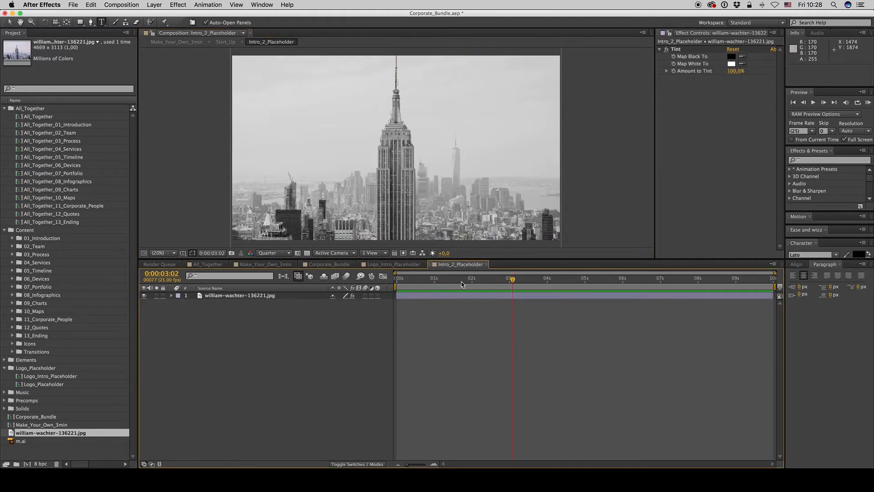
pyautogui.click(487, 264)
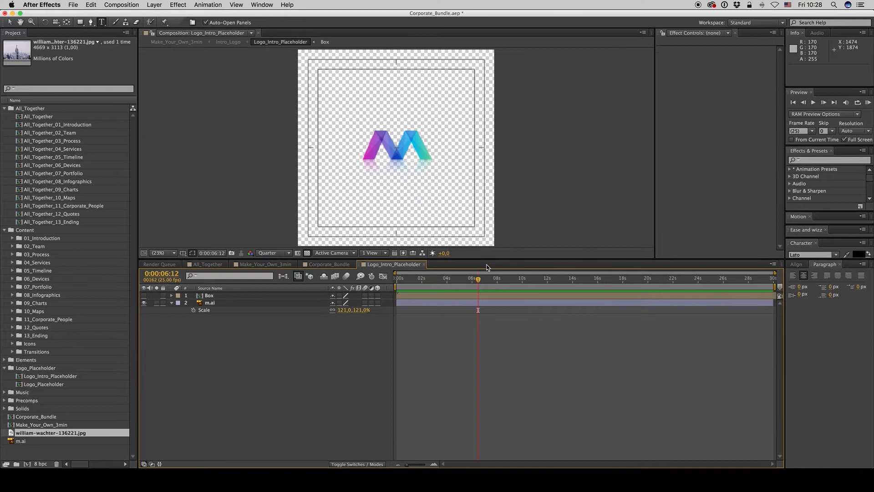
pyautogui.click(328, 264)
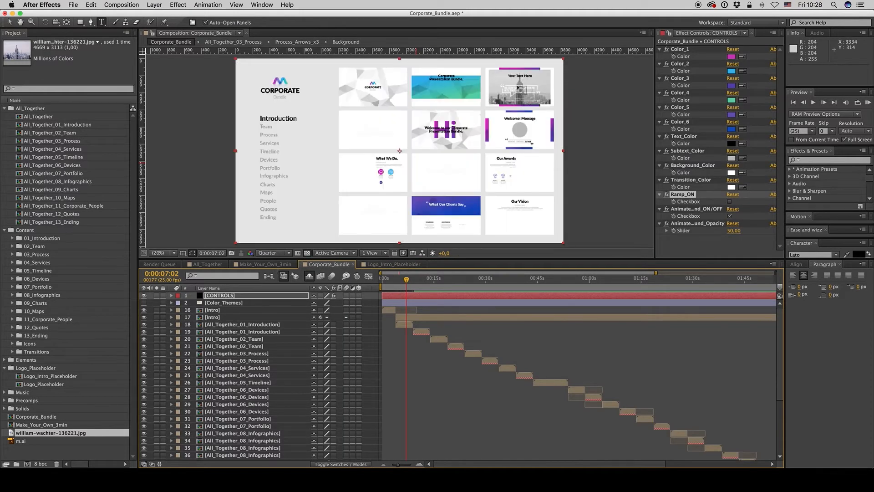
pyautogui.click(10, 22)
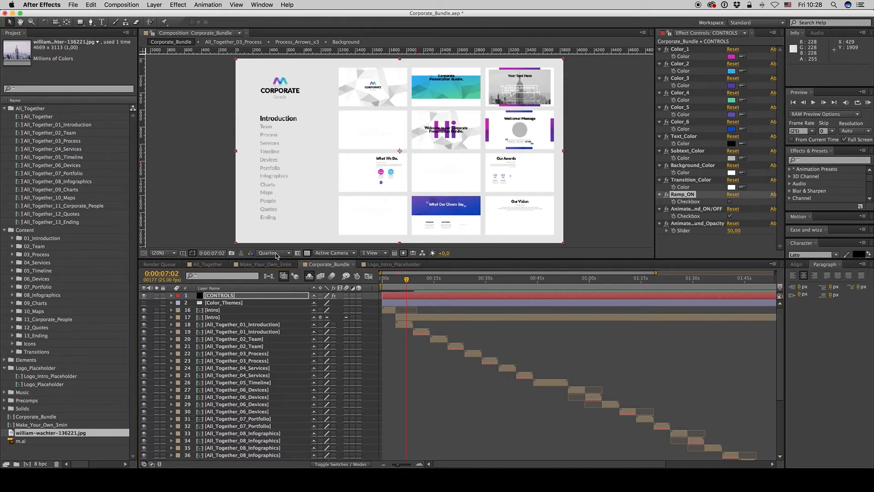
# Step: Go to 0:00:33:12 in Make_Your_Own_3min and open the What_Our_Cliens_Say composition
pyautogui.click(265, 264)
pyautogui.moveTo(429, 279); pyautogui.dragTo(600, 285)
pyautogui.click(488, 426)
pyautogui.scroll(-3, 574, 309)
pyautogui.scroll(-3, 573, 308)
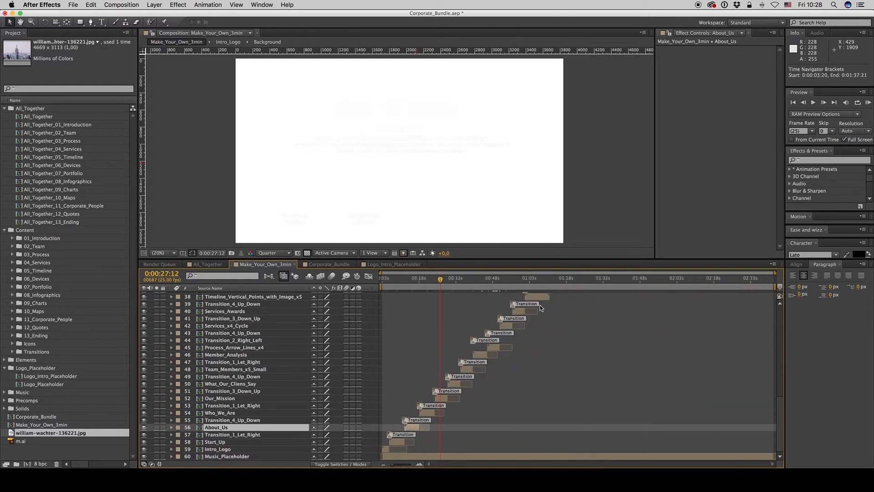
pyautogui.scroll(5, 461, 295)
pyautogui.moveTo(486, 283); pyautogui.dragTo(500, 282)
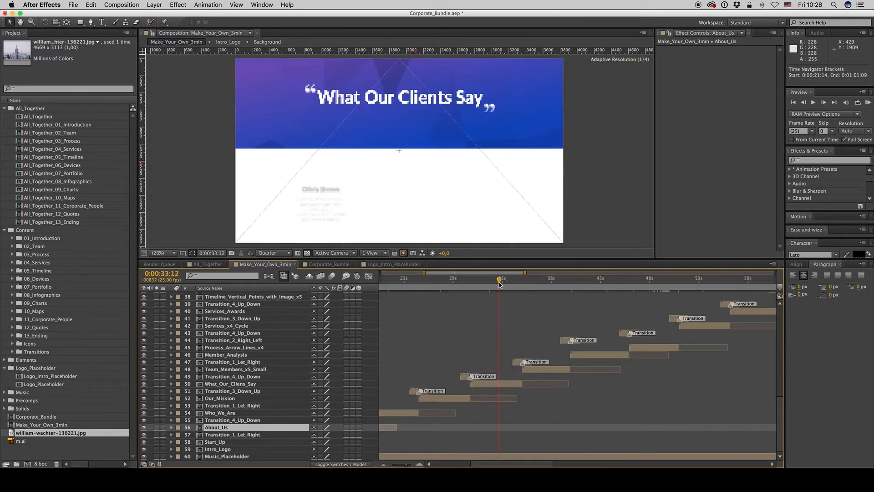
pyautogui.doubleClick(503, 382)
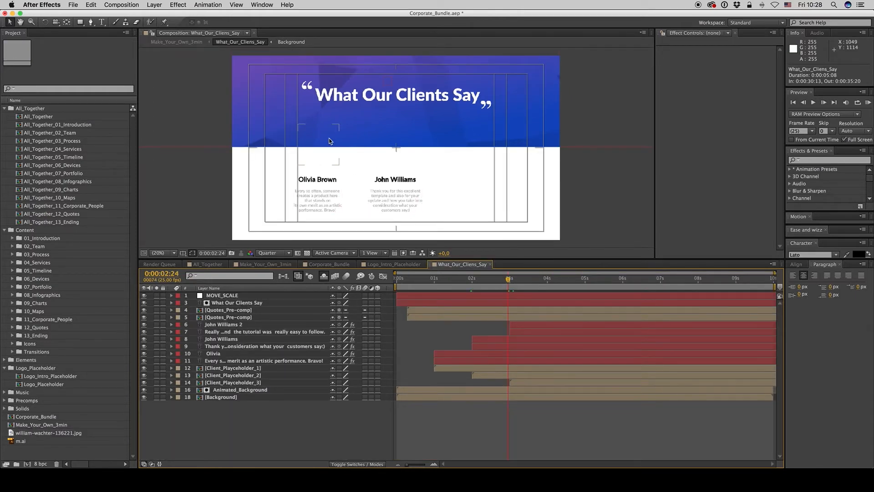
# Step: Open the Client_Playceholder_1 composition from What_Our_Cliens_Say to inspect the placeholder, and close it again
pyautogui.doubleClick(241, 369)
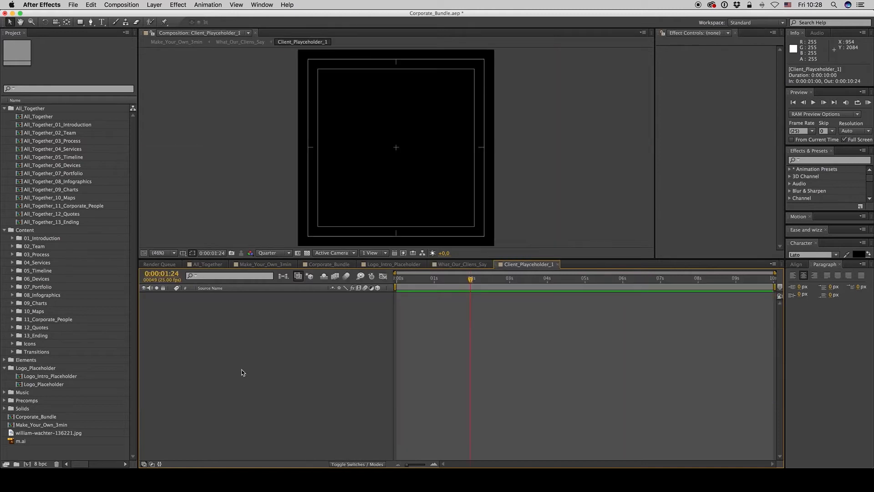
pyautogui.moveTo(473, 282)
pyautogui.mouseDown()
pyautogui.moveTo(420, 282)
pyautogui.moveTo(475, 282)
pyautogui.mouseUp()
pyautogui.click(559, 264)
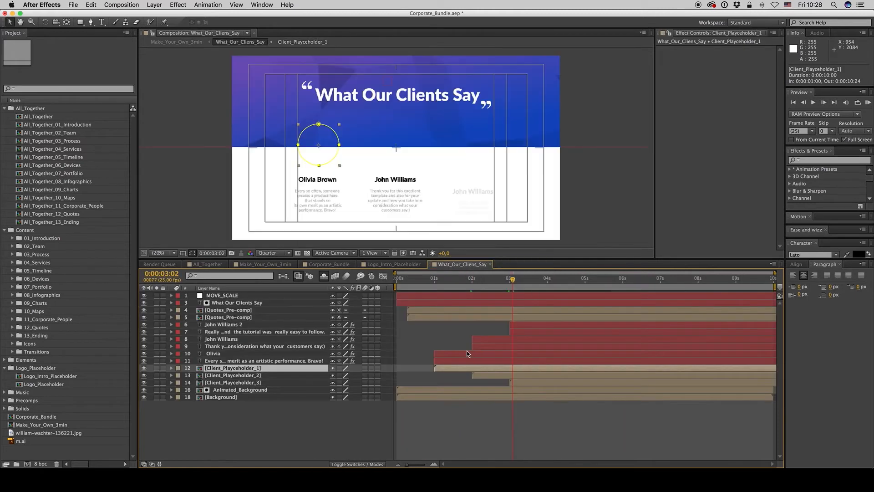
# Step: Close the What_Our_Cliens_Say and Logo_Intro_Placeholder compositions and open All_Together_02_Team from Corporate_Bundle
pyautogui.click(491, 264)
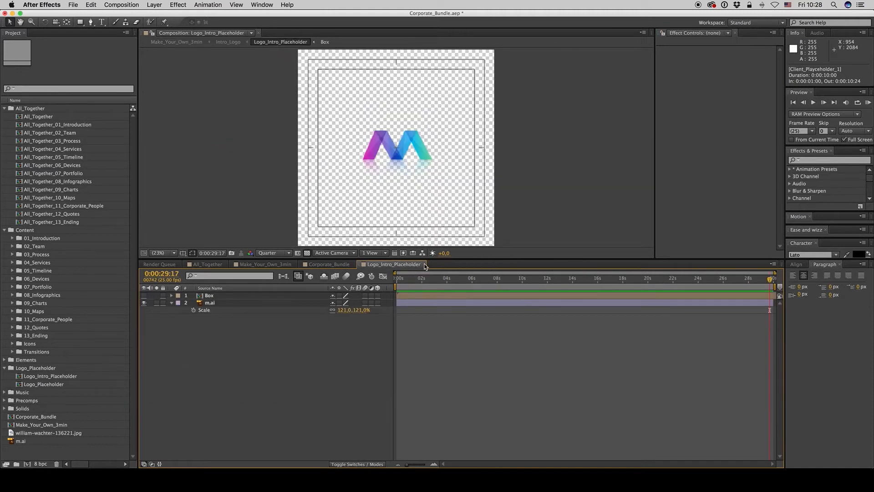
pyautogui.click(424, 264)
pyautogui.click(449, 279)
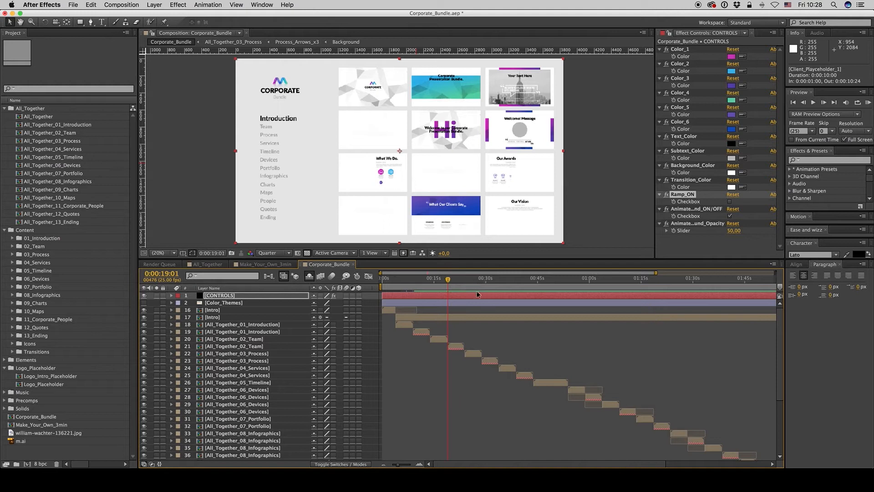
pyautogui.click(457, 280)
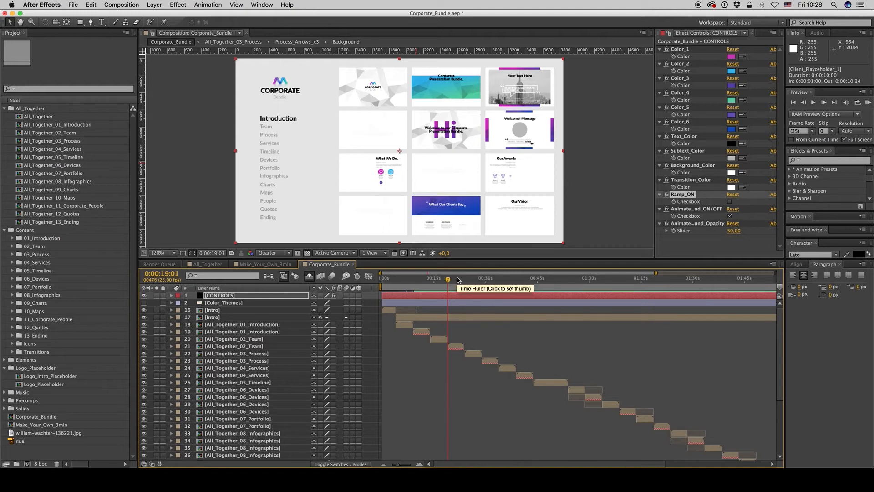
pyautogui.click(249, 347)
pyautogui.doubleClick(446, 345)
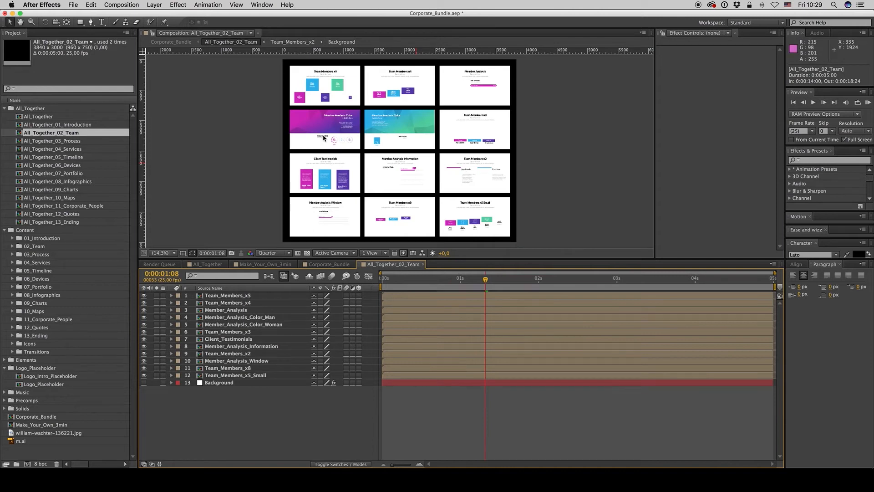
# Step: Open the Member_Analysis_Color_Man slide from All_Together_02_Team and go into its Member_Analysis_Color_Man_Placeholder composition
pyautogui.doubleClick(324, 138)
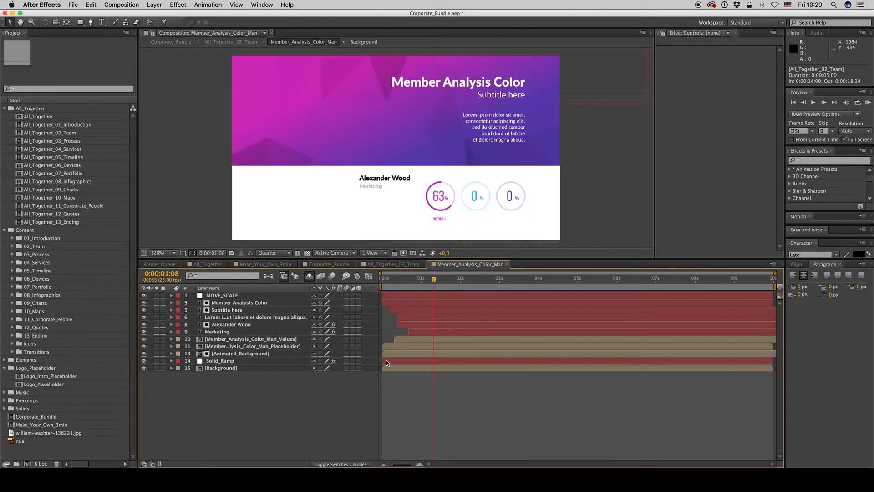
pyautogui.click(256, 345)
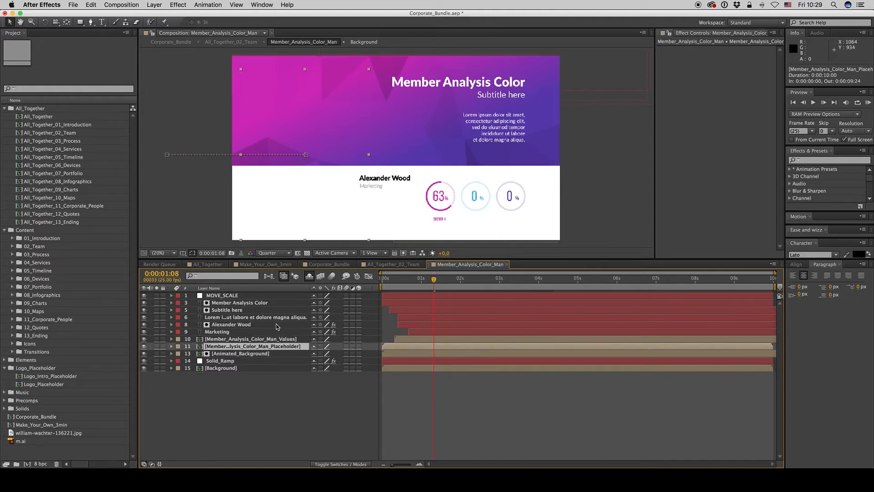
pyautogui.doubleClick(262, 347)
# Step: Import the businessman-or-teacher-in-glasses PSD (photodune-5863603) from the Corporate_Bundle_Old_1 folder as footage with merged layers
pyautogui.doubleClick(61, 444)
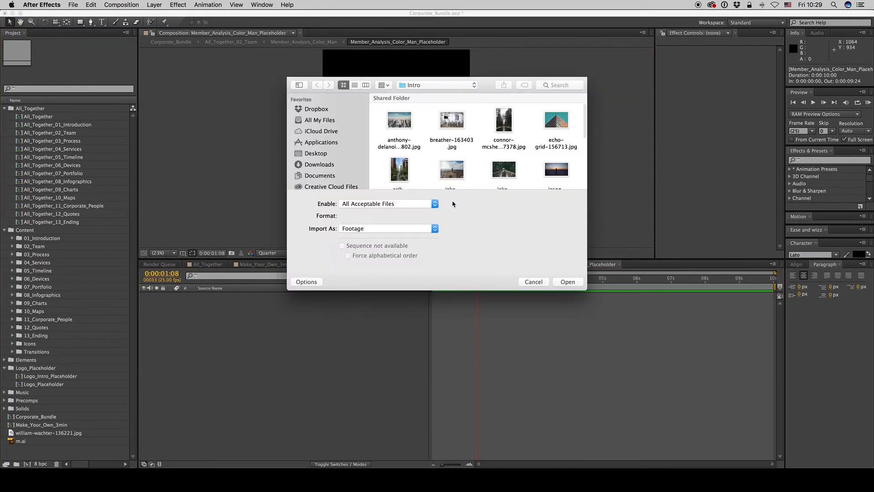
pyautogui.click(435, 84)
pyautogui.click(436, 95)
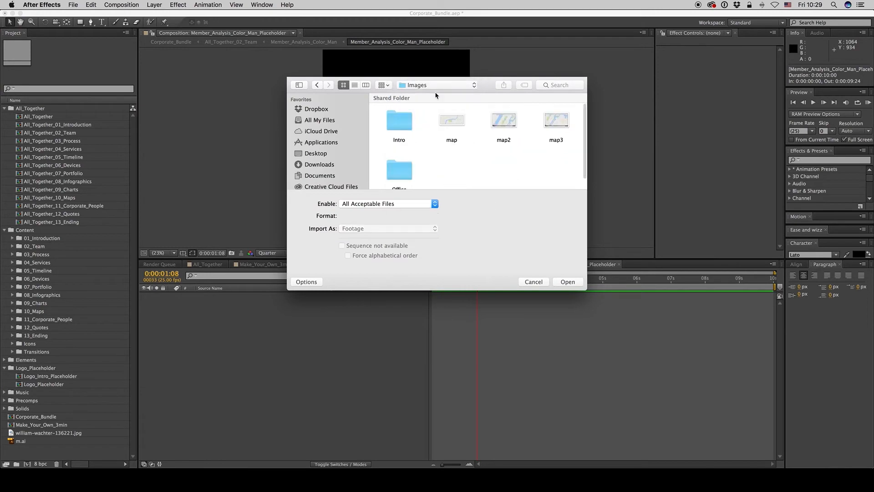
pyautogui.scroll(-1, 484, 163)
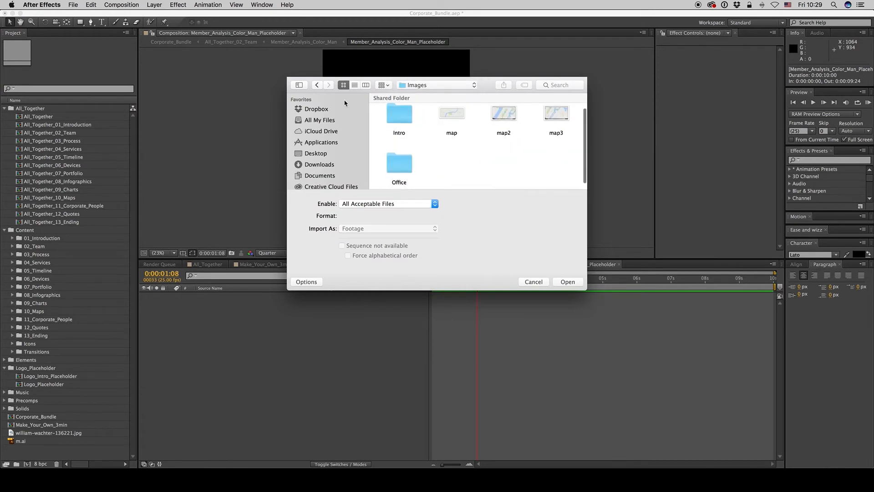
pyautogui.click(318, 85)
pyautogui.moveTo(586, 289); pyautogui.dragTo(677, 380)
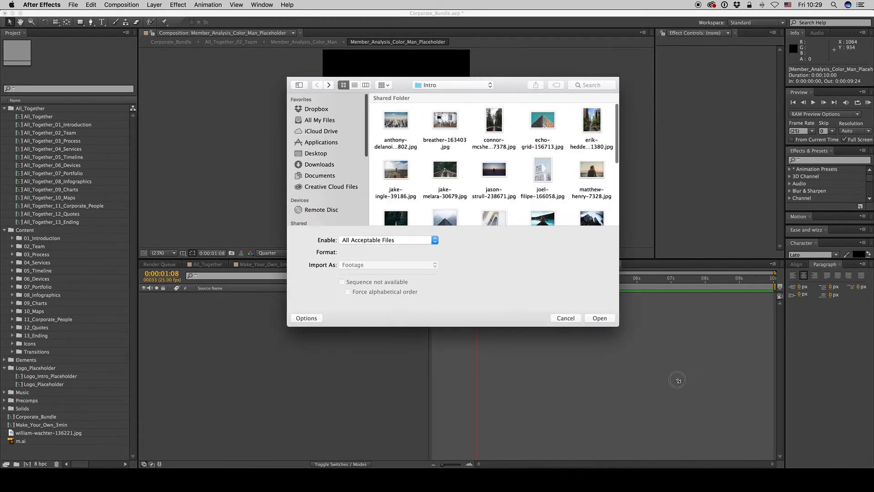
pyautogui.click(355, 85)
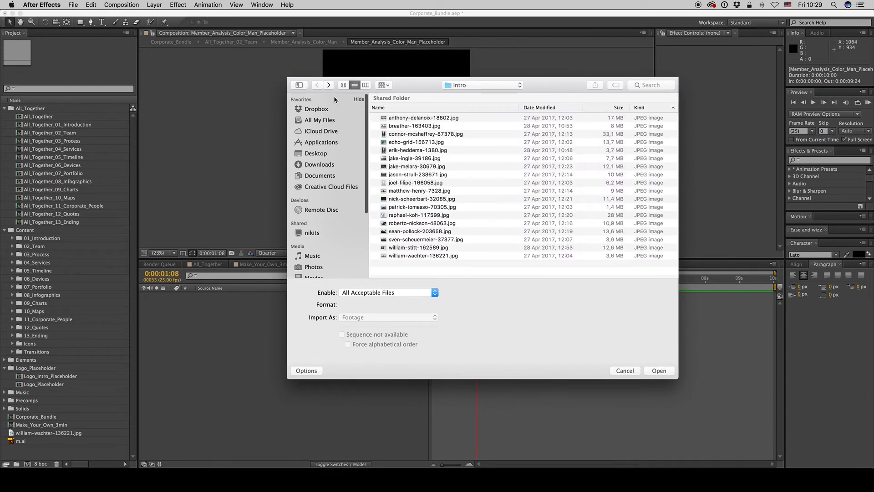
pyautogui.click(474, 85)
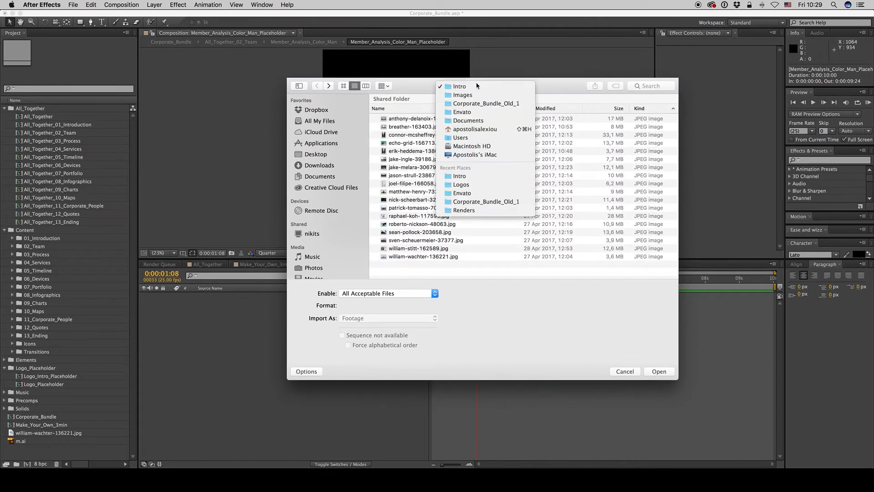
pyautogui.click(475, 104)
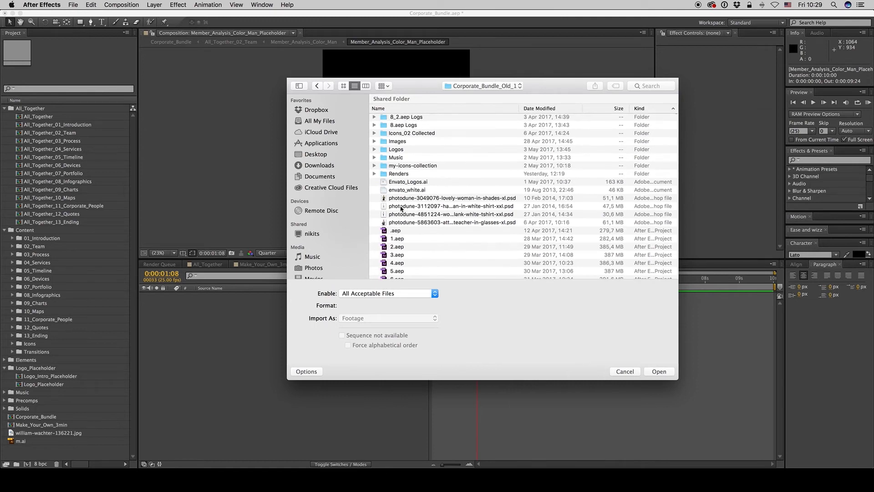
pyautogui.click(405, 223)
pyautogui.press('Return')
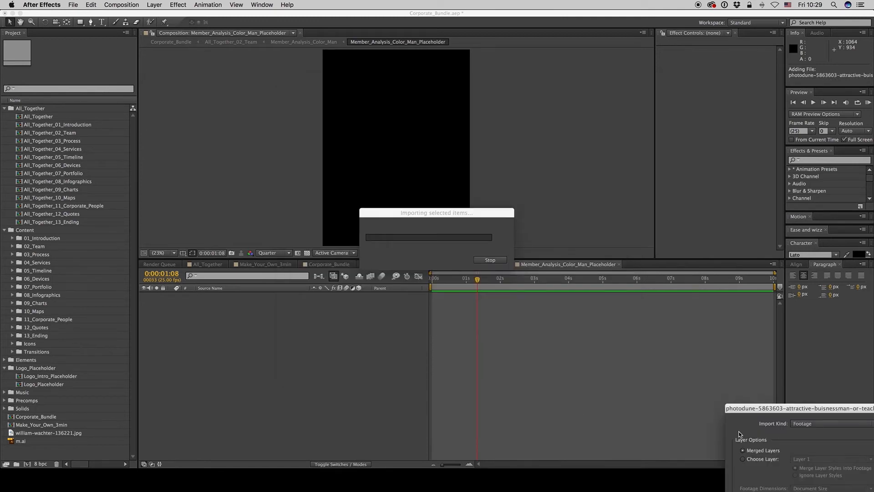
pyautogui.click(605, 423)
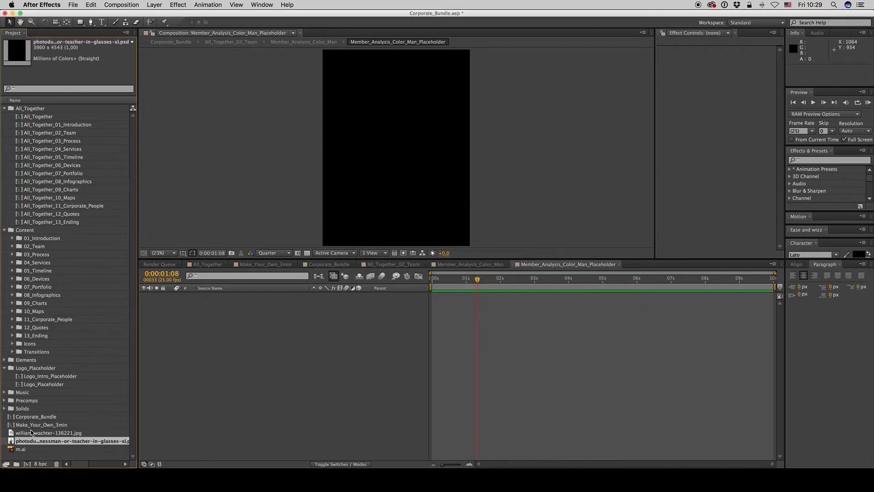
# Step: Place the imported PSD in Member_Analysis_Color_Man_Placeholder, scale it to 48% and flip it horizontally with a negative X scale
pyautogui.moveTo(28, 444); pyautogui.dragTo(240, 351)
pyautogui.press('s')
pyautogui.moveTo(336, 303); pyautogui.dragTo(319, 309)
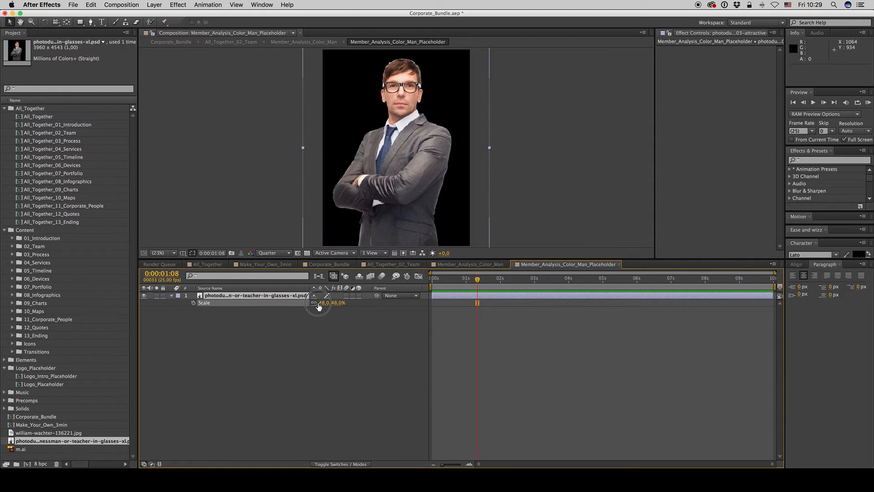
pyautogui.click(324, 303)
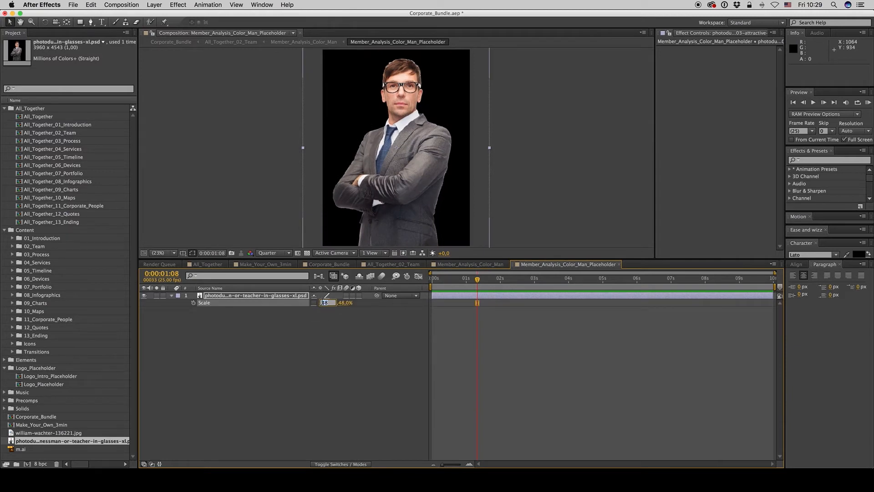
pyautogui.write('-')
pyautogui.press('Return')
# Step: Return to Member_Analysis_Color_Man, open the member's name text for editing and leave it as is
pyautogui.click(457, 265)
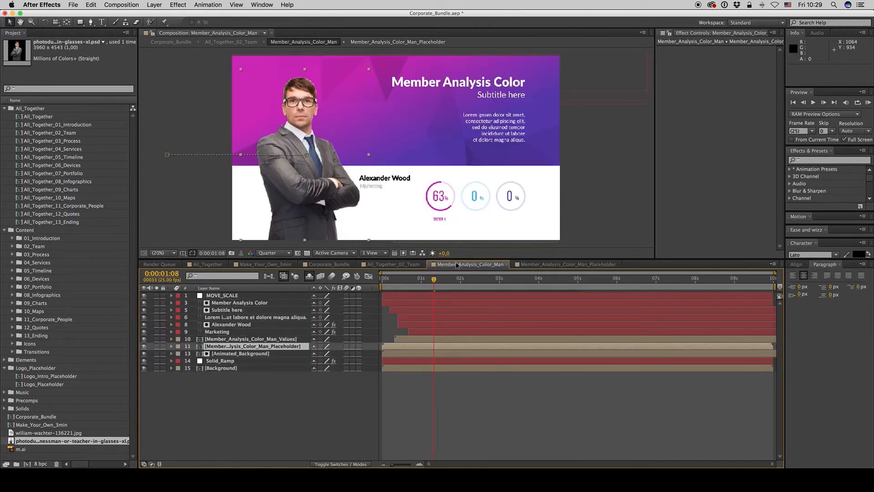
pyautogui.click(417, 397)
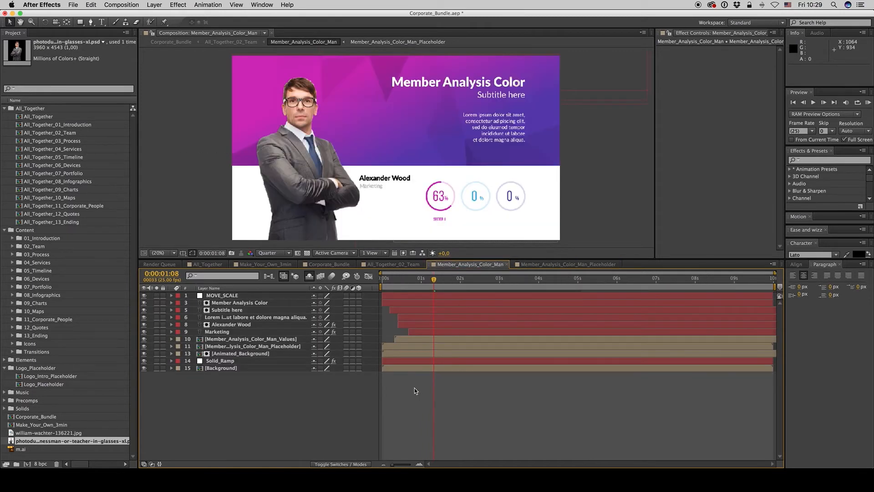
pyautogui.click(402, 179)
pyautogui.press('super+t')
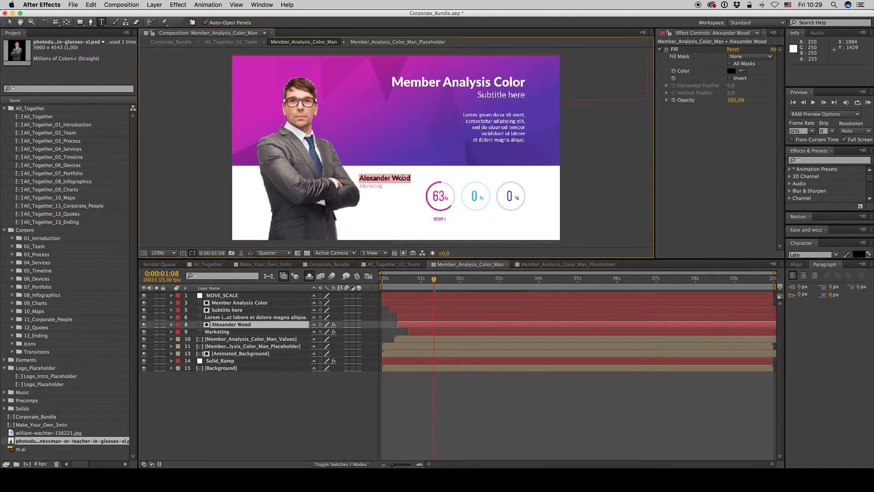
pyautogui.click(465, 391)
# Step: Scrub Member_Analysis_Color_Man to 0:00:03:08 to examine the animated percentage circles, and activate the Selection tool
pyautogui.press('space')
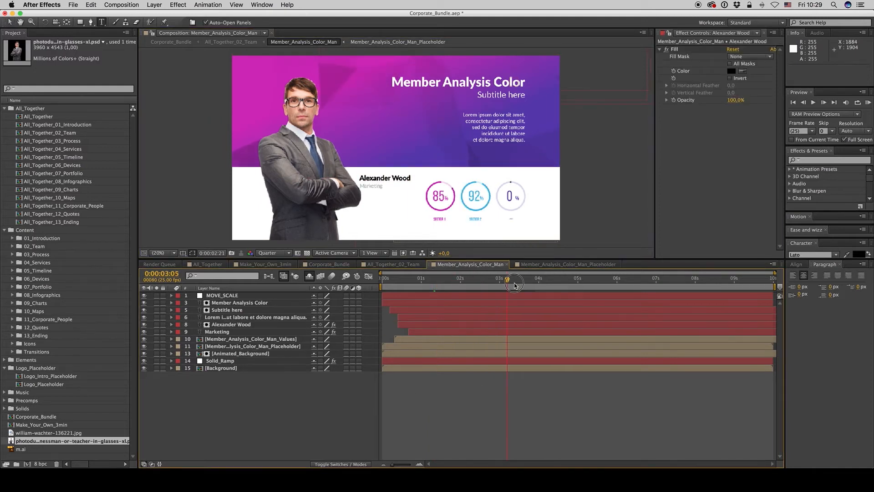
pyautogui.press('v')
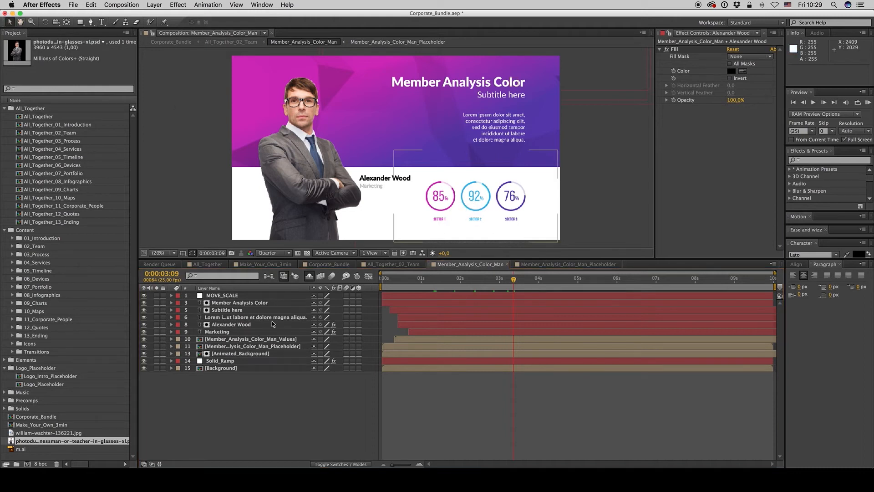
pyautogui.click(382, 400)
pyautogui.moveTo(506, 281)
pyautogui.mouseDown()
pyautogui.moveTo(398, 283)
pyautogui.moveTo(512, 284)
pyautogui.mouseUp()
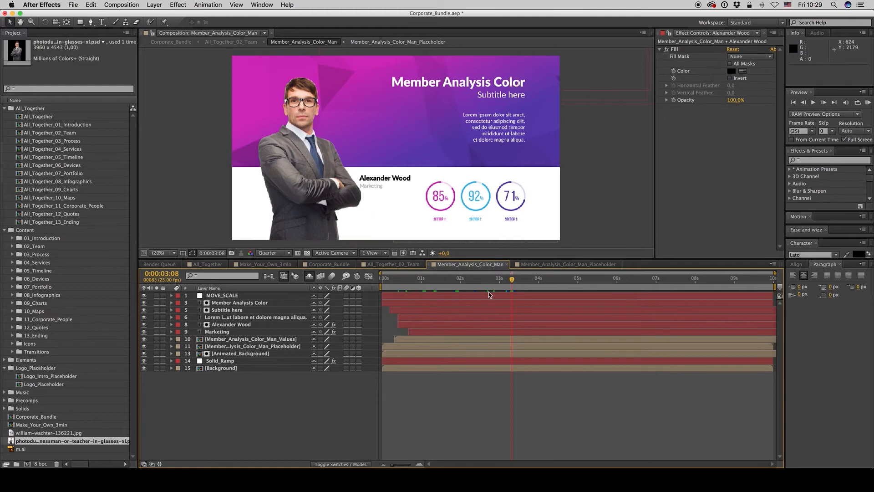
# Step: Close Member_Analysis_Color_Man and its placeholder composition, and open the Member_Analysis_Information slide from All_Together_02_Team
pyautogui.click(508, 264)
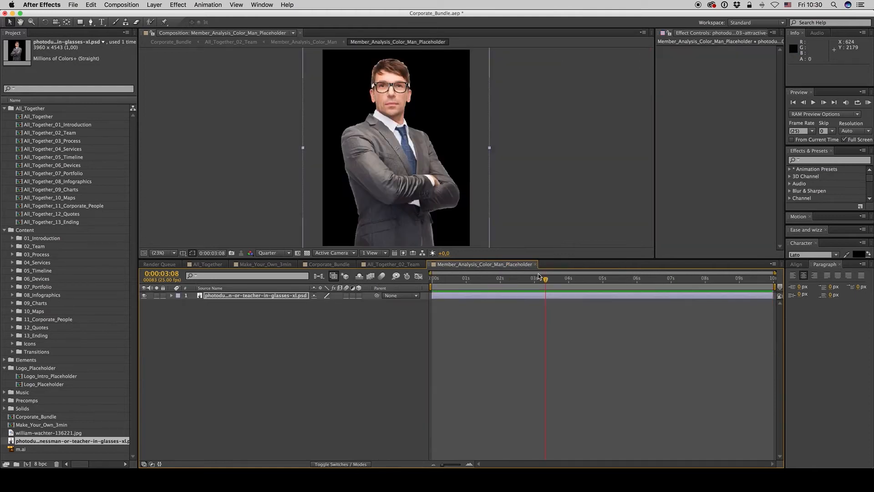
pyautogui.click(535, 265)
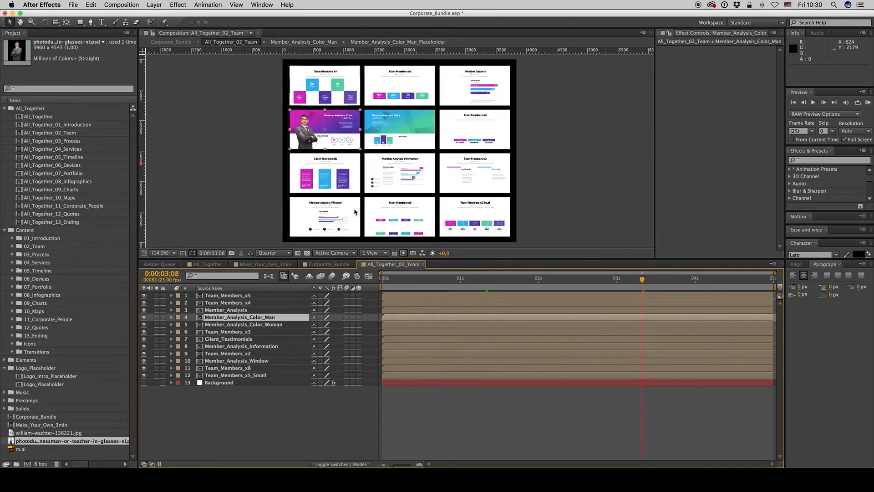
pyautogui.click(9, 22)
pyautogui.click(402, 180)
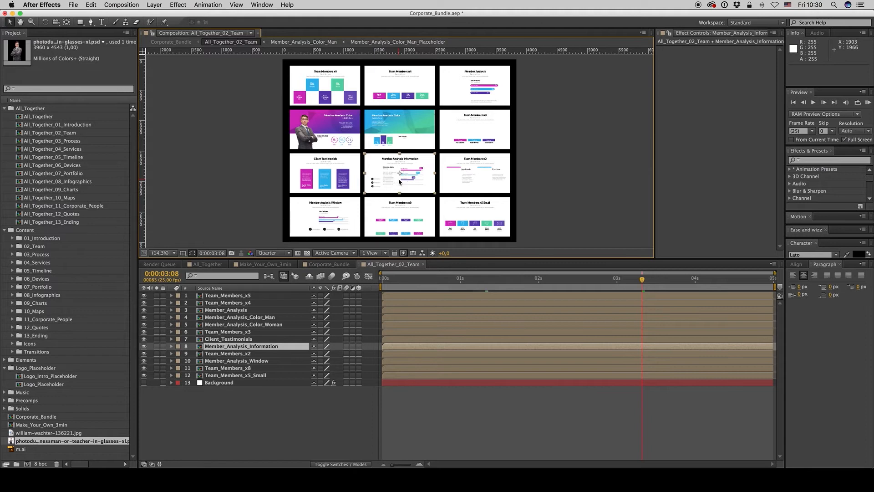
pyautogui.doubleClick(399, 181)
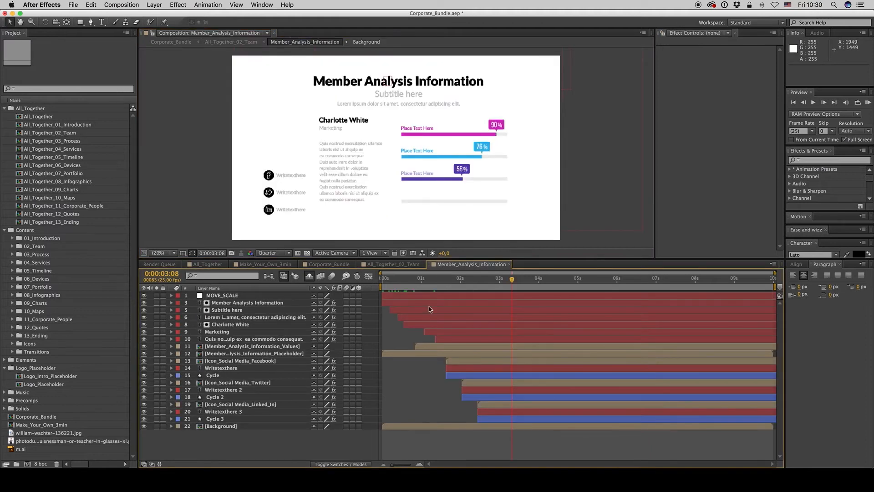
# Step: Hide the Member_Analysis_Information_Values layer briefly to identify its content, and show it again
pyautogui.click(442, 182)
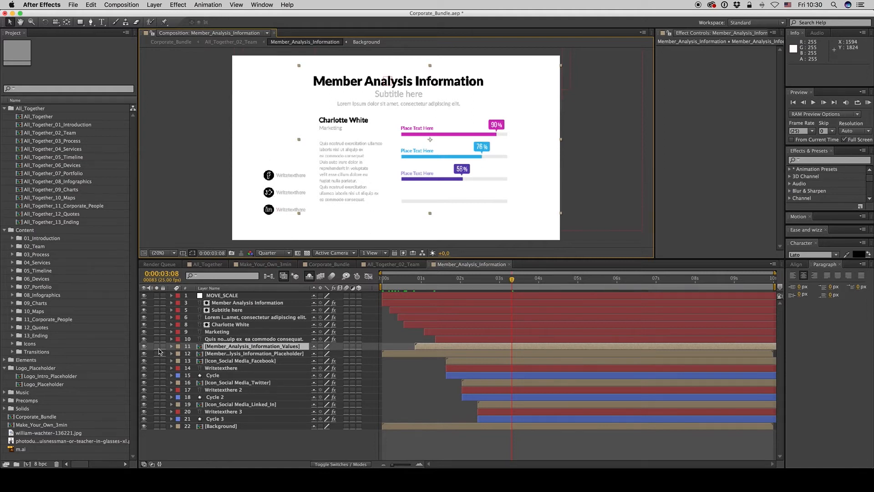
pyautogui.click(143, 346)
pyautogui.click(144, 346)
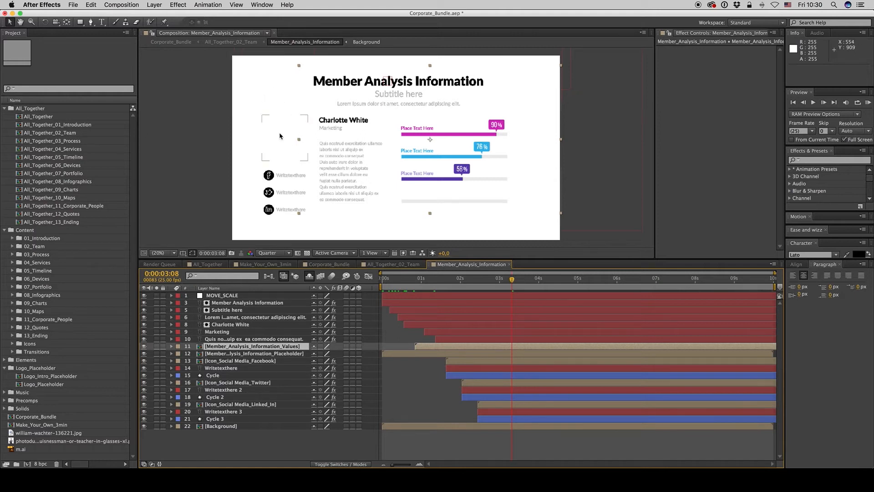
# Step: Open Member_Analysis_Information_Values and inspect the Values layer's sliders, revealing the shy layers and hiding them again
pyautogui.doubleClick(450, 348)
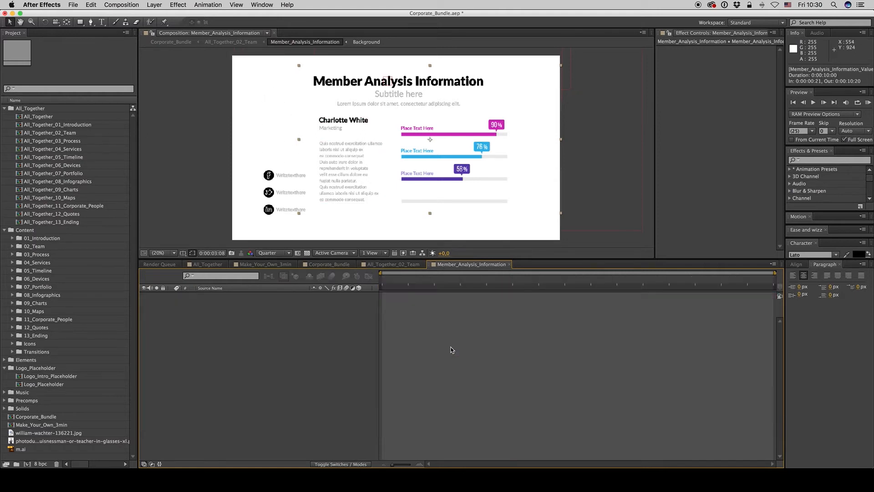
pyautogui.click(208, 296)
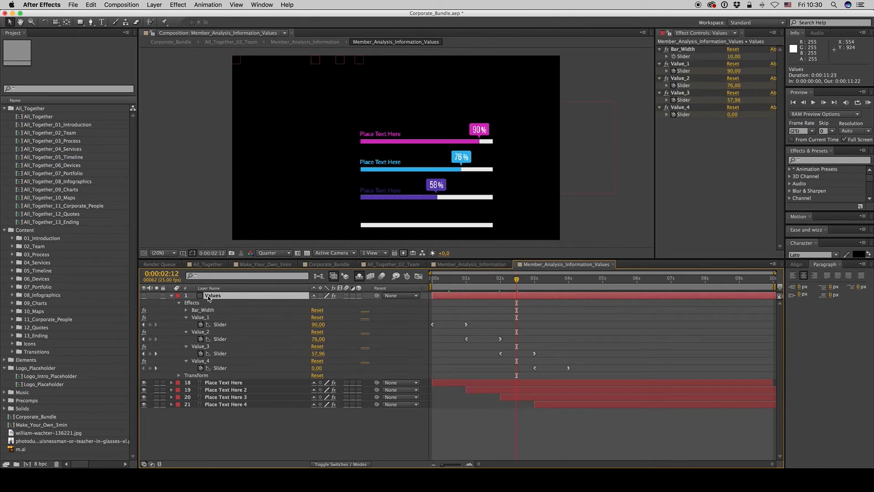
pyautogui.click(359, 276)
pyautogui.click(359, 277)
# Step: Open the first "Place Text Here" bar label in Member_Analysis_Information_Values for editing
pyautogui.click(525, 384)
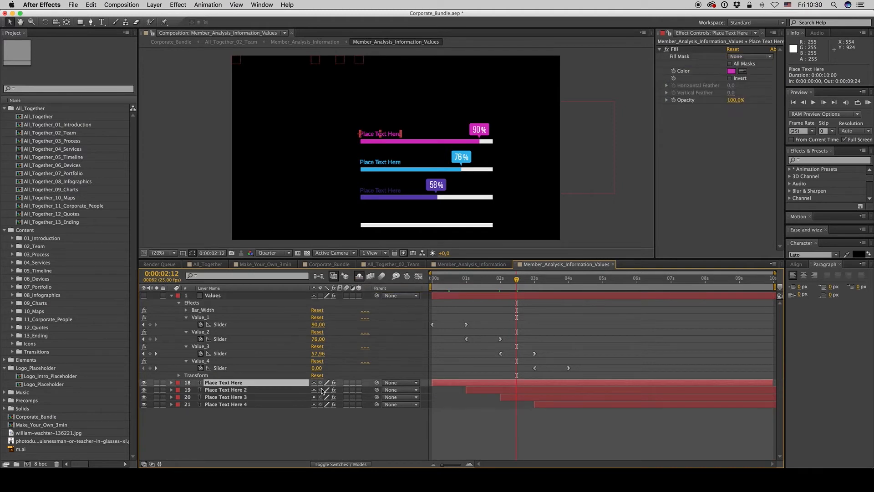
pyautogui.press('super+t')
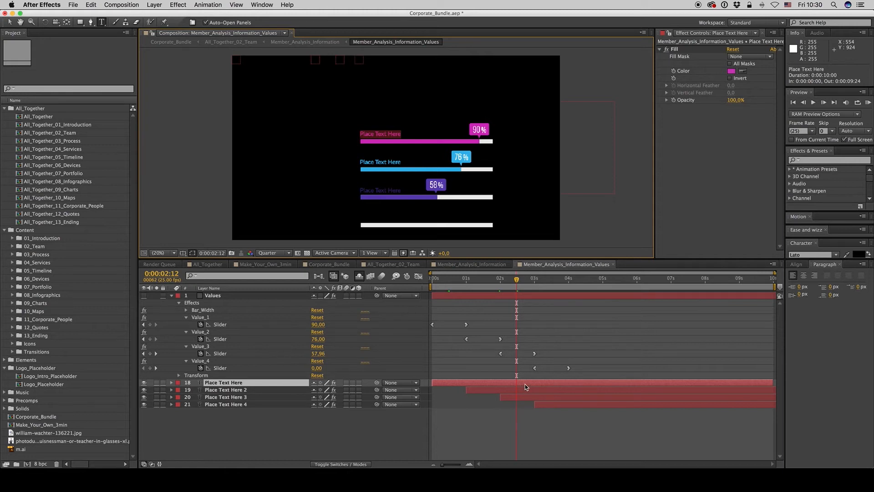
# Step: Change the first bar label to "Web Themes" and move the current time to 0:00:04:18, where all four bars are filled
pyautogui.write('Web Themes')
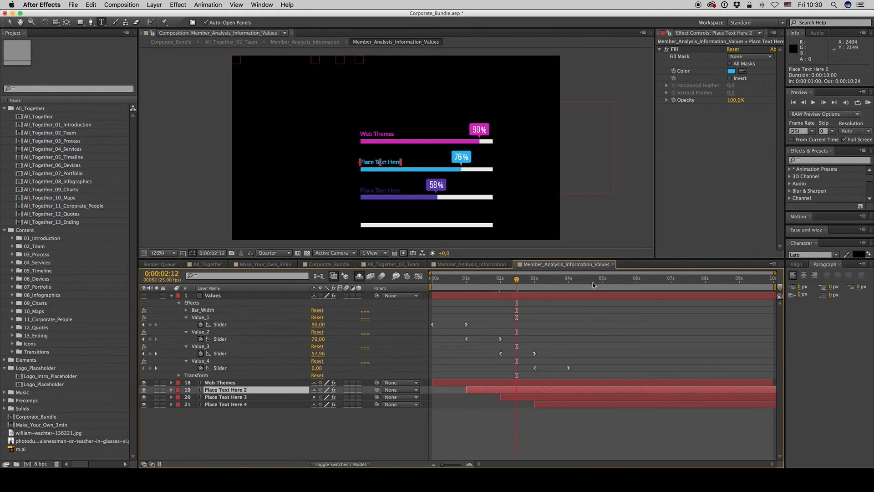
pyautogui.click(593, 281)
pyautogui.click(9, 22)
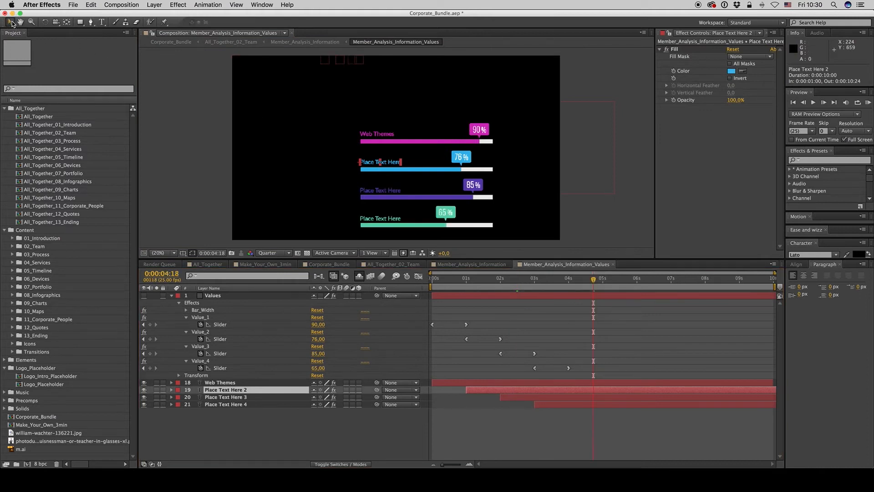
pyautogui.click(550, 312)
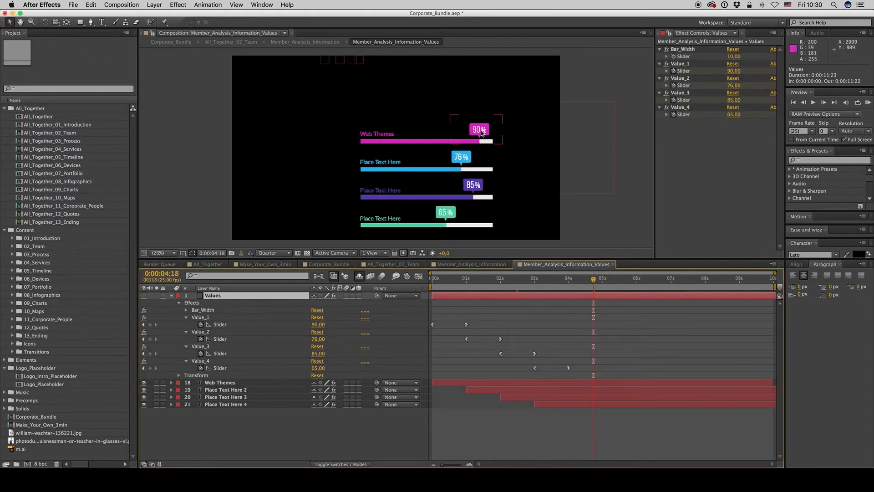
# Step: Set the composition's preview resolution to Full and briefly toggle the transparency grid on and off
pyautogui.click(276, 253)
pyautogui.click(266, 275)
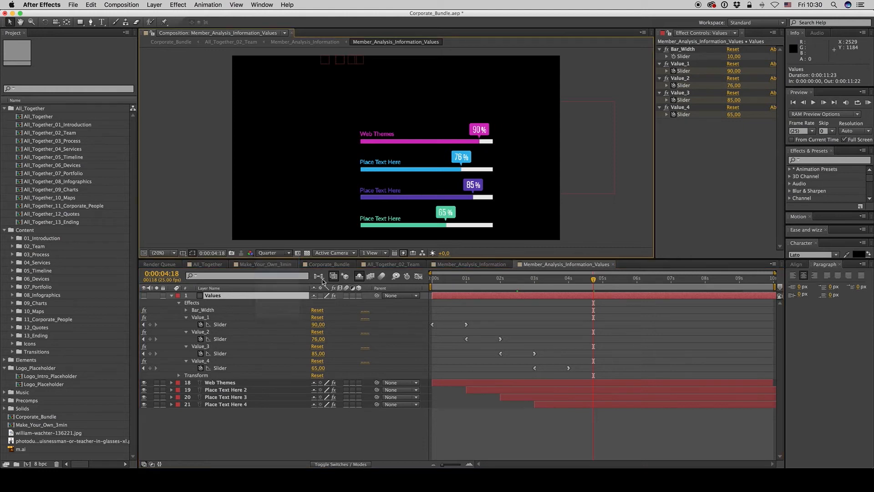
pyautogui.click(307, 253)
pyautogui.click(307, 253)
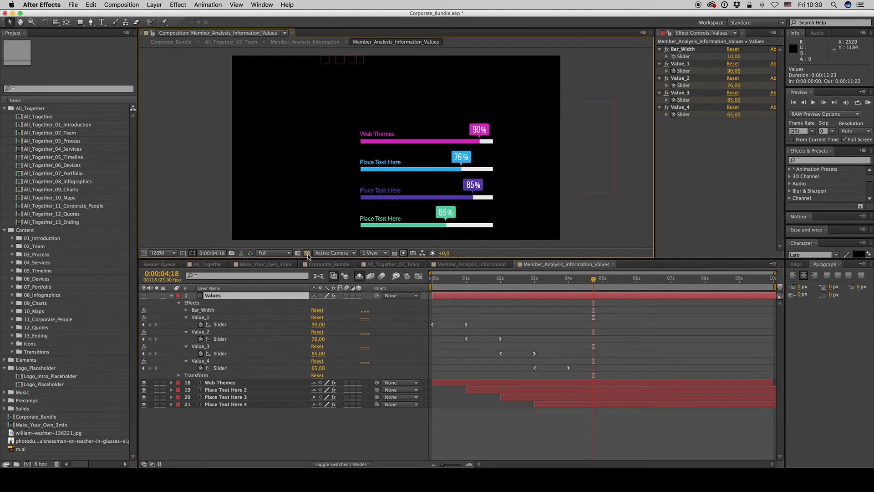
# Step: Set the background color of the Member_Analysis_Information_Values composition to white (FFFFFF) in its composition settings
pyautogui.click(121, 4)
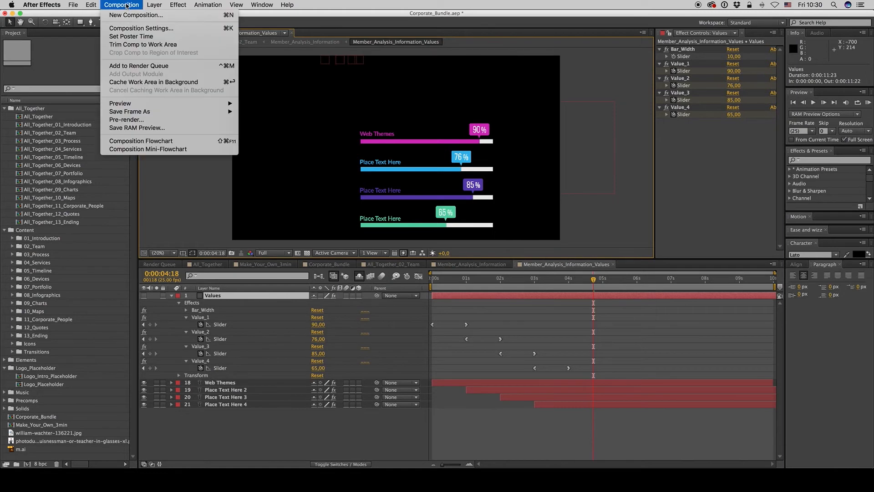
pyautogui.click(137, 24)
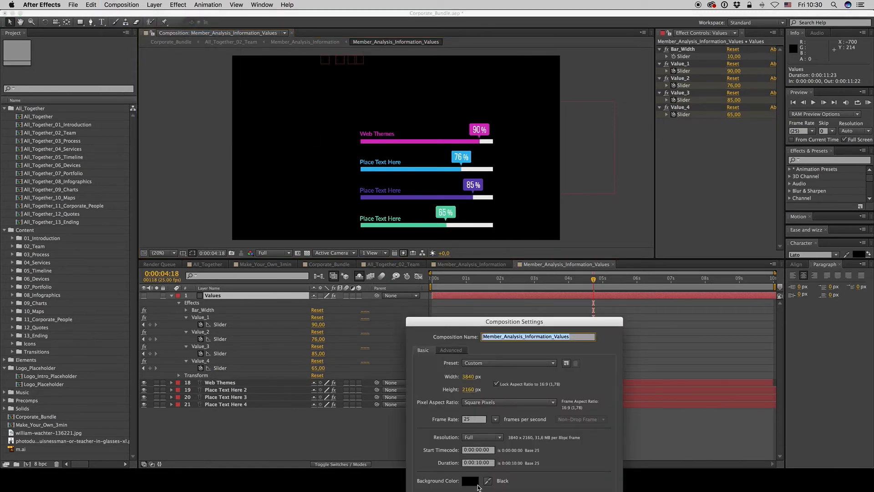
pyautogui.click(471, 480)
pyautogui.moveTo(203, 381); pyautogui.dragTo(138, 352)
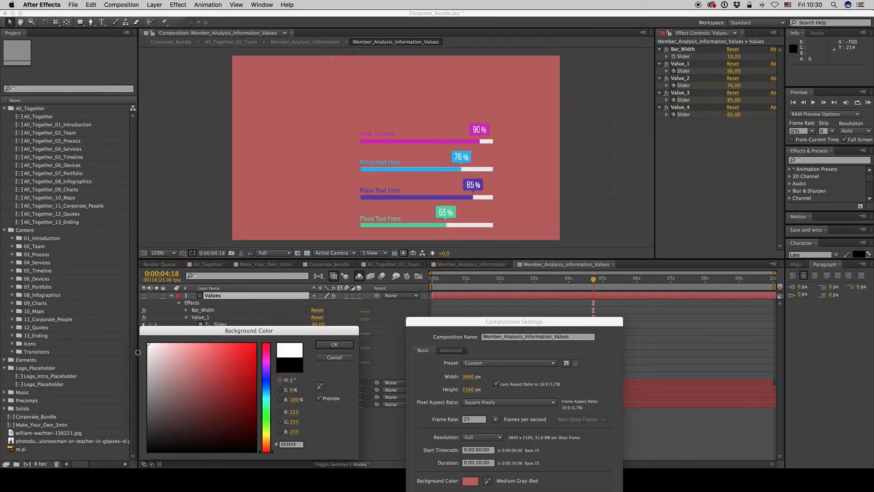
# Step: Set the background color of the Member_Analysis_Information_Values composition to white and check it against the transparency grid
pyautogui.click(338, 345)
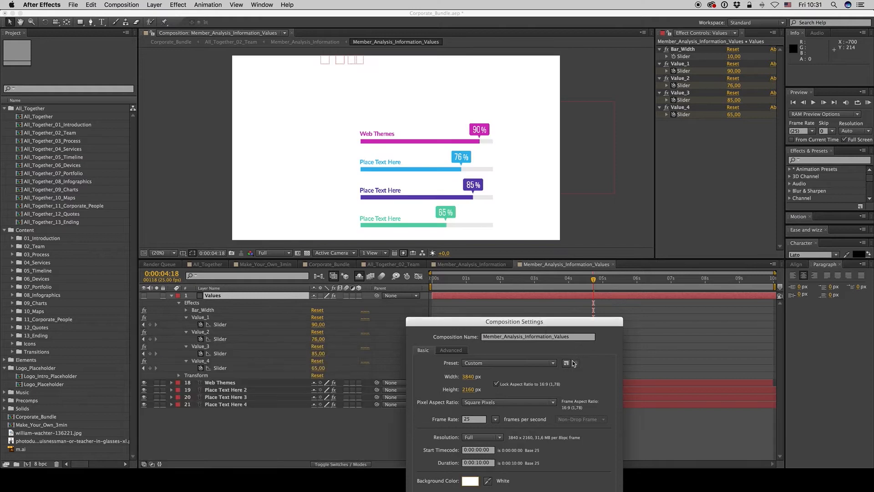
pyautogui.moveTo(496, 329); pyautogui.dragTo(469, 263)
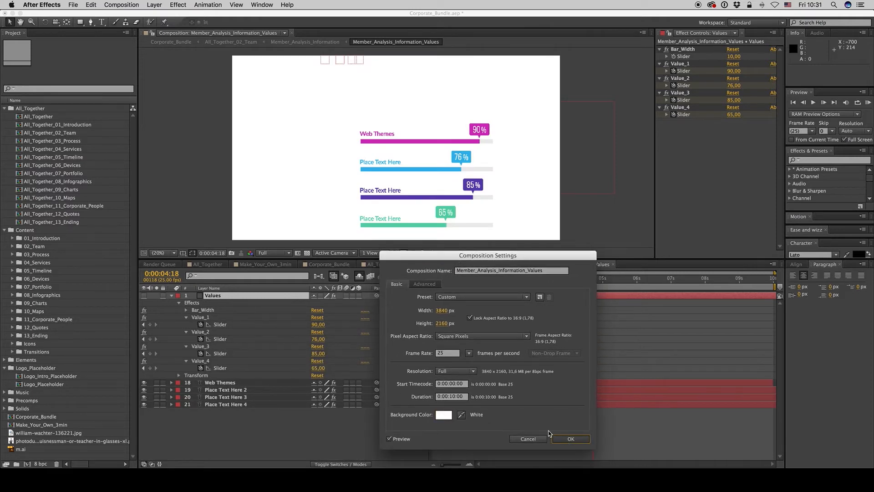
pyautogui.press('Return')
pyautogui.click(308, 253)
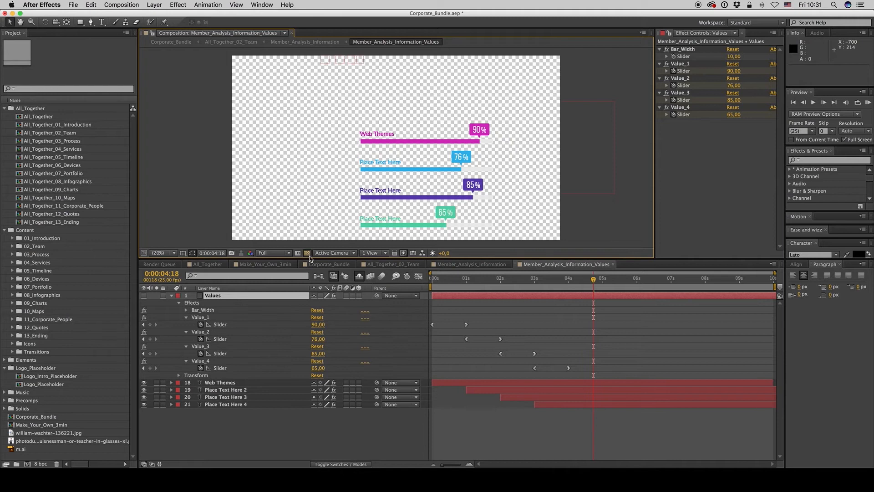
pyautogui.click(307, 253)
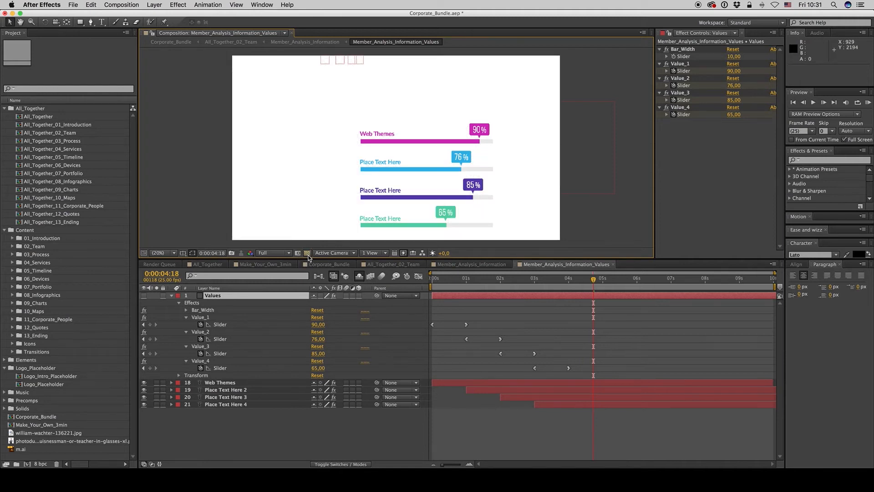
# Step: Set the Values layer's Value_1 slider keyframe at 1 second to 65 and its Value_2 slider keyframe at 2 seconds to 89
pyautogui.moveTo(469, 279); pyautogui.dragTo(467, 278)
pyautogui.click(466, 324)
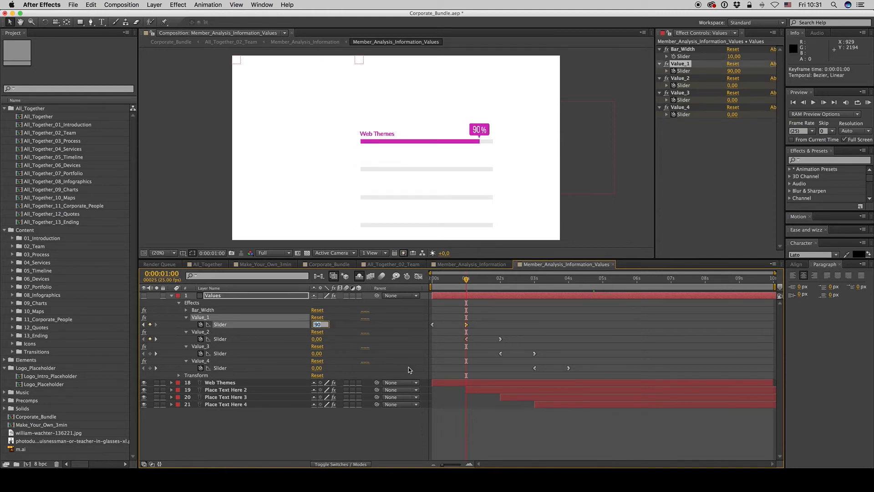
pyautogui.write('65')
pyautogui.press('Return')
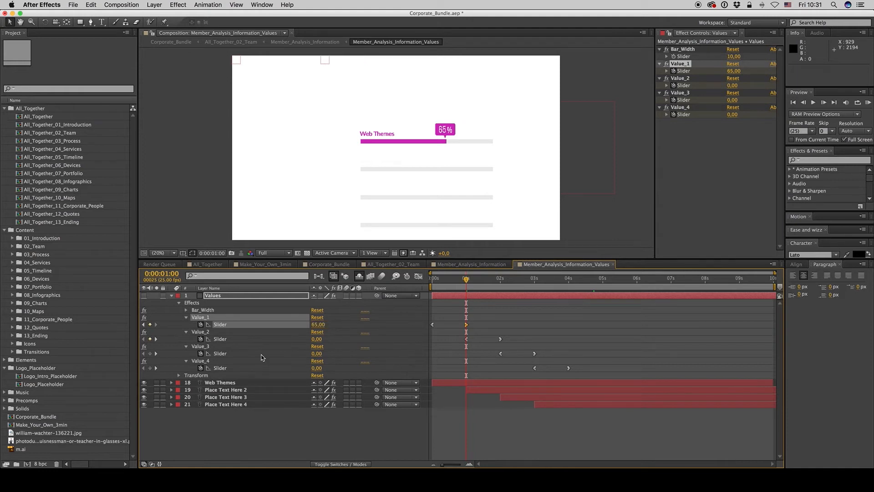
pyautogui.click(156, 339)
pyautogui.click(317, 339)
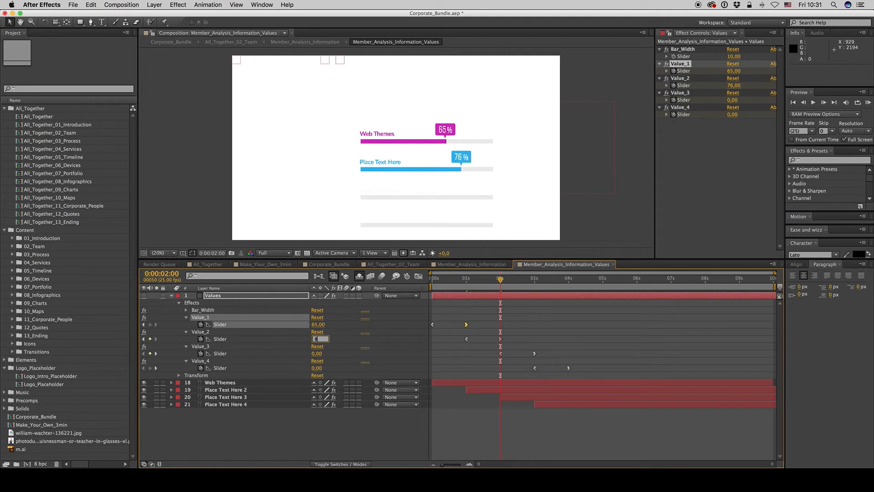
pyautogui.write('89')
pyautogui.press('Return')
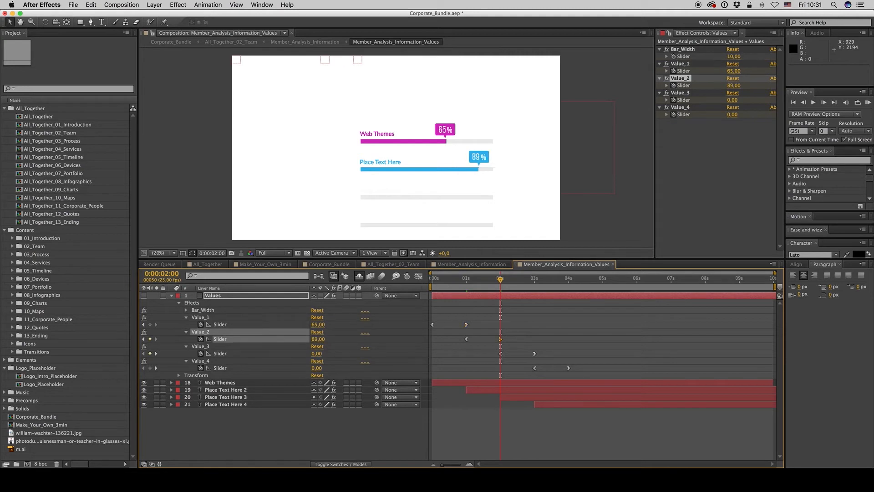
# Step: Try 15 and 30 for the Value_3 slider keyframe at 3 seconds, and settle on 50
pyautogui.click(156, 354)
pyautogui.click(316, 355)
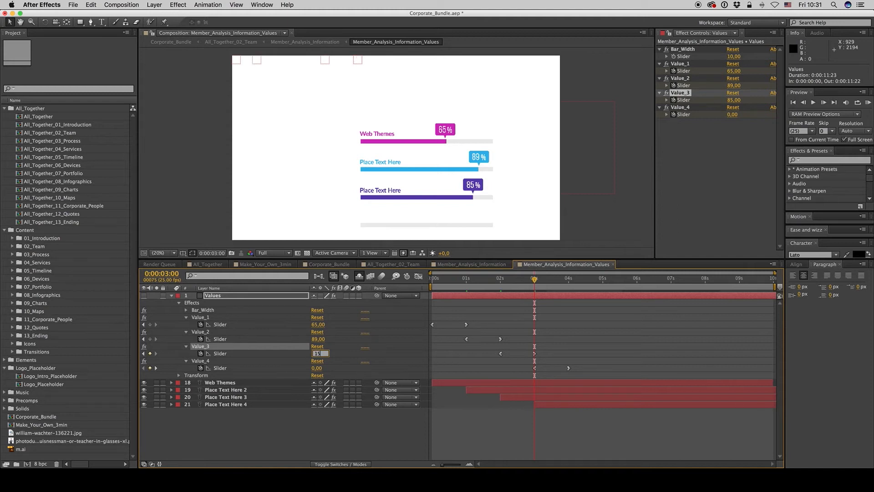
pyautogui.write('15')
pyautogui.press('Return')
pyautogui.click(318, 354)
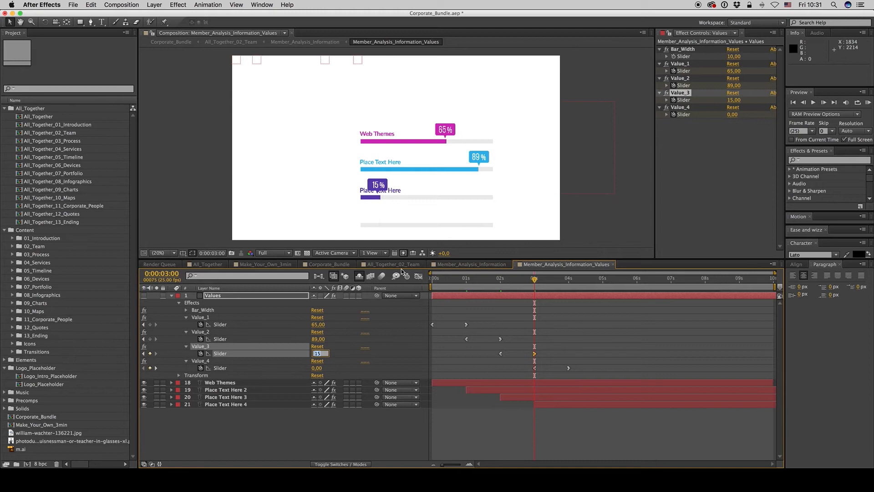
pyautogui.write('30')
pyautogui.press('Return')
pyautogui.click(325, 355)
pyautogui.write('50')
pyautogui.press('Return')
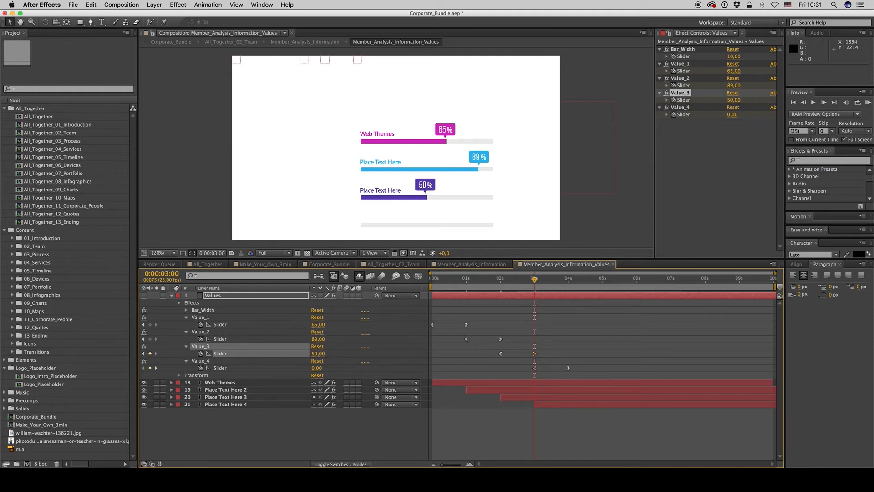
# Step: Set the Value_4 slider keyframe at 4 seconds to 95
pyautogui.click(156, 368)
pyautogui.click(569, 369)
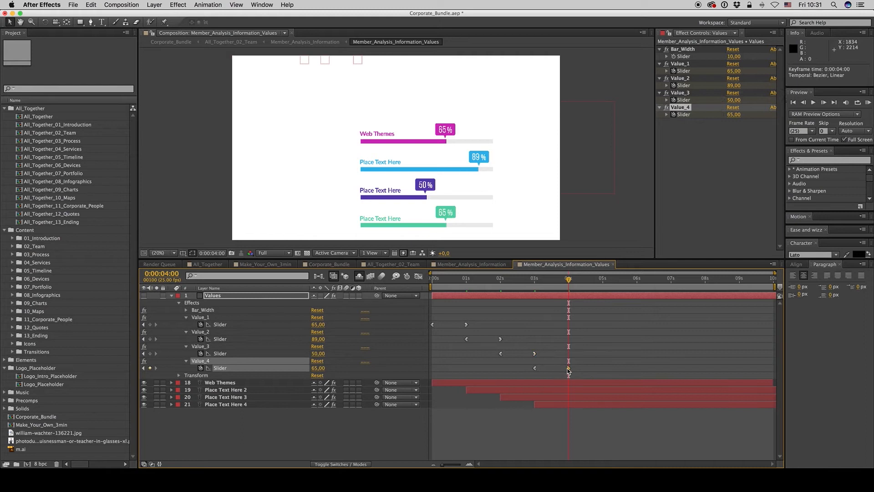
pyautogui.click(318, 368)
pyautogui.write('95')
pyautogui.press('Return')
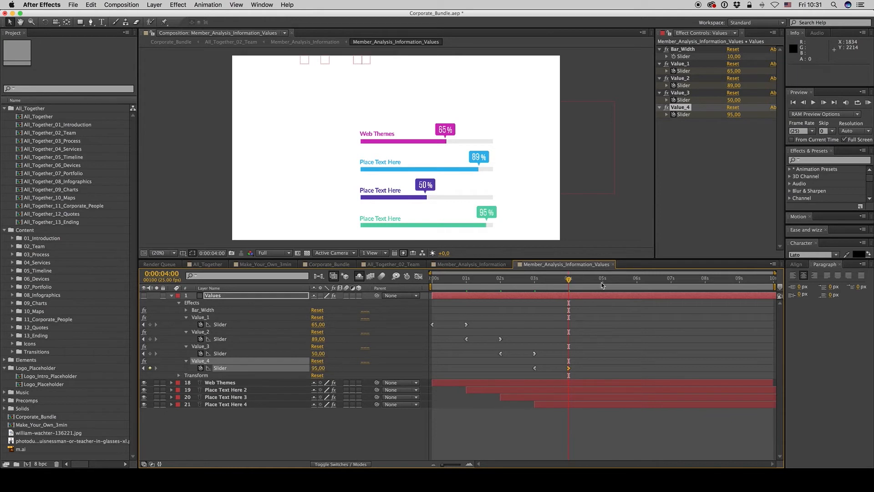
# Step: Preview the bar animation from the first frame at Quarter resolution
pyautogui.moveTo(567, 280); pyautogui.dragTo(414, 288)
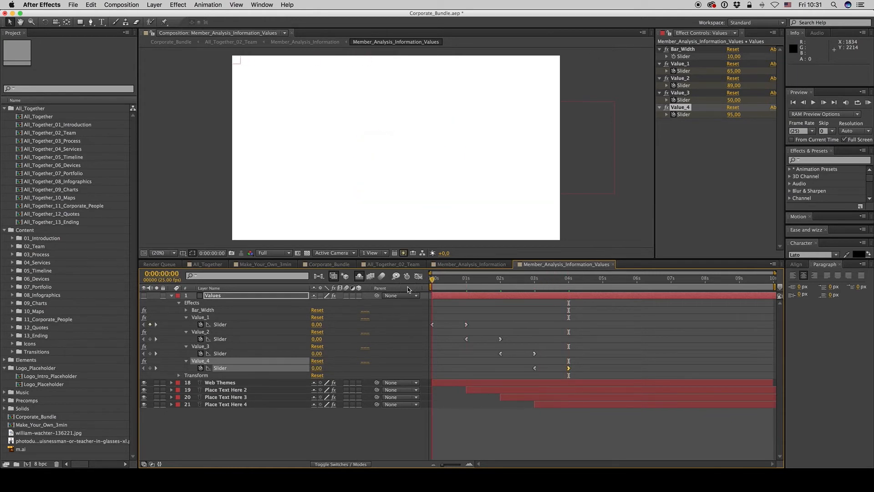
pyautogui.click(569, 450)
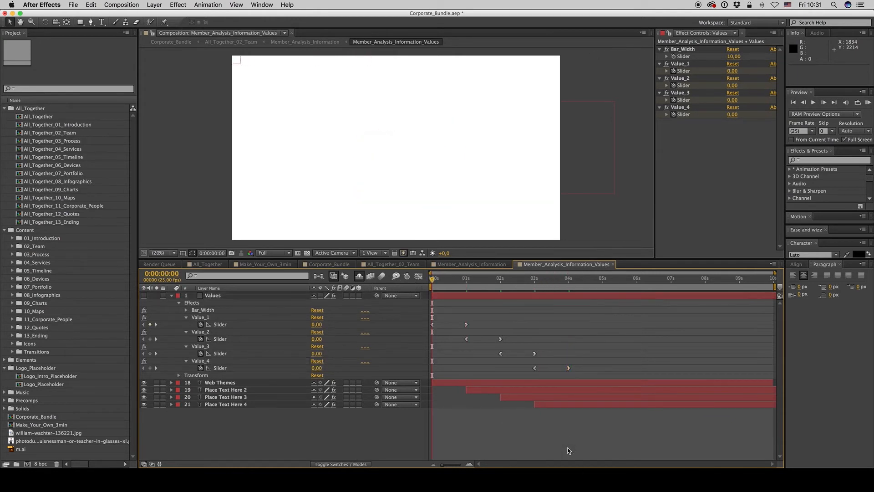
pyautogui.click(274, 253)
pyautogui.click(275, 299)
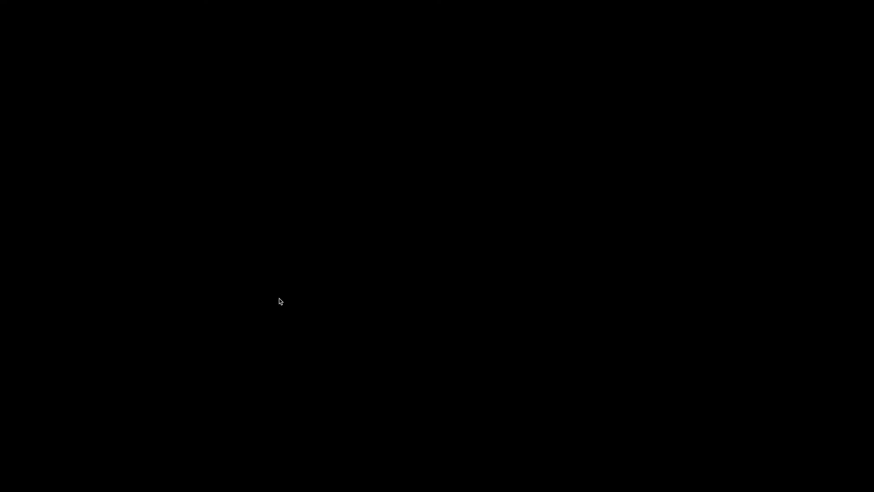
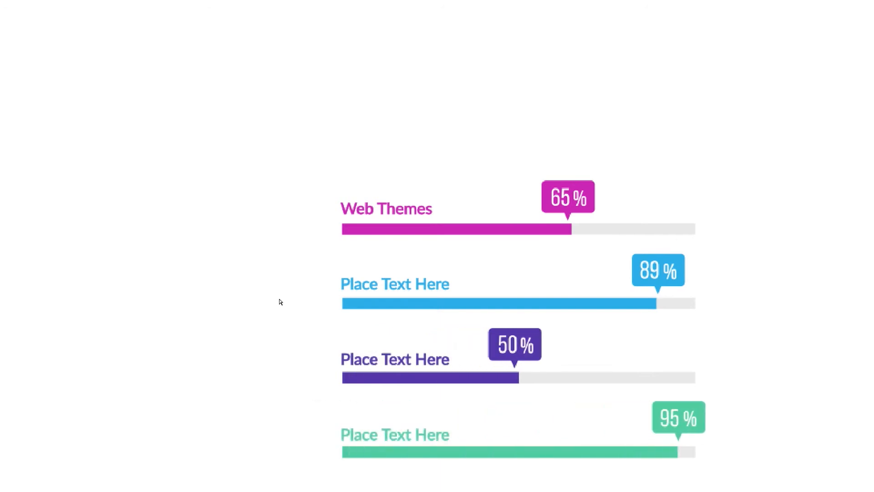
pyautogui.press('space')
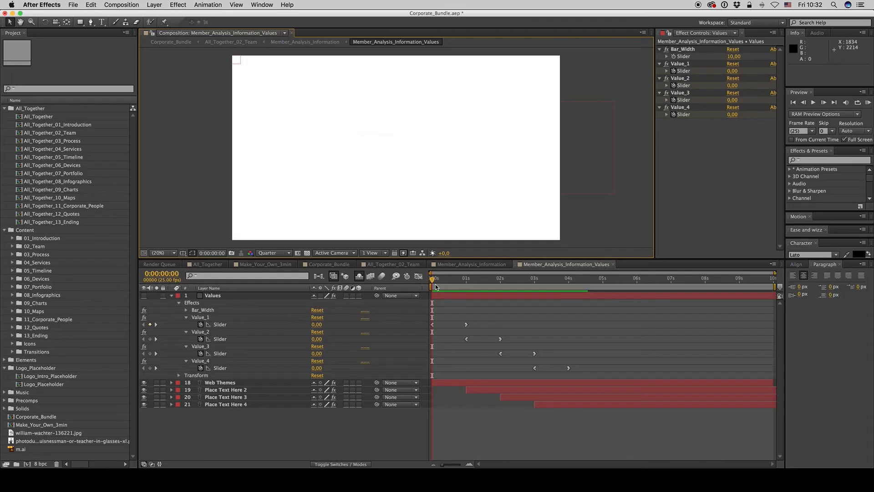
# Step: At about 4 seconds, try a Bar_Width slider value of -4 on the Values layer and restore it to 10
pyautogui.moveTo(462, 280); pyautogui.dragTo(573, 290)
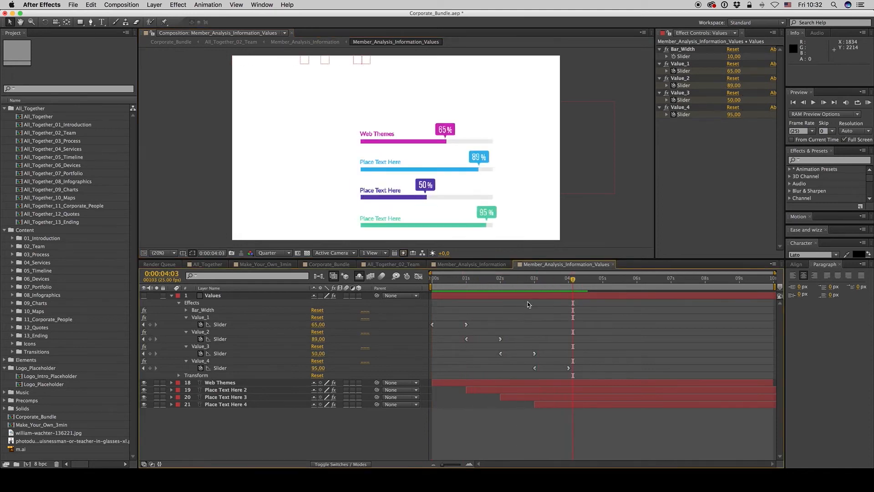
pyautogui.click(503, 297)
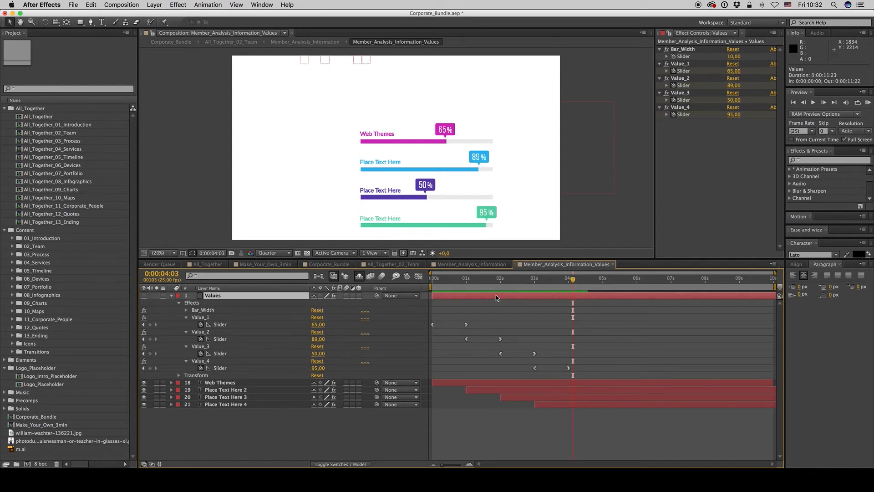
pyautogui.click(732, 58)
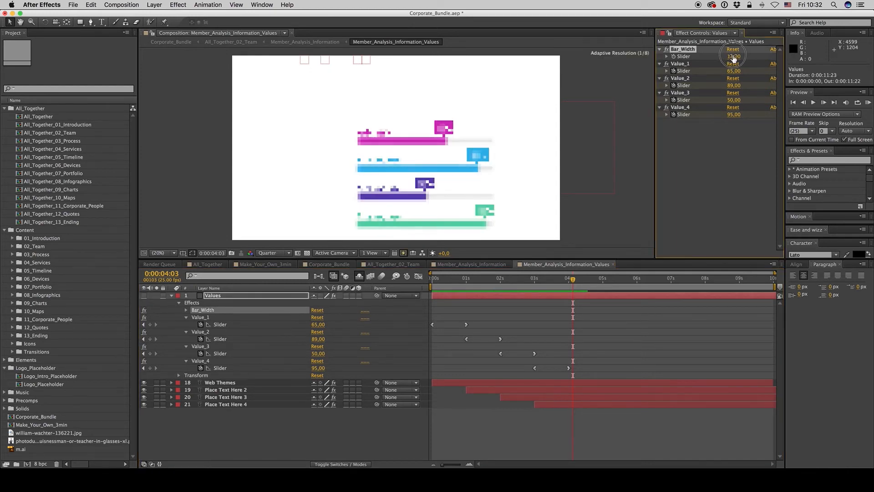
pyautogui.moveTo(732, 58); pyautogui.dragTo(731, 63)
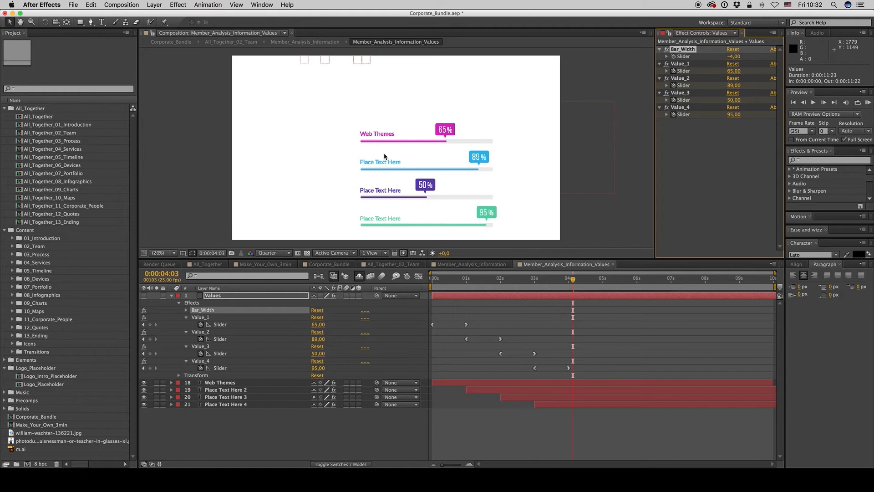
pyautogui.scroll(2, 385, 157)
pyautogui.click(733, 57)
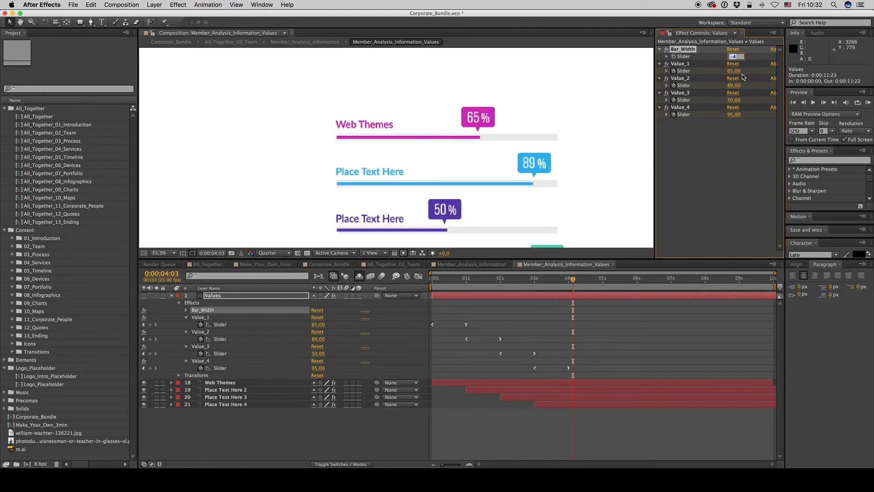
pyautogui.press('Return')
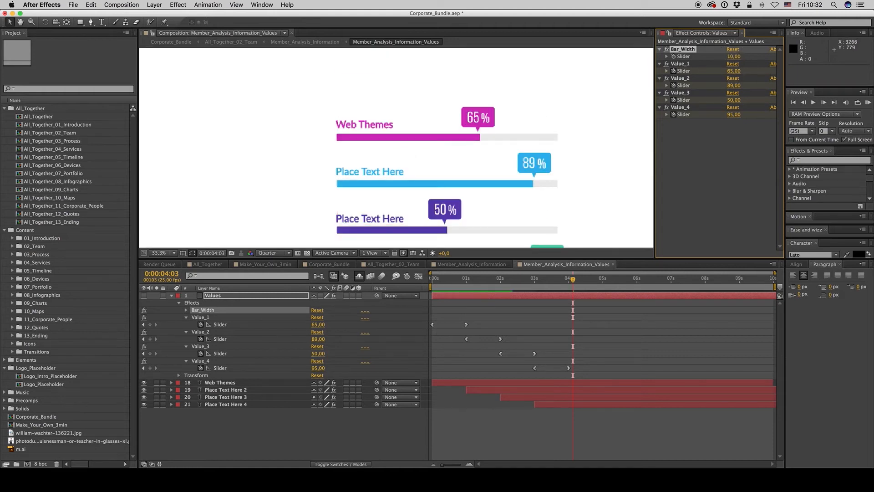
# Step: Show only the keyframed properties of the Values layer
pyautogui.click(171, 297)
pyautogui.click(213, 295)
pyautogui.press('u')
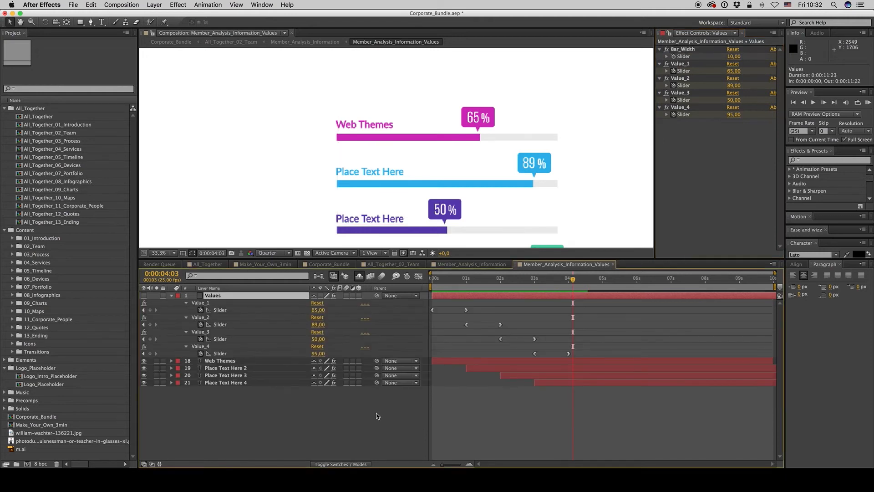
# Step: Fit the composition in the viewer, and close the Member_Analysis_Information_Values and Member_Analysis_Information compositions
pyautogui.click(472, 424)
pyautogui.click(159, 253)
pyautogui.click(182, 265)
pyautogui.click(615, 265)
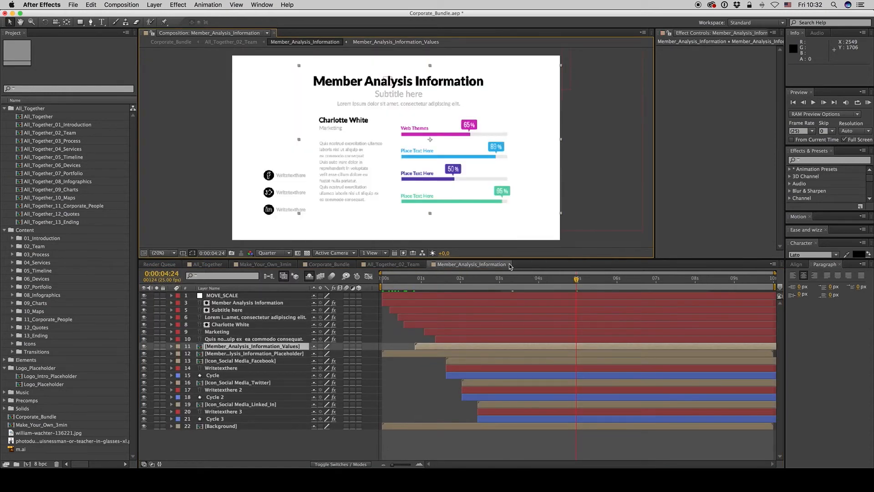
pyautogui.click(509, 264)
# Step: Open the Team_Members_x5_Small composition from All_Together_02_Team and show its frame at about 2 seconds
pyautogui.click(497, 287)
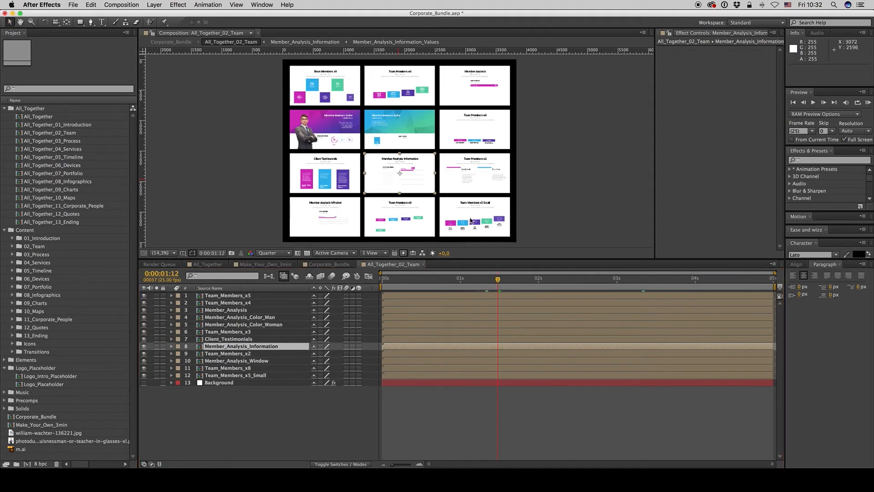
pyautogui.click(464, 222)
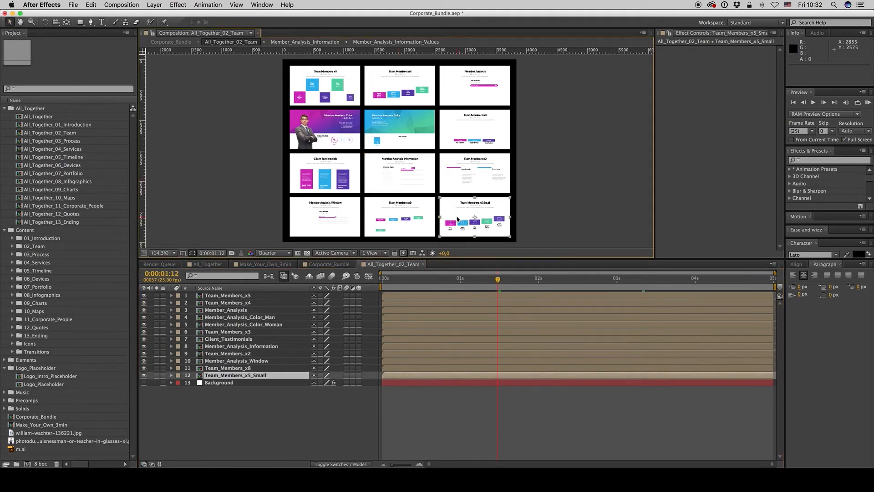
pyautogui.doubleClick(458, 219)
pyautogui.click(494, 279)
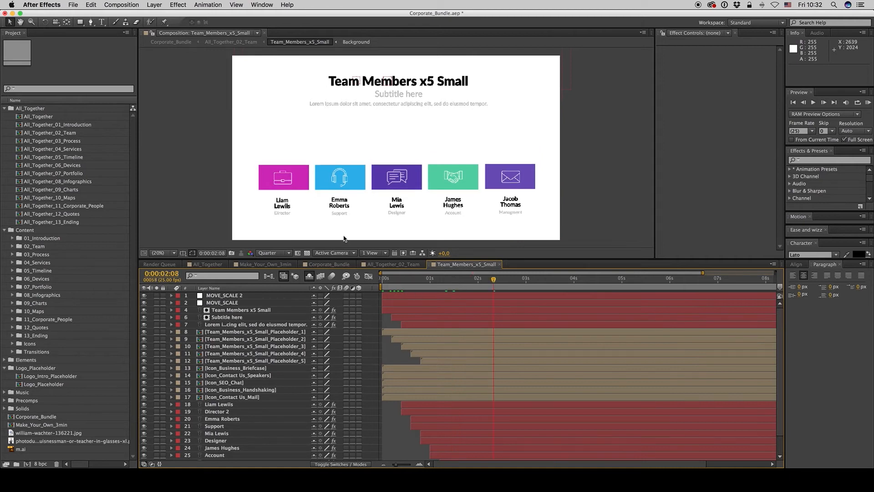
# Step: Inspect the Team_Members_x5_Small_Placeholder_1 composition and close it again
pyautogui.click(279, 332)
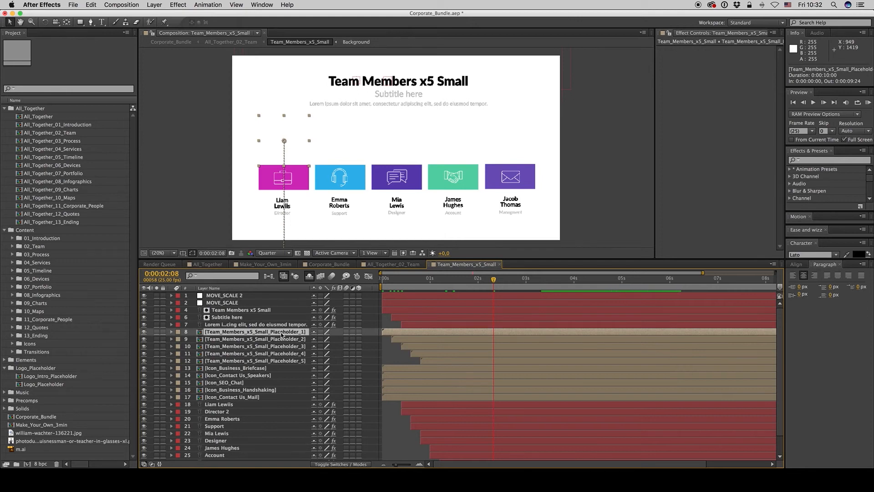
pyautogui.doubleClick(281, 335)
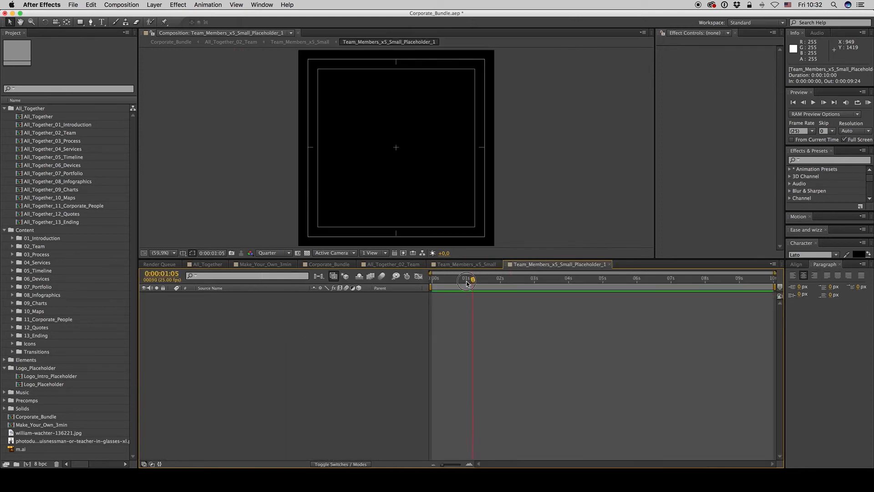
pyautogui.click(610, 264)
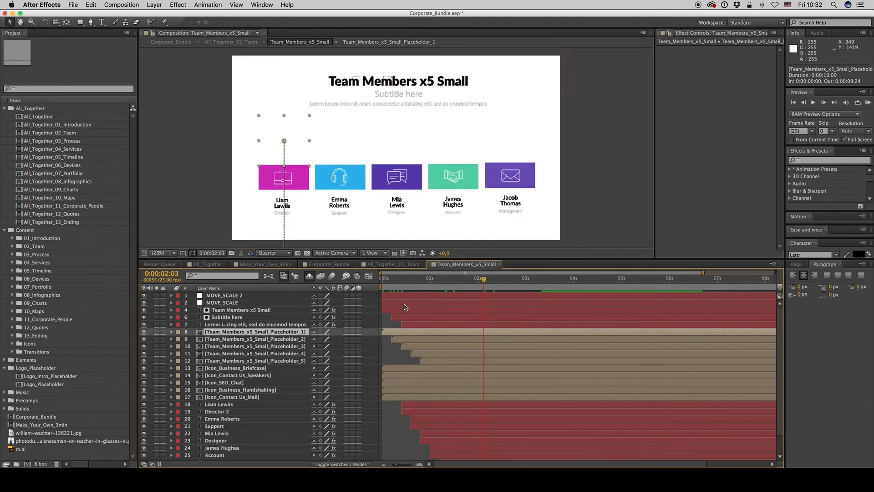
# Step: Reveal the source of the Icon_Business_Briefcase layer in the project and collapse the All_Together folder
pyautogui.click(246, 368)
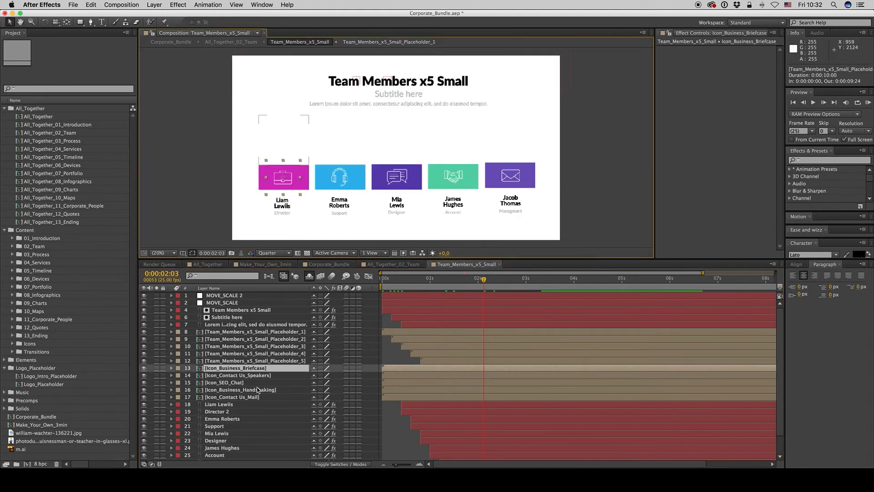
pyautogui.rightClick(437, 370)
pyautogui.click(455, 354)
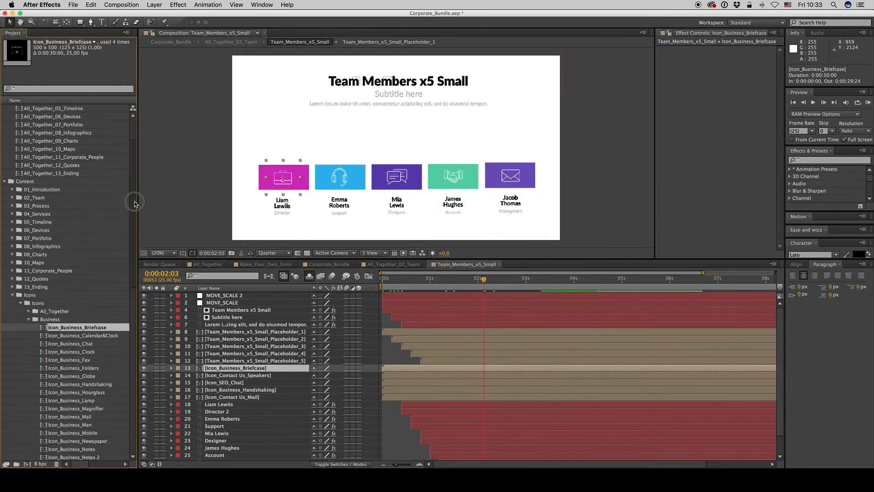
pyautogui.click(5, 109)
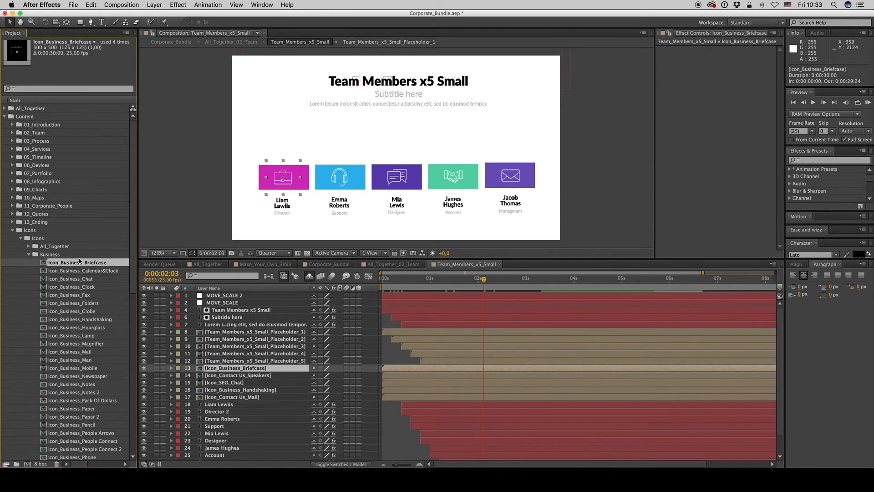
# Step: Expand the All_Together folder inside Icons, open the All_Together_Business composition, and fit it in the viewer
pyautogui.click(38, 239)
pyautogui.scroll(-3, 36, 237)
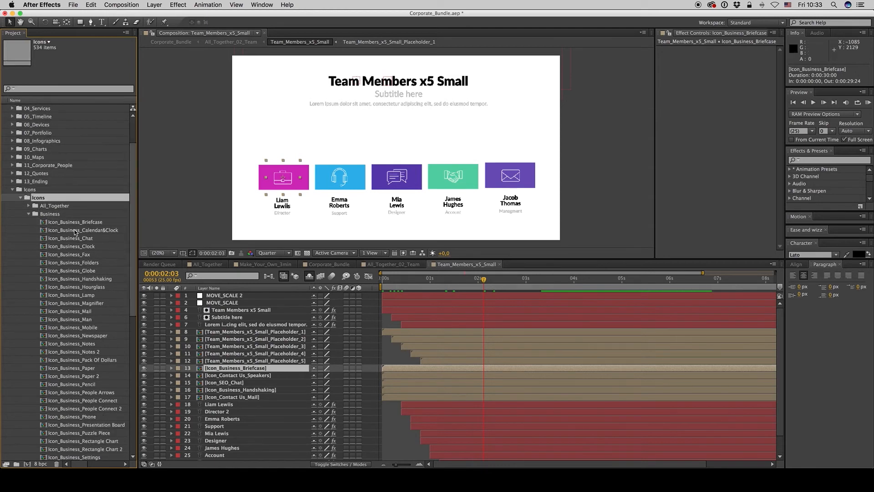
pyautogui.click(29, 207)
pyautogui.doubleClick(72, 214)
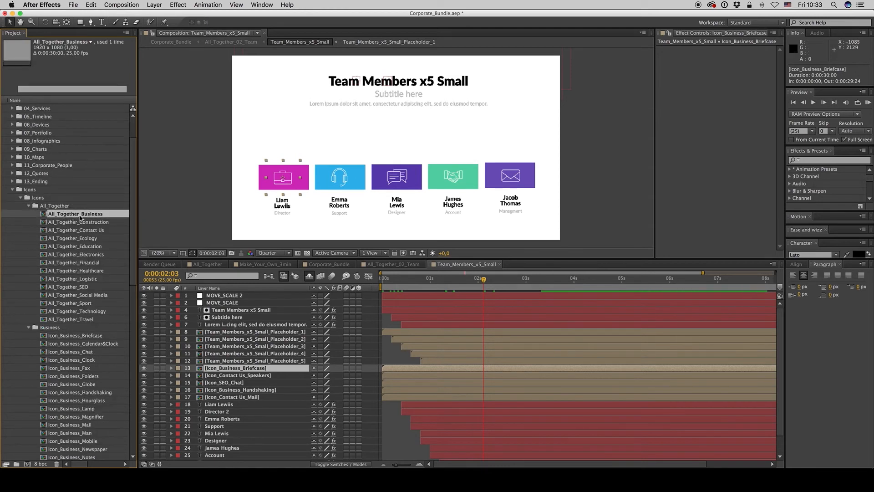
pyautogui.click(161, 253)
pyautogui.click(169, 262)
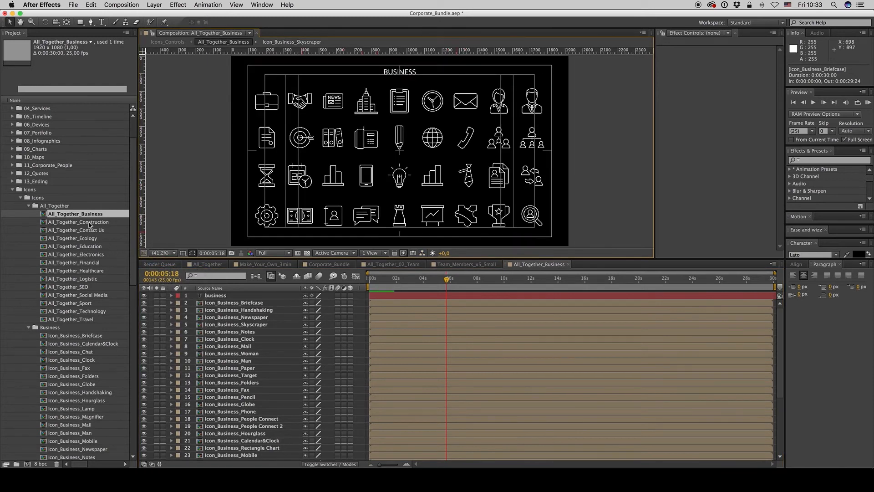
# Step: Inspect the All_Together_Construction icon composition fitted in the viewer, and close both icon overview compositions
pyautogui.doubleClick(89, 222)
pyautogui.click(161, 253)
pyautogui.click(164, 261)
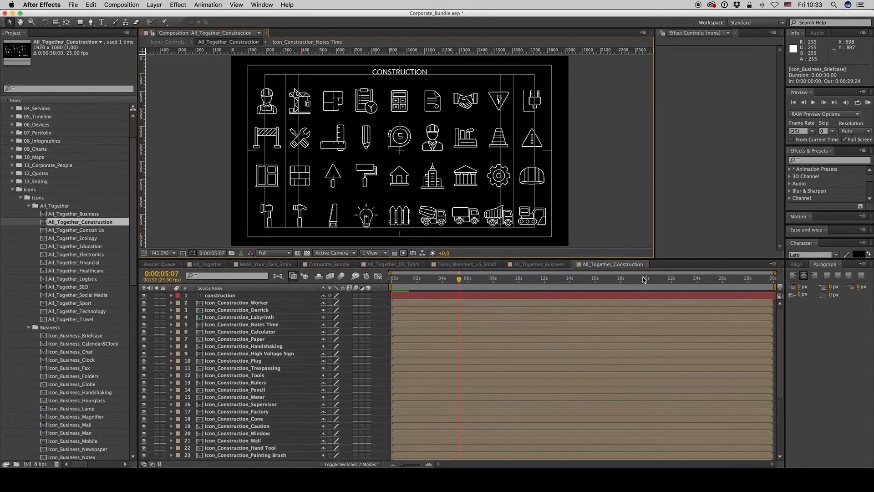
pyautogui.click(646, 264)
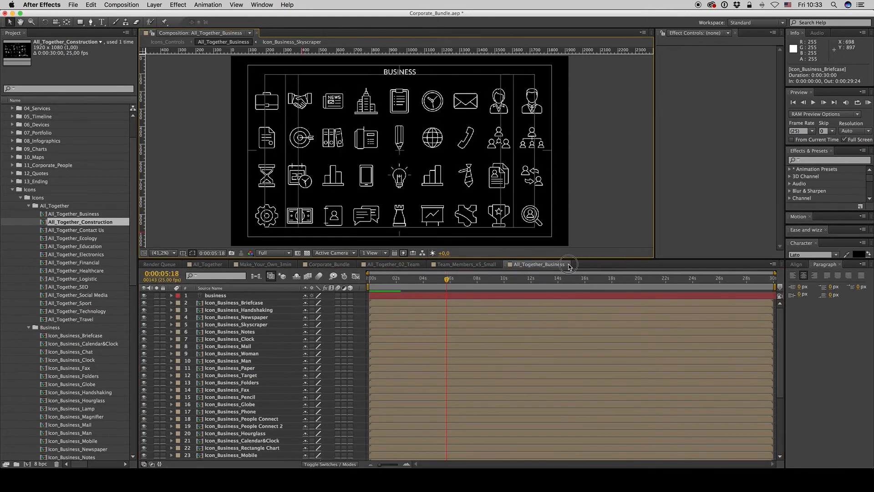
pyautogui.click(569, 264)
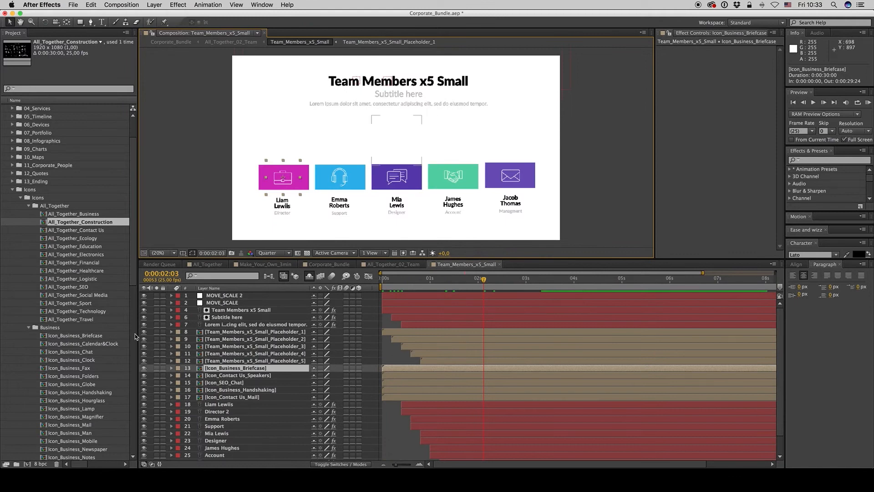
# Step: Replace the briefcase icon layer in Team_Members_x5_Small with Icon_Business_Lamp from the Business icons folder
pyautogui.scroll(-10, 83, 282)
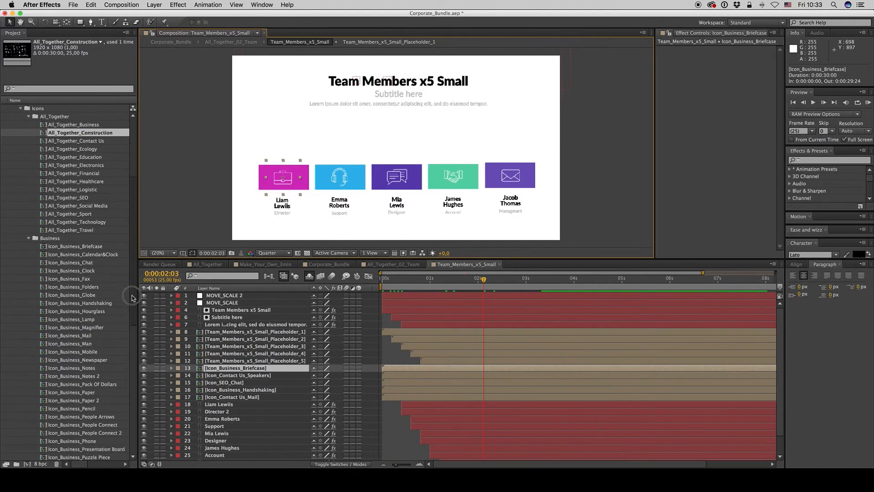
pyautogui.click(73, 255)
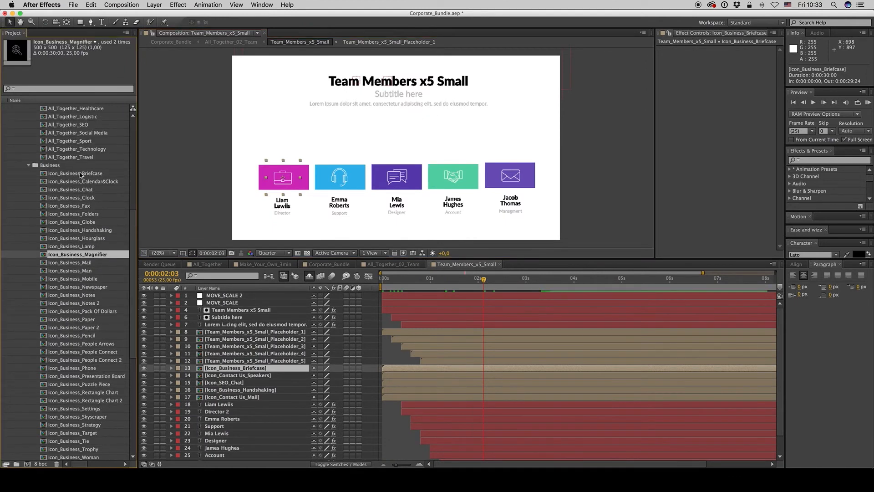
pyautogui.click(85, 175)
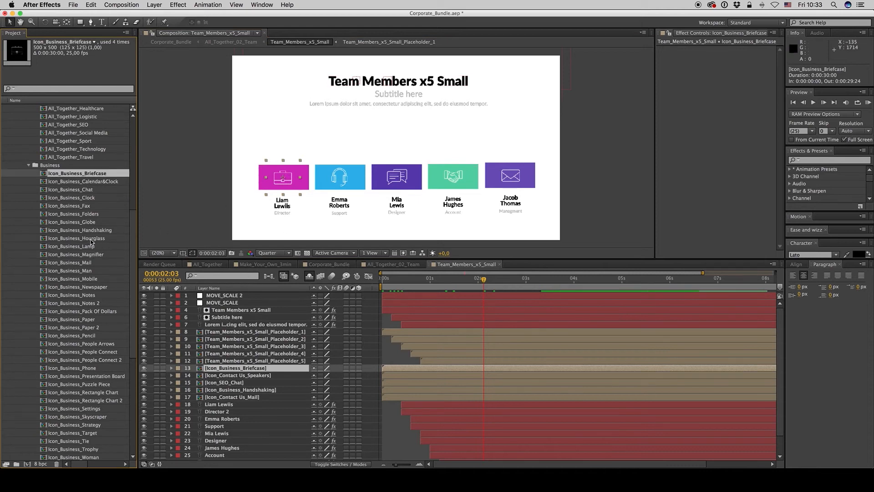
pyautogui.click(85, 247)
pyautogui.moveTo(78, 248); pyautogui.dragTo(255, 383)
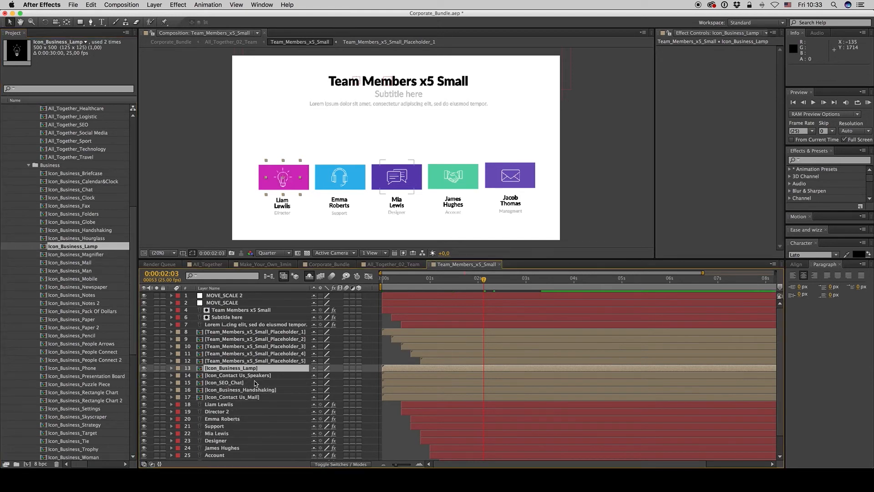
# Step: Replace the Icon_Contact Us_Speakers layer with Icon_Business_Notes and the Icon_Contact Us_Mail layer with Icon_Business_Skyscraper
pyautogui.click(250, 376)
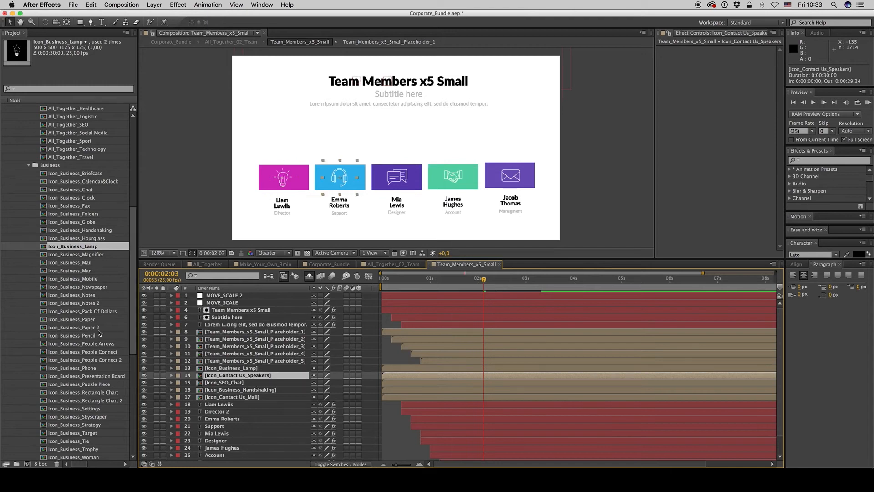
pyautogui.moveTo(82, 296); pyautogui.dragTo(230, 384)
pyautogui.click(228, 385)
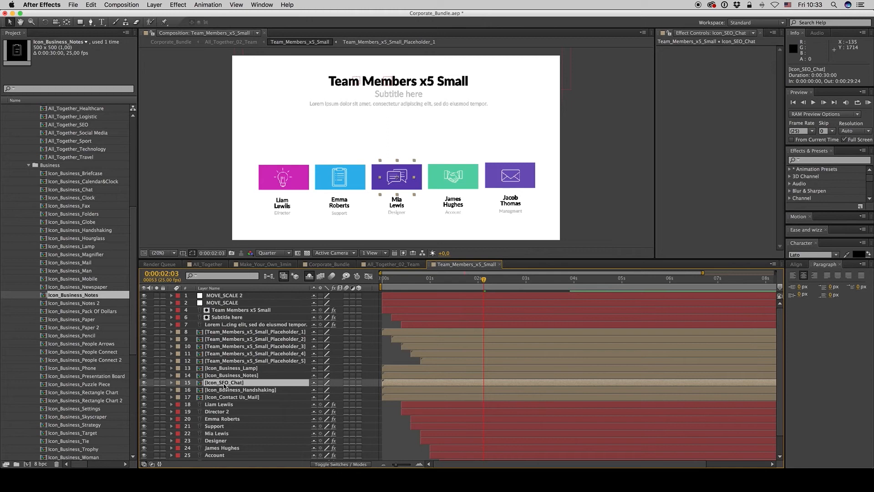
pyautogui.click(249, 391)
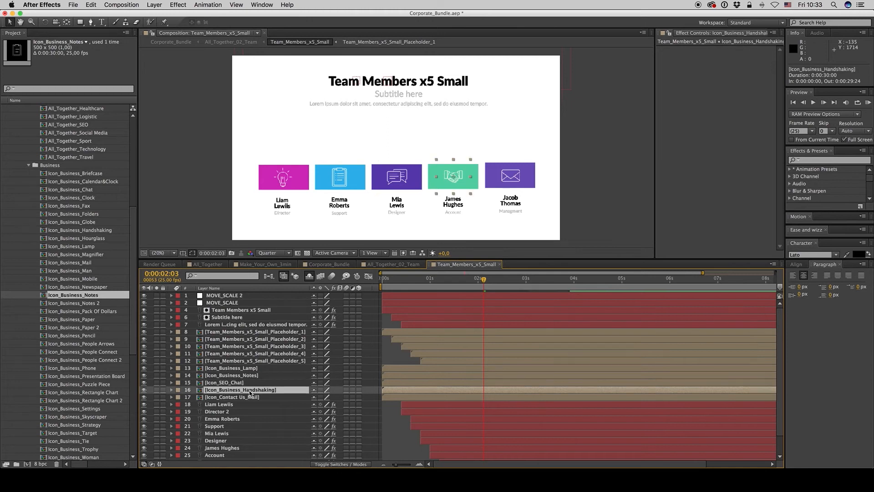
pyautogui.click(244, 397)
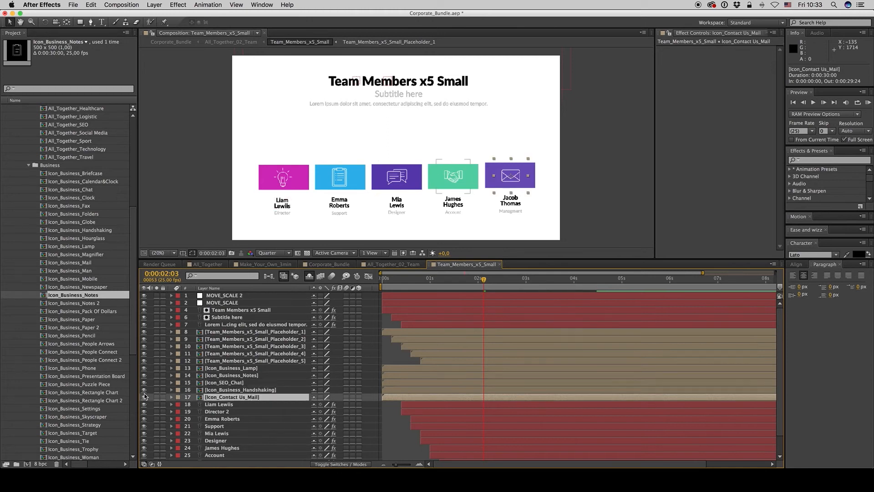
pyautogui.moveTo(79, 417); pyautogui.dragTo(240, 403)
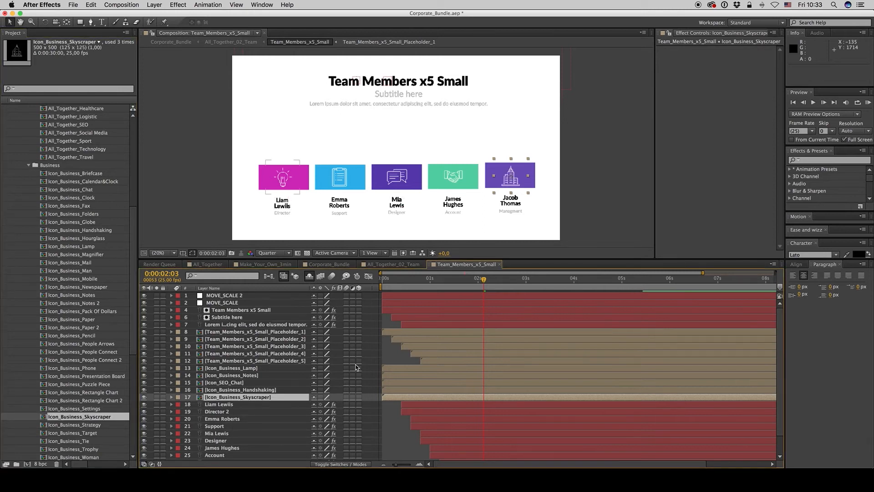
# Step: Inspect the replaced lamp icon at 100% magnification and Full resolution
pyautogui.click(159, 253)
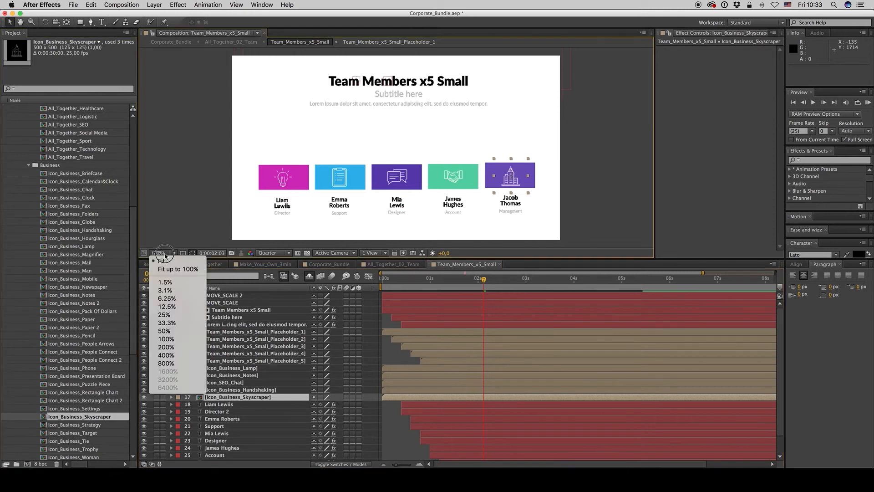
pyautogui.click(166, 339)
pyautogui.scroll(-5, 238, 204)
pyautogui.hscroll(-5, 238, 203)
pyautogui.click(275, 257)
pyautogui.click(276, 271)
pyautogui.moveTo(219, 212); pyautogui.dragTo(478, 179)
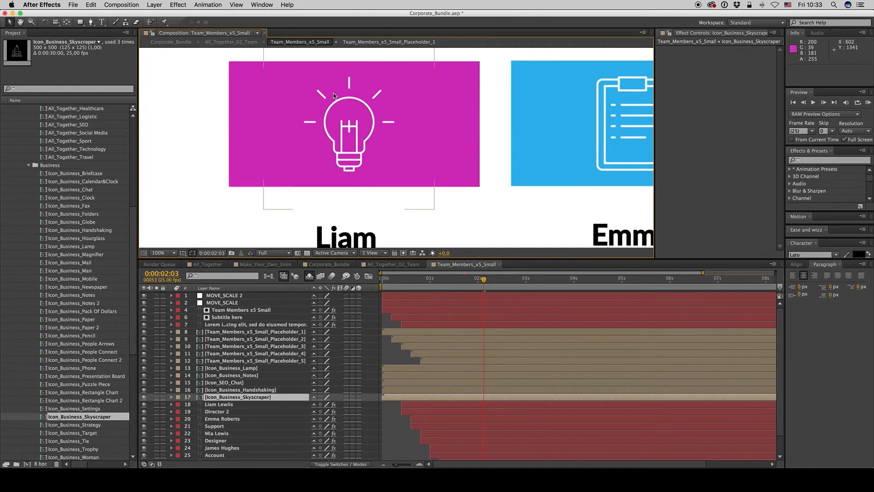
# Step: Select the Icon_Business_Lamp layer and fit the whole composition in the viewer
pyautogui.click(422, 367)
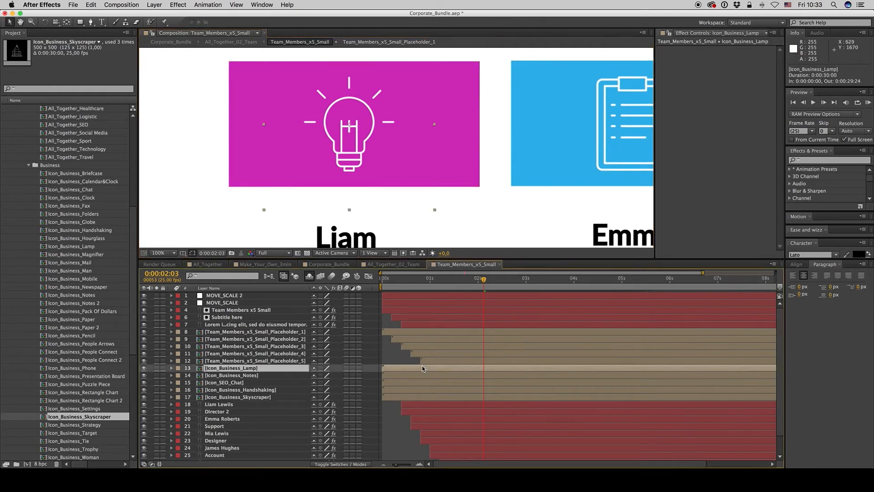
pyautogui.click(160, 253)
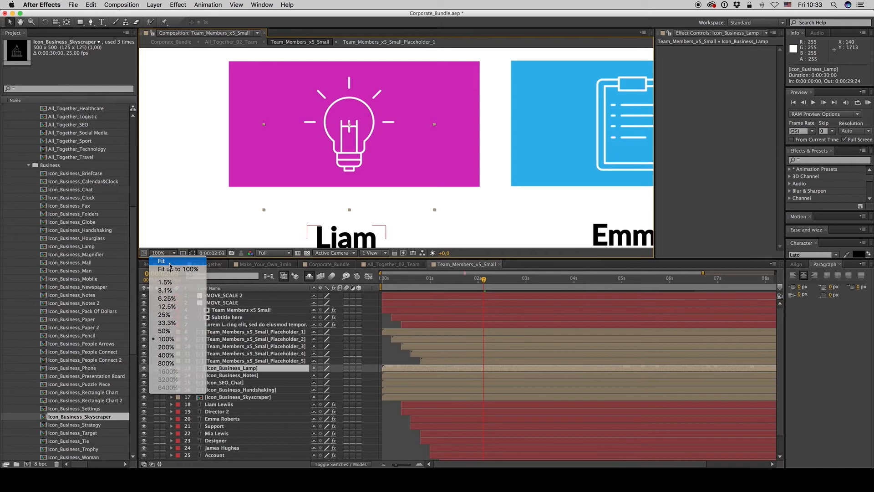
pyautogui.click(170, 266)
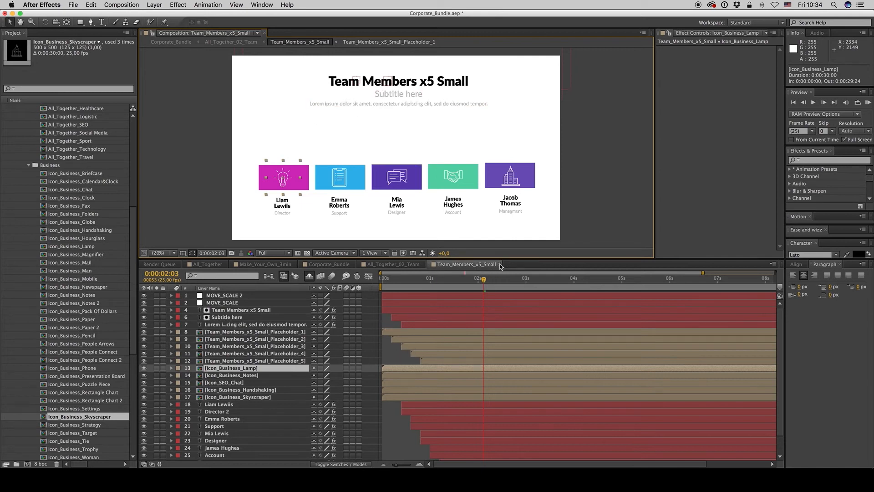
# Step: Close Team_Members_x5_Small and All_Together_02_Team, and preview the All_Together_05_Timeline section of Corporate_Bundle at about 47 seconds
pyautogui.click(501, 265)
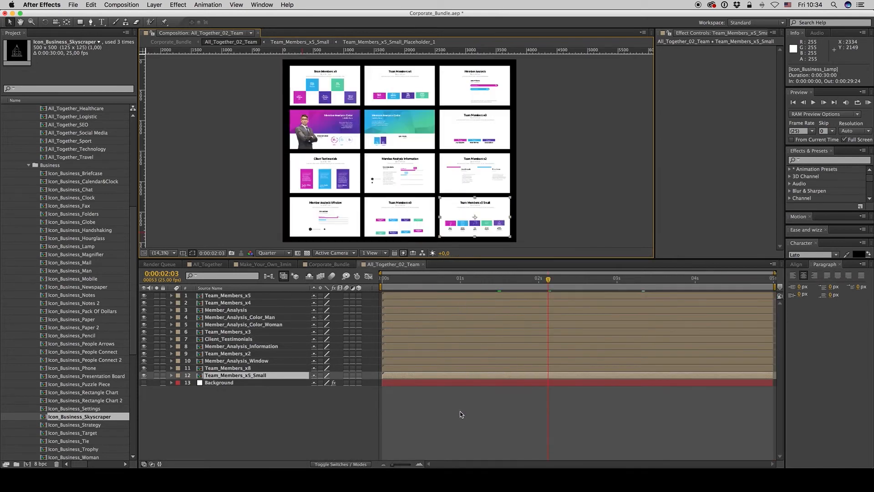
pyautogui.click(423, 264)
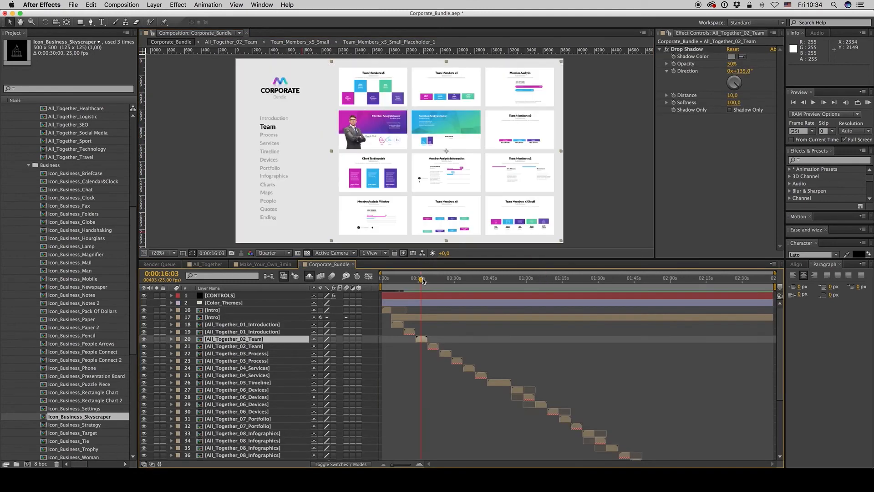
pyautogui.click(502, 278)
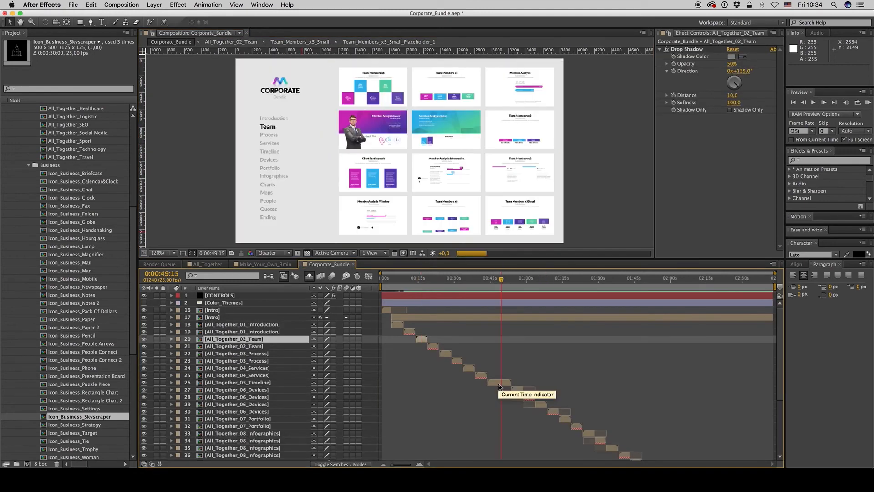
pyautogui.click(499, 383)
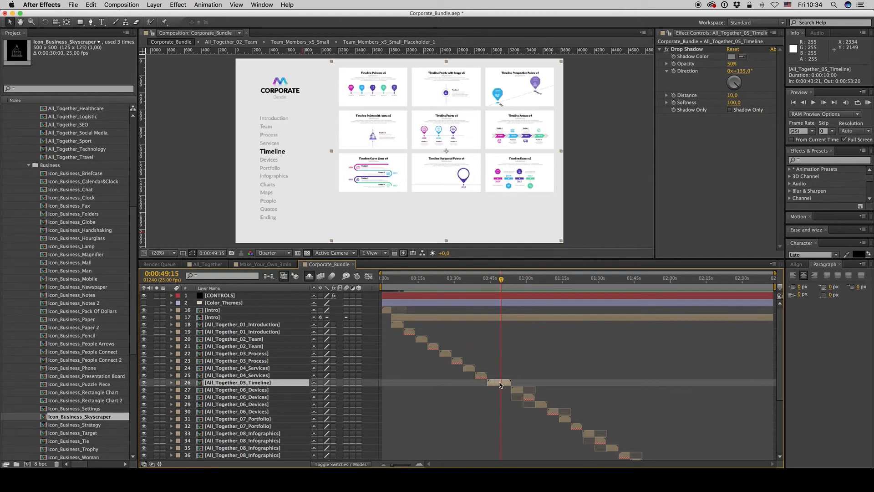
pyautogui.moveTo(503, 285); pyautogui.dragTo(497, 286)
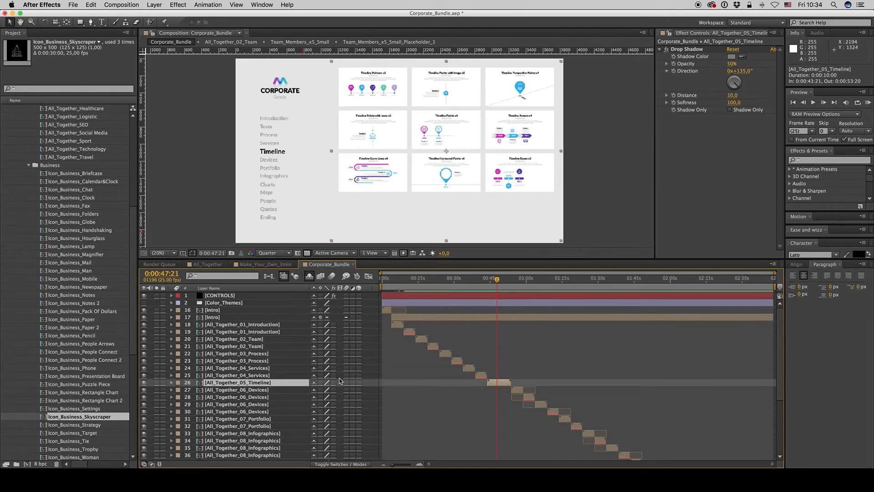
# Step: Open the All_Together_06_Devices composition and show its frame at 0:00:02:17
pyautogui.click(260, 391)
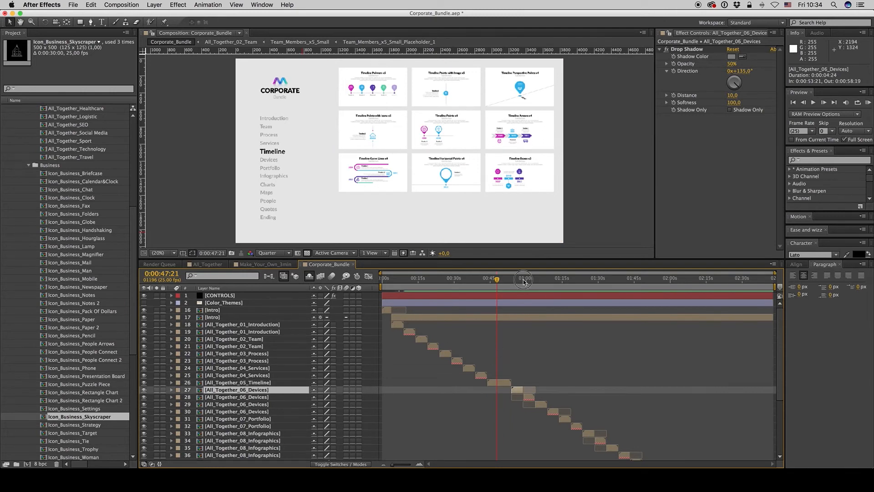
pyautogui.doubleClick(518, 391)
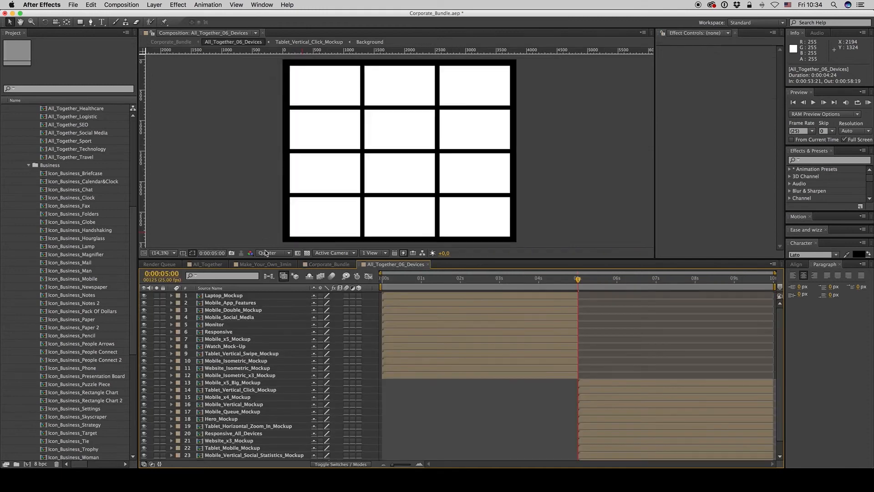
pyautogui.click(487, 286)
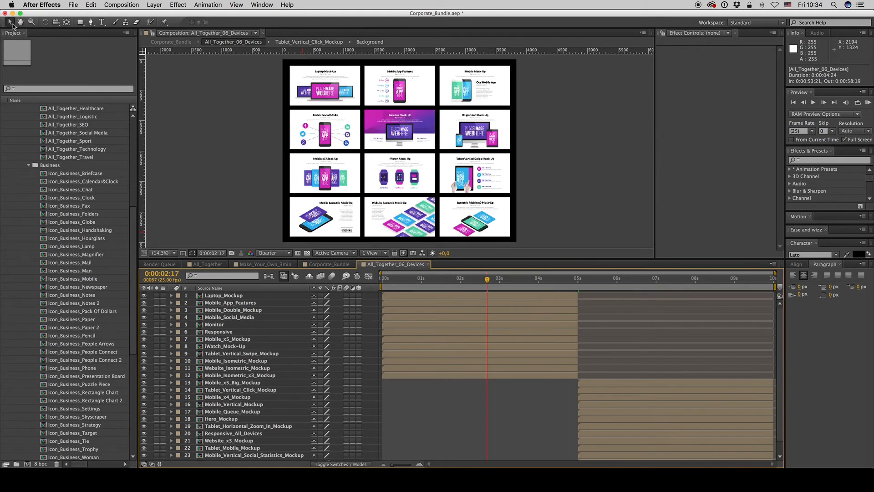
# Step: Open the Tablet_Vertical_Swipe_Mockup composition, select its Tablet_Vertical_Swipe_Right_Double layer, and preview the swipe animation up to about 6 seconds
pyautogui.click(473, 176)
pyautogui.click(463, 175)
pyautogui.doubleClick(463, 175)
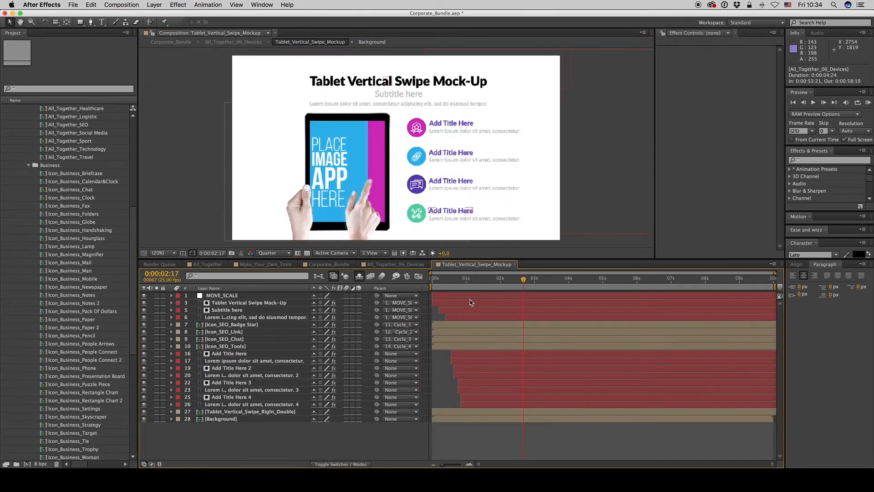
pyautogui.click(265, 411)
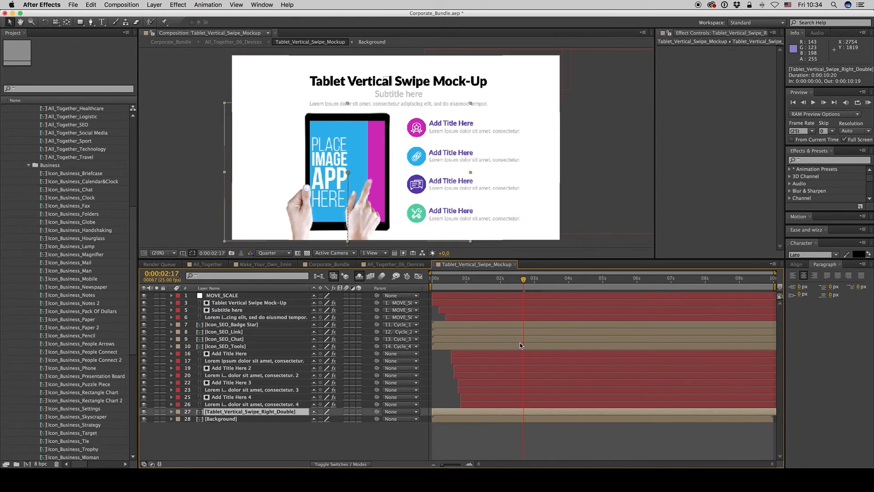
pyautogui.moveTo(529, 284); pyautogui.dragTo(579, 285)
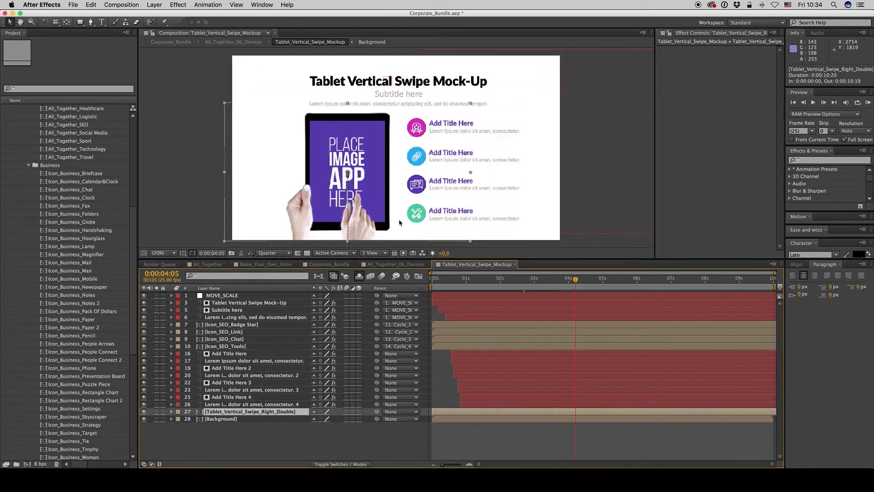
pyautogui.moveTo(524, 280); pyautogui.dragTo(661, 280)
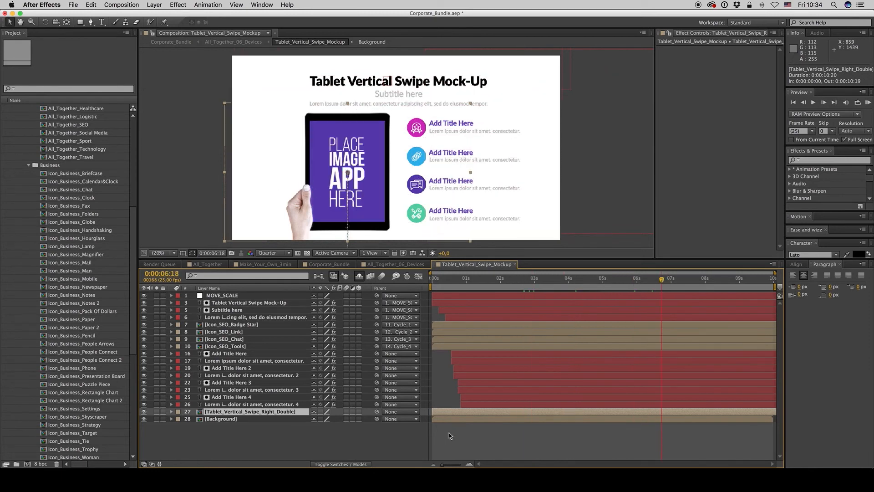
# Step: Open Tablet_Vertical_Swipe_Right_Double, show its frame at 0:00:01:19, and open its first placeholder composition
pyautogui.doubleClick(459, 411)
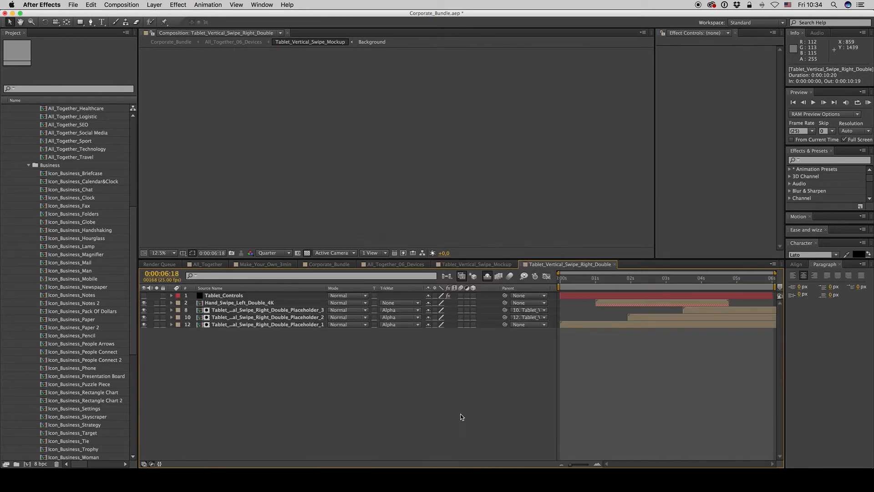
pyautogui.click(273, 324)
pyautogui.click(623, 283)
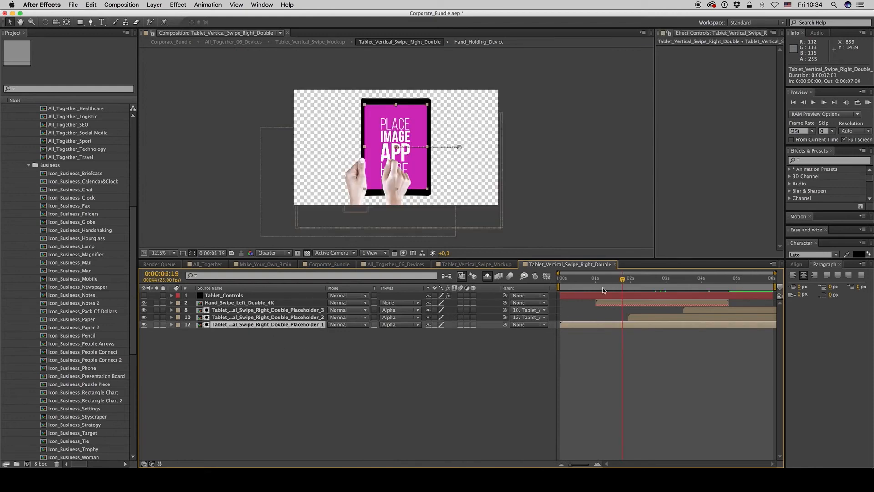
pyautogui.doubleClick(277, 324)
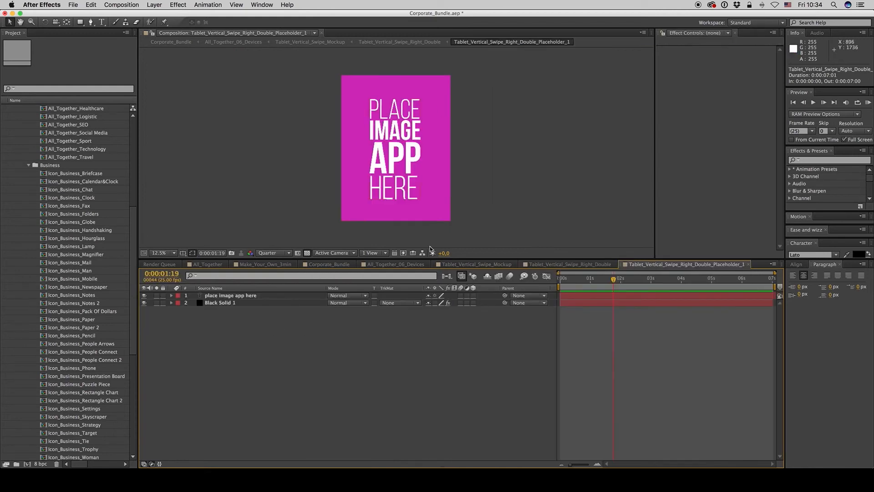
# Step: Check the width and height settings of Tablet_Vertical_Swipe_Right_Double_Placeholder_1 without changing them, and close that composition
pyautogui.click(122, 4)
pyautogui.click(130, 27)
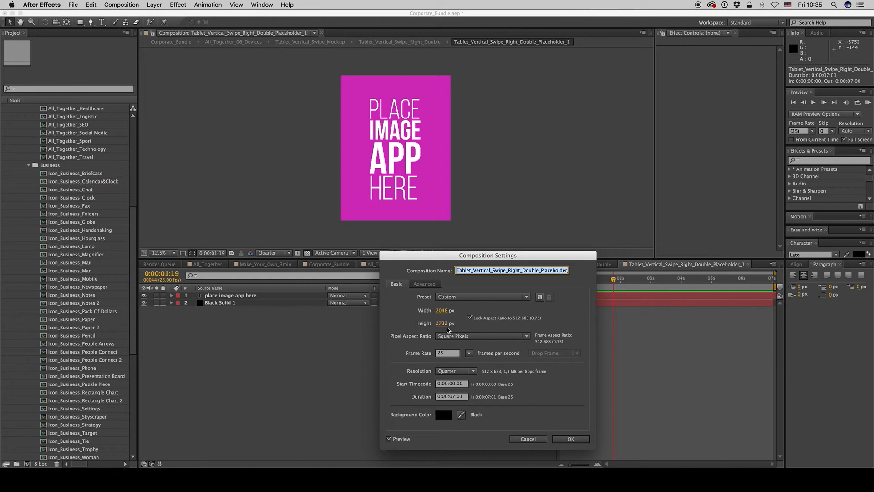
pyautogui.click(528, 439)
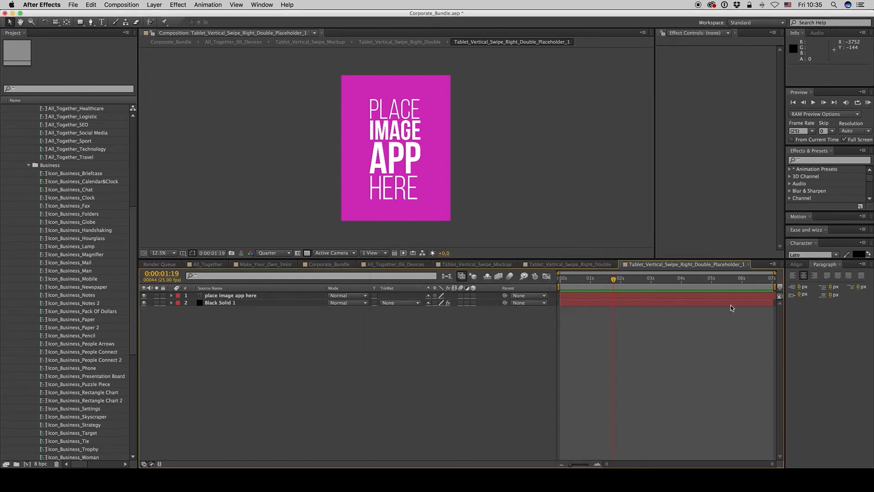
pyautogui.click(749, 264)
# Step: Show Tablet_Vertical_Swipe_Right_Double at 0:00:02:23, inspect its second placeholder composition, and close that placeholder
pyautogui.click(651, 283)
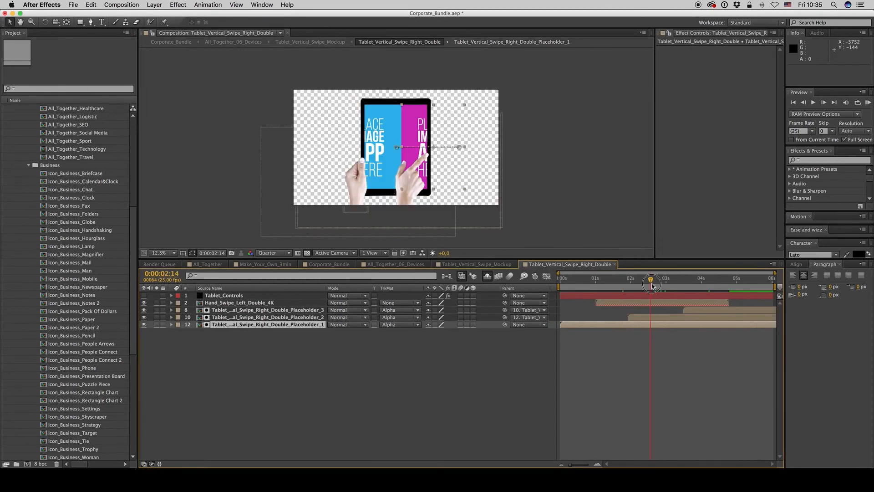
pyautogui.moveTo(652, 285); pyautogui.dragTo(664, 285)
pyautogui.click(632, 318)
pyautogui.doubleClick(283, 318)
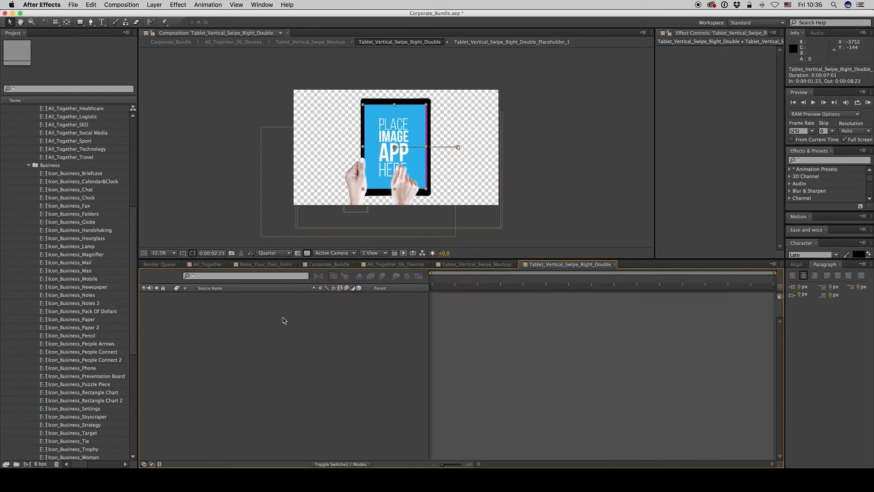
pyautogui.click(748, 265)
pyautogui.click(701, 310)
pyautogui.doubleClick(670, 318)
pyautogui.click(172, 302)
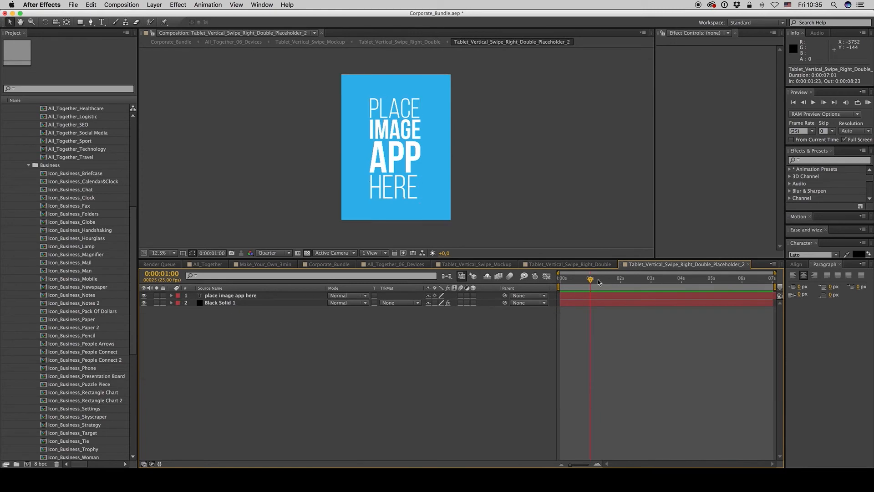
pyautogui.click(749, 264)
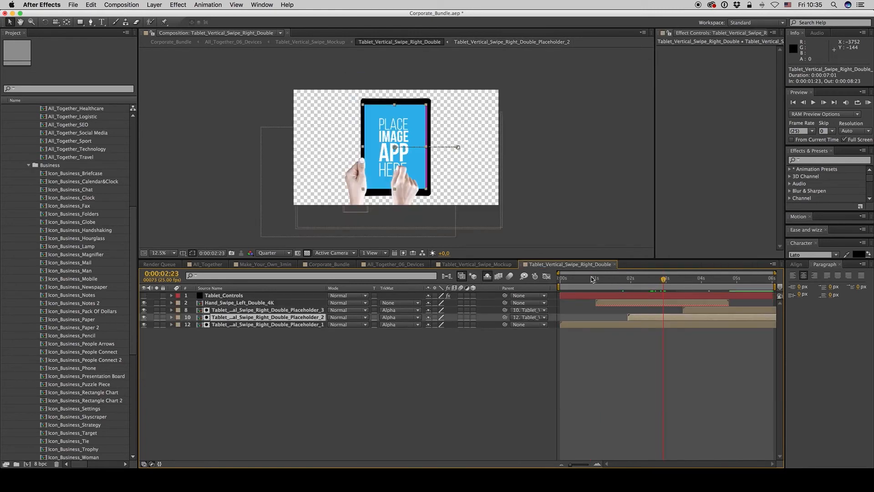
# Step: Hide the Parent and Mode columns in the Tablet_Vertical_Swipe_Right_Double timeline, and close that composition
pyautogui.rightClick(534, 288)
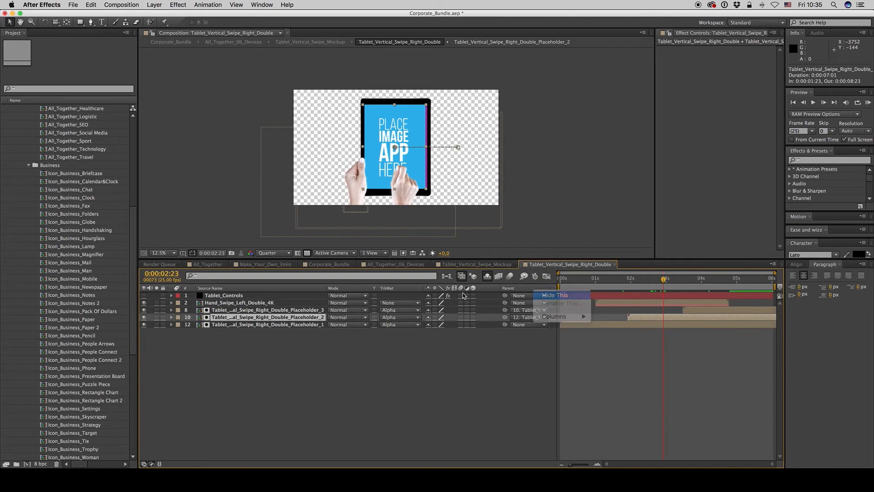
pyautogui.rightClick(398, 288)
pyautogui.click(408, 294)
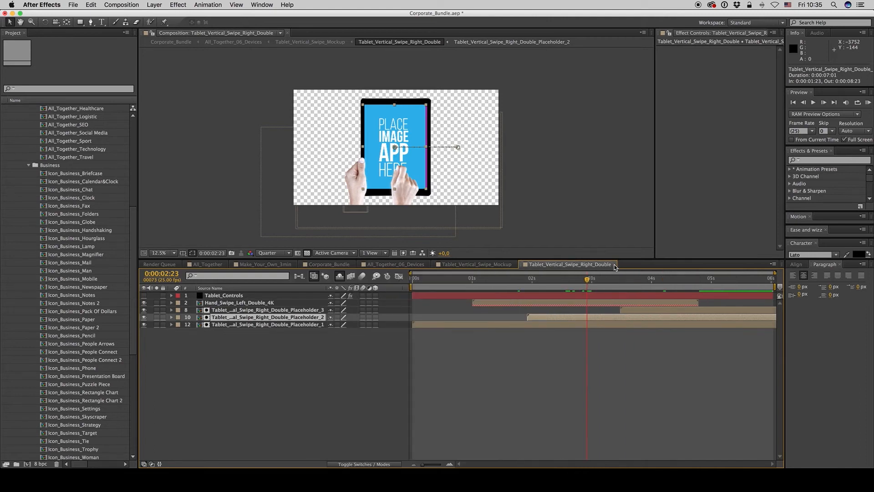
pyautogui.click(615, 264)
# Step: Select the Tablet_Vertical_Swipe_Right_Double layer in Tablet_Vertical_Swipe_Mockup, and collapse the expanded icon folders and the Content folder in the project
pyautogui.click(245, 431)
pyautogui.click(249, 412)
pyautogui.click(29, 165)
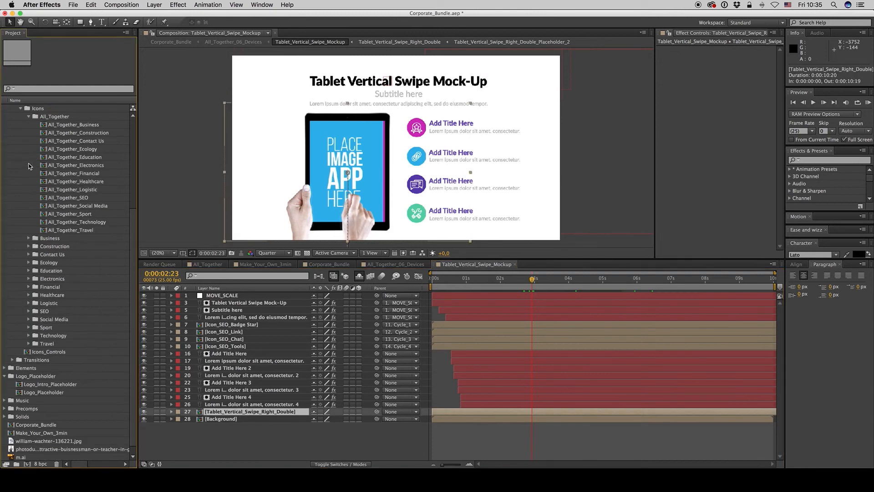
pyautogui.click(30, 116)
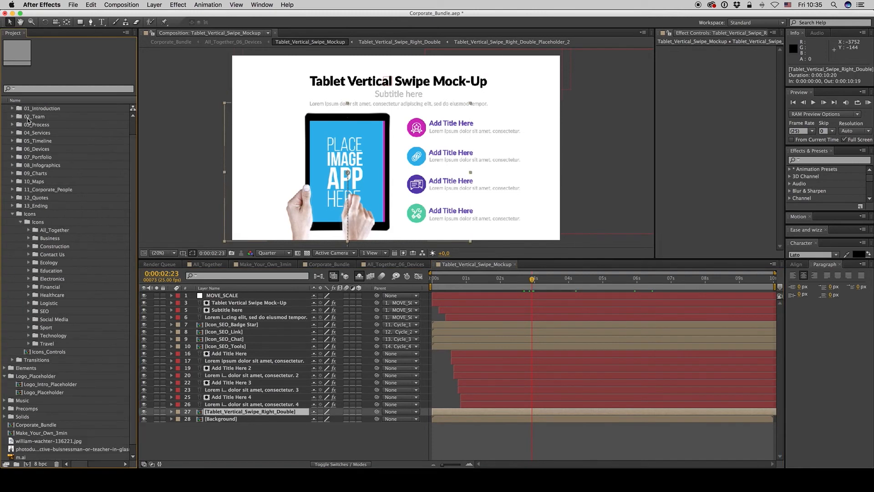
pyautogui.click(13, 215)
pyautogui.click(4, 117)
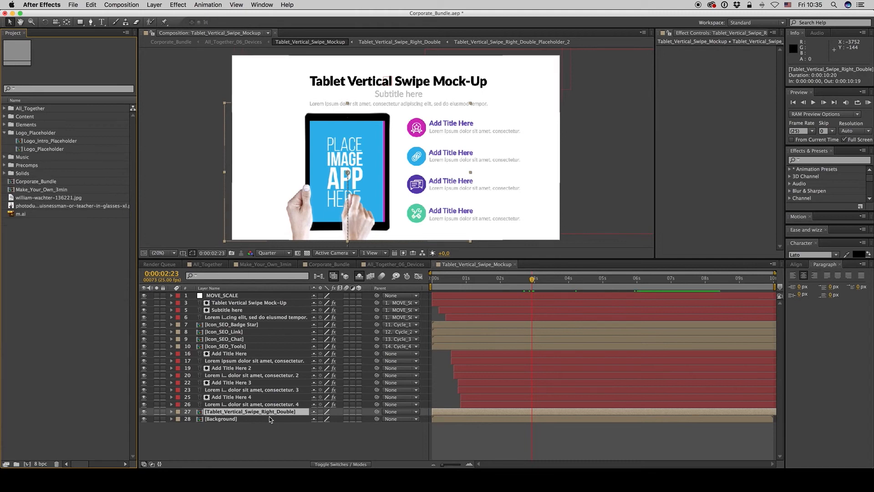
# Step: Reveal the source of the Tablet_Vertical_Swipe_Right_Double layer in the project, and widen the project area
pyautogui.rightClick(273, 414)
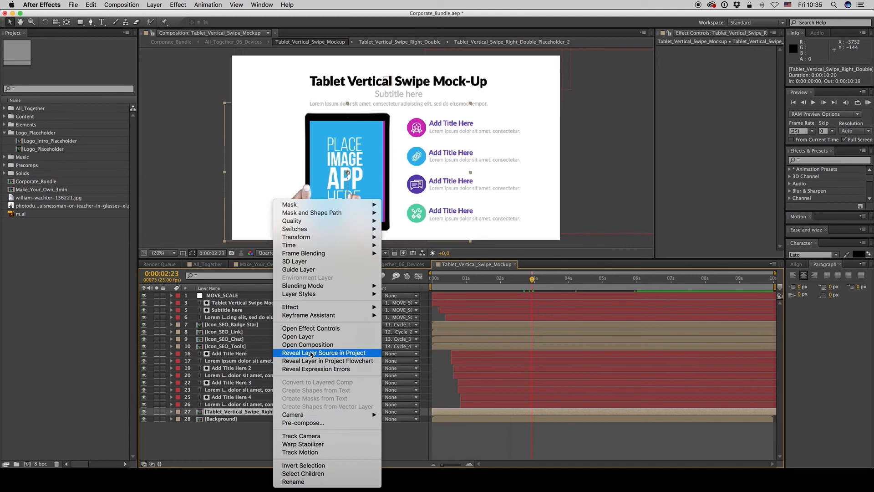
pyautogui.click(311, 354)
pyautogui.moveTo(138, 275); pyautogui.dragTo(178, 276)
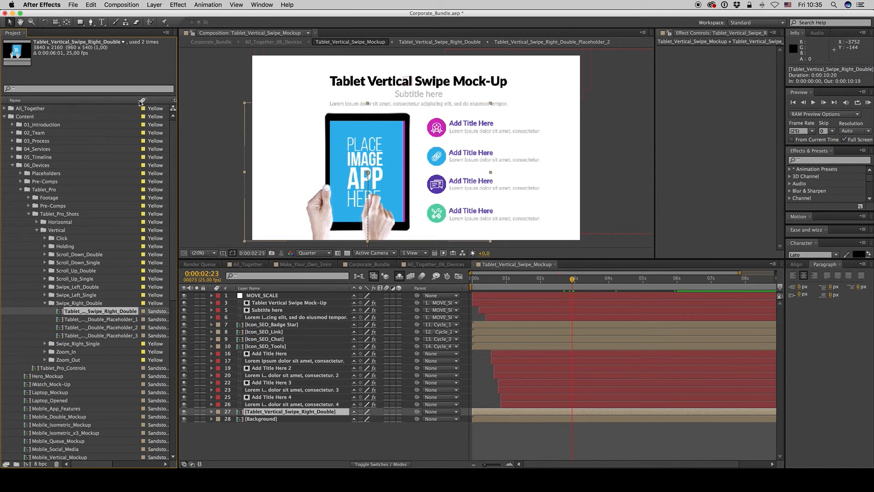
# Step: Browse the vertical tablet shots, collapsing Swipe_Right_Double and expanding the Scroll_Up_Single folder
pyautogui.click(45, 303)
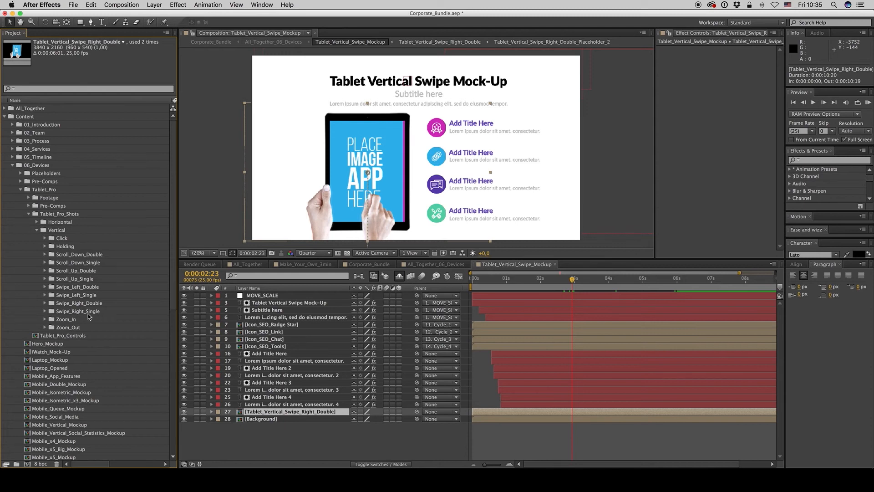
pyautogui.click(44, 271)
pyautogui.click(45, 271)
pyautogui.click(45, 278)
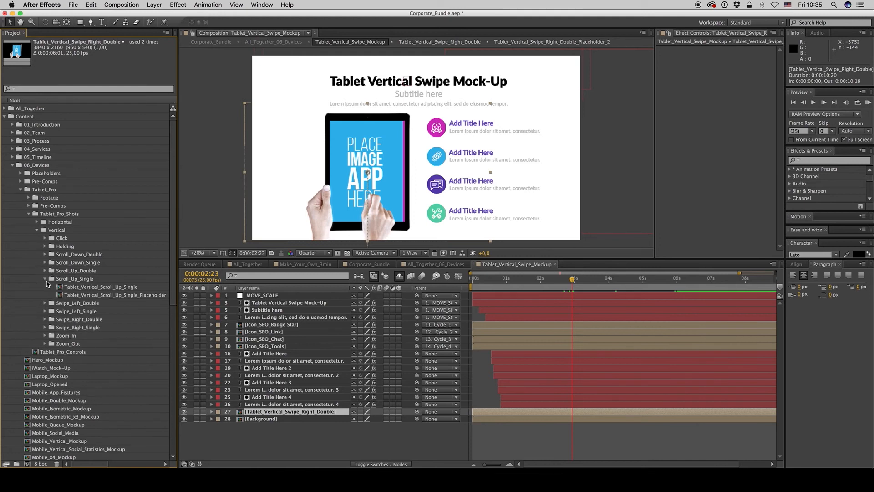
# Step: Replace the Tablet_Vertical_Swipe_Right_Double layer with Tablet_Vertical_Scroll_Up_Single, and show the frame at 0:00:02:24
pyautogui.click(97, 289)
pyautogui.moveTo(110, 288); pyautogui.dragTo(279, 420)
pyautogui.moveTo(573, 280); pyautogui.dragTo(582, 281)
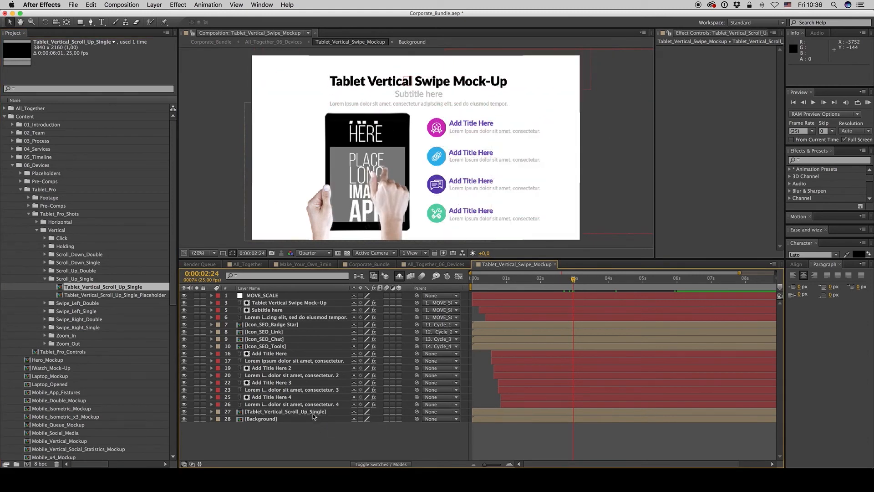
# Step: Open Tablet_Vertical_Scroll_Up_Single, select its Tablet_Controls layer, and fit the composition in an enlarged preview area
pyautogui.doubleClick(312, 411)
pyautogui.click(672, 296)
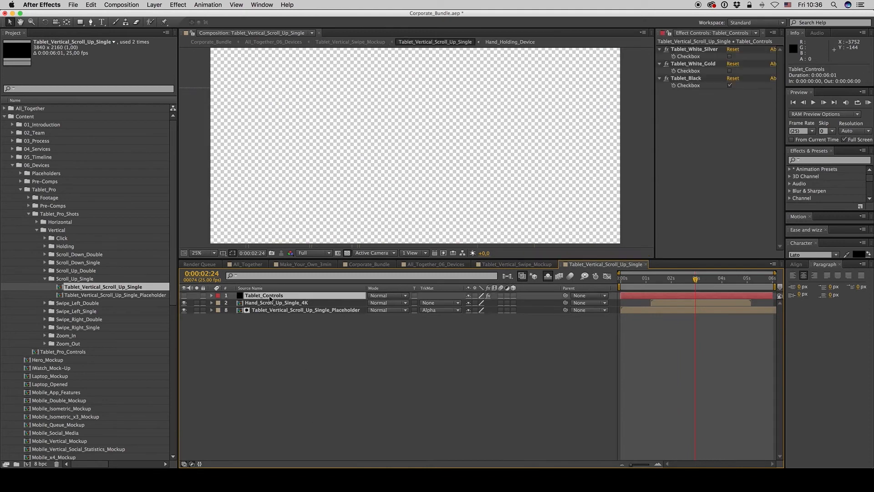
pyautogui.click(199, 253)
pyautogui.click(206, 255)
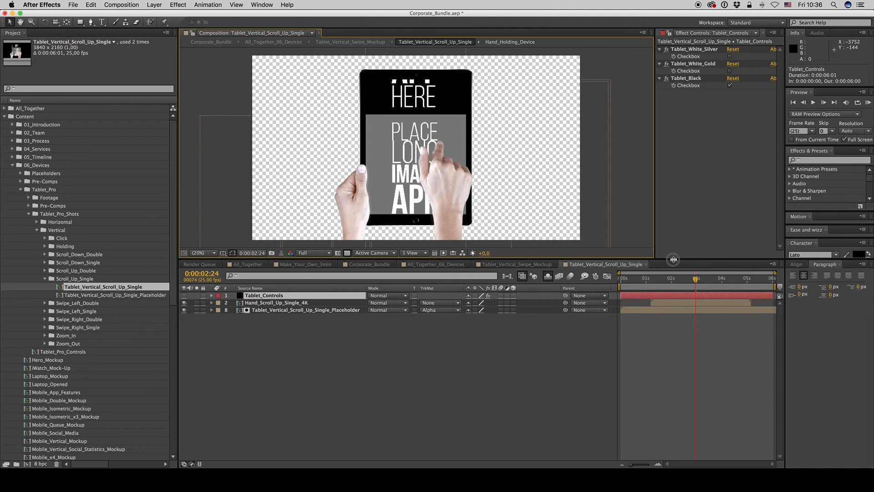
pyautogui.moveTo(674, 263); pyautogui.dragTo(675, 276)
# Step: Turn off Tablet_Black and try the Tablet_White_Silver and Tablet_White_Gold options one after the other
pyautogui.click(730, 86)
pyautogui.click(730, 56)
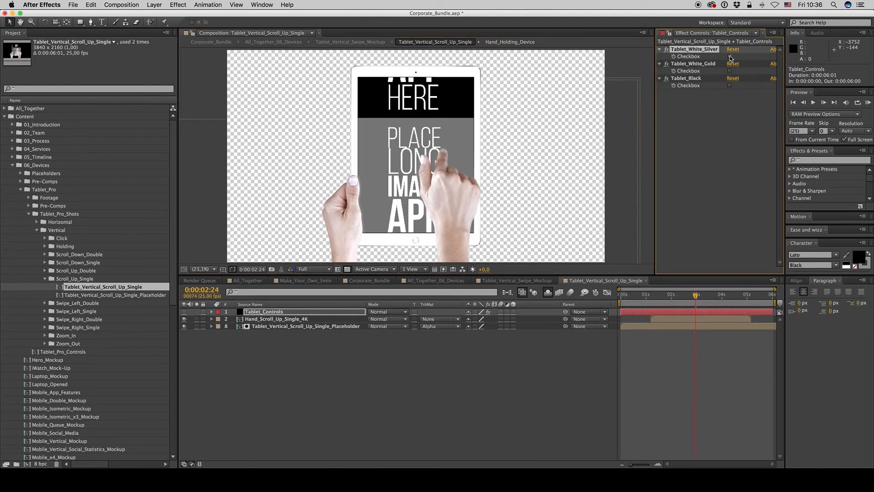
pyautogui.click(730, 57)
pyautogui.click(730, 72)
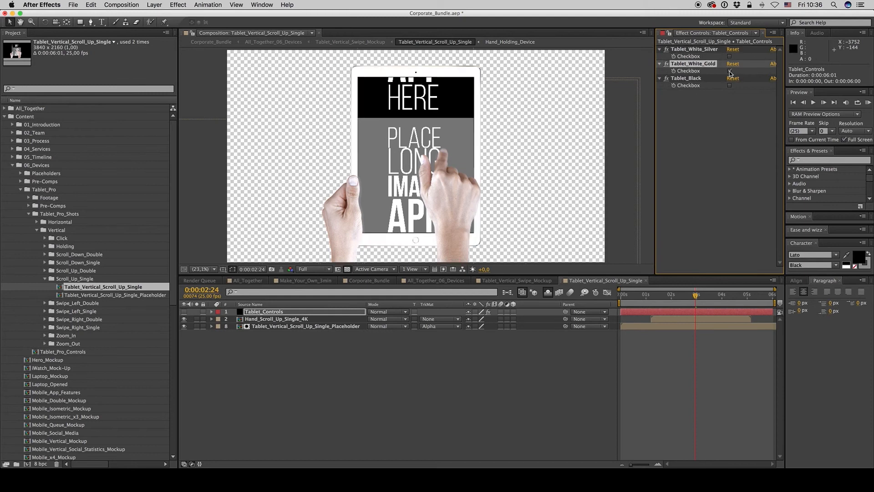
# Step: Switch the tablet from Tablet_White_Gold to Tablet_White_Silver, and view it in Tablet_Vertical_Swipe_Mockup before returning to Tablet_Vertical_Scroll_Up_Single
pyautogui.click(730, 71)
pyautogui.click(729, 57)
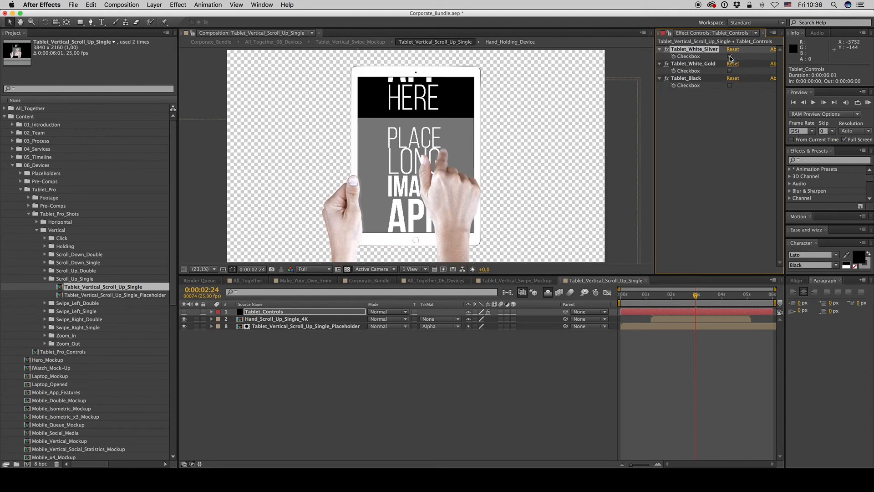
pyautogui.click(550, 279)
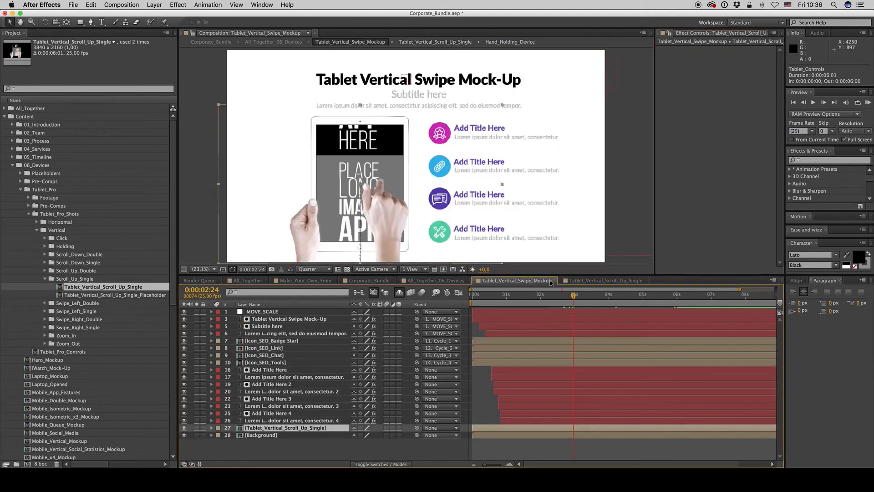
pyautogui.click(594, 281)
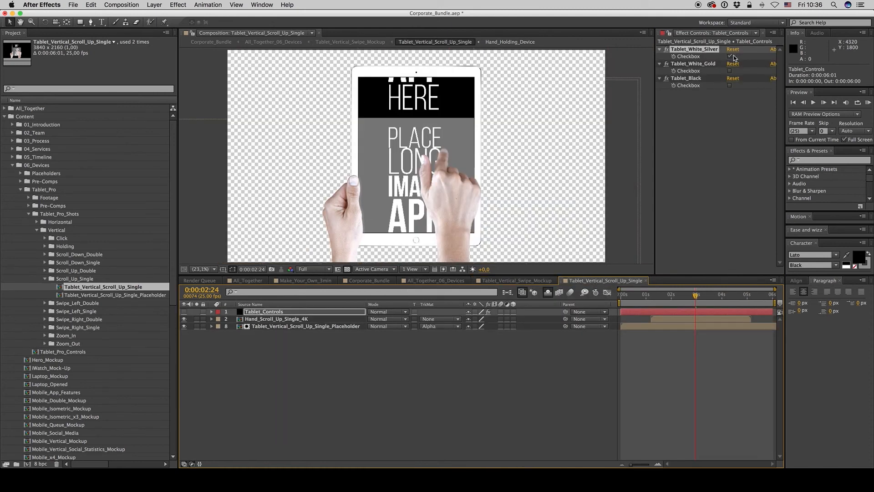
# Step: Open Tablet_Vertical_Scroll_Up_Single_Placeholder and fit the whole long image composition in the view
pyautogui.click(316, 327)
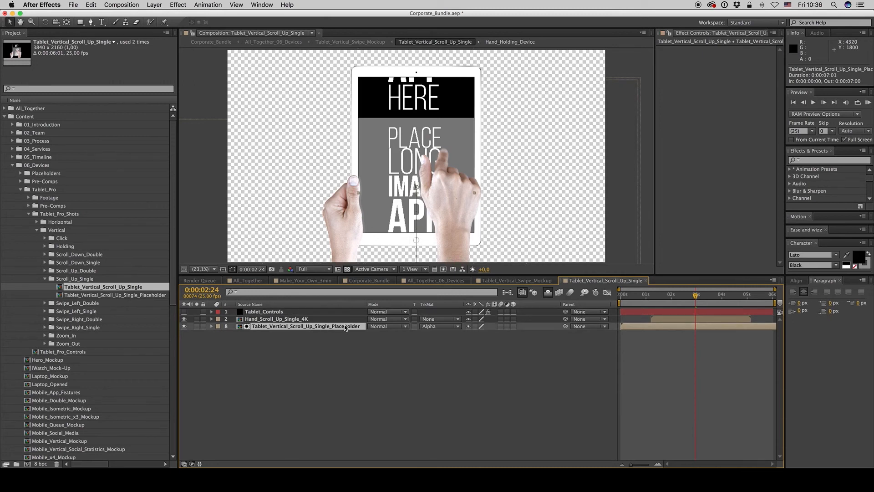
pyautogui.doubleClick(331, 326)
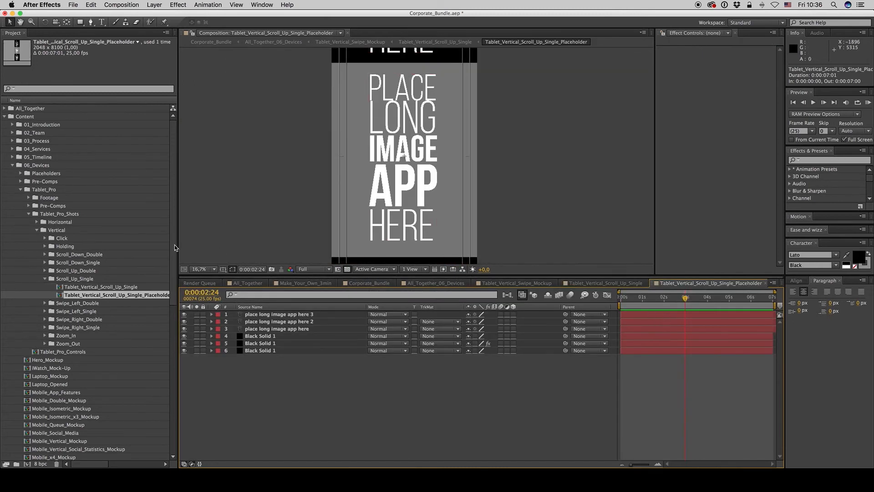
pyautogui.click(206, 272)
pyautogui.click(203, 276)
pyautogui.click(223, 269)
pyautogui.click(226, 277)
# Step: Select the "place long image app here 3" layer, and hide the Parent column of the placeholder timeline
pyautogui.click(336, 404)
pyautogui.click(279, 315)
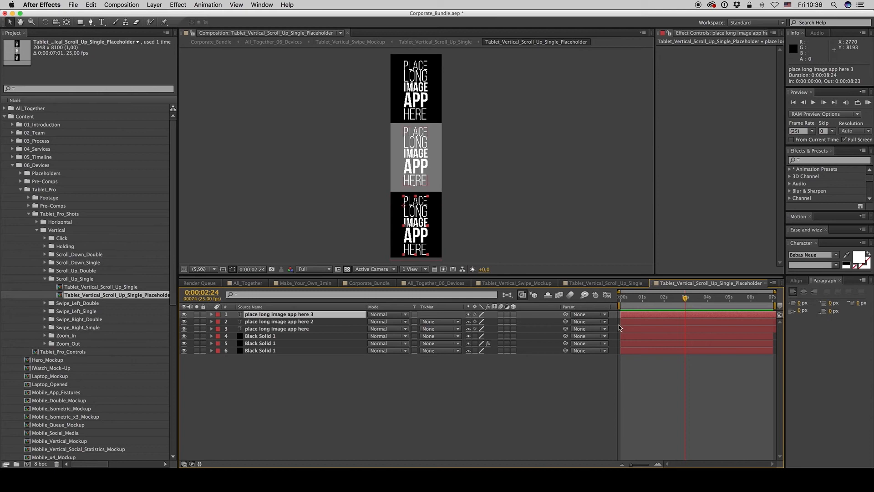
pyautogui.rightClick(587, 309)
pyautogui.rightClick(454, 308)
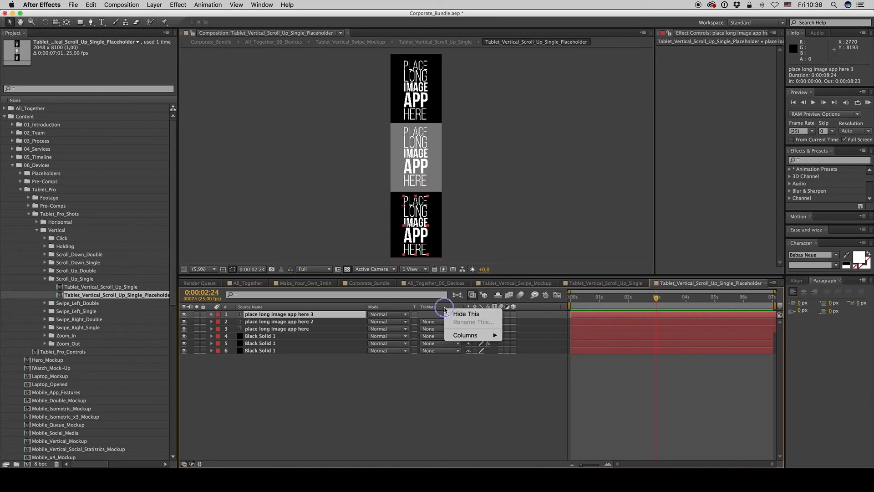
# Step: Preview the scroll animation in Tablet_Vertical_Scroll_Up_Single, stop at 0:00:02:12, and close its placeholder composition
pyautogui.click(602, 284)
pyautogui.moveTo(650, 299); pyautogui.dragTo(691, 302)
pyautogui.press('space')
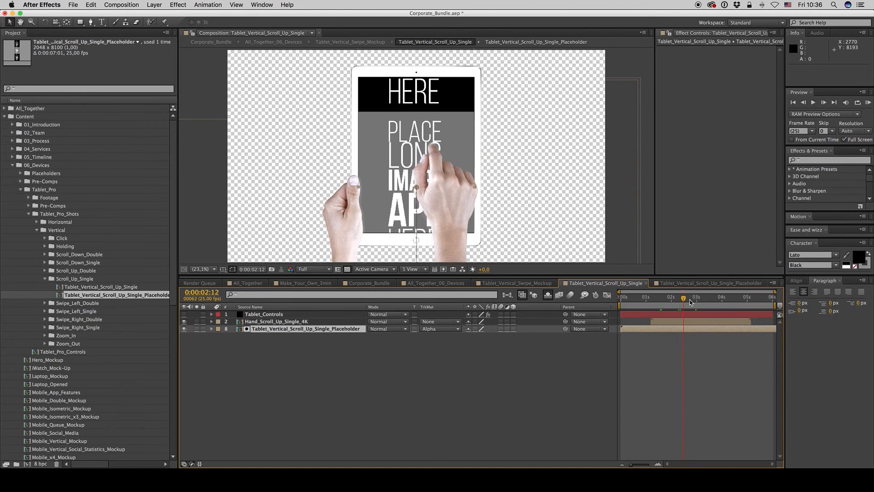
pyautogui.click(710, 283)
pyautogui.click(766, 283)
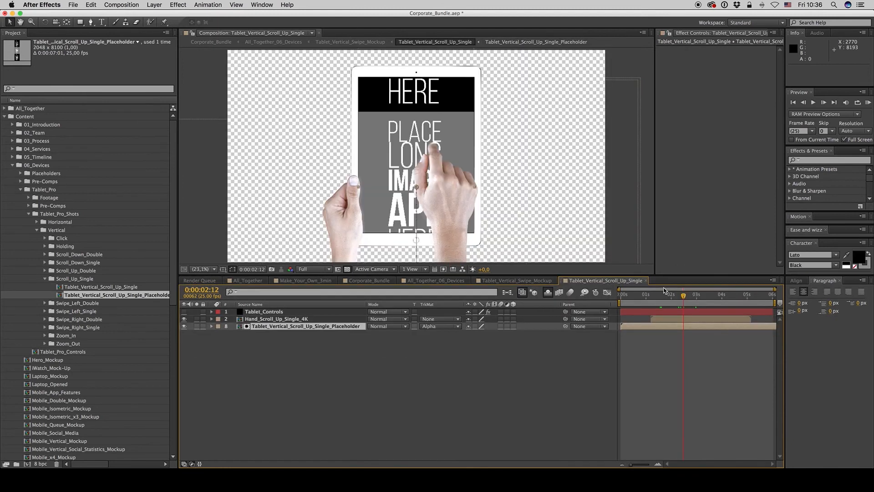
# Step: Turn off Tablet_White_Silver and turn on Tablet_Black in Tablet_Controls, and close Tablet_Vertical_Scroll_Up_Single
pyautogui.click(660, 312)
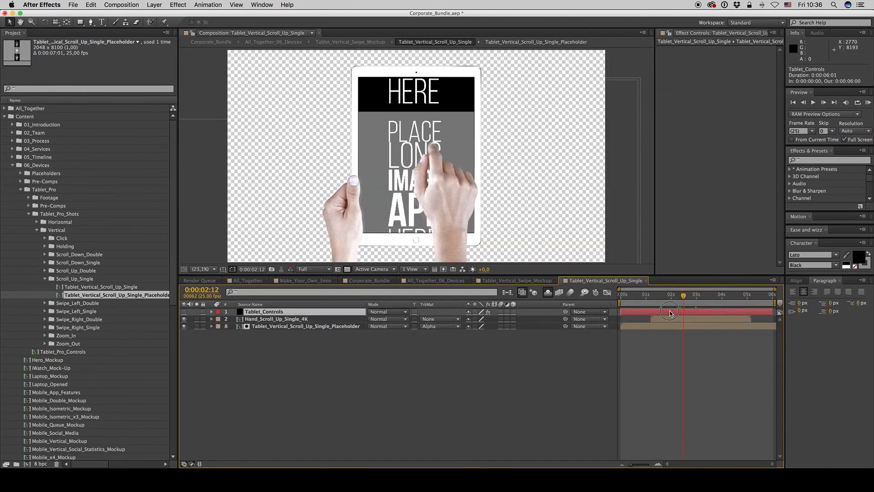
pyautogui.click(729, 56)
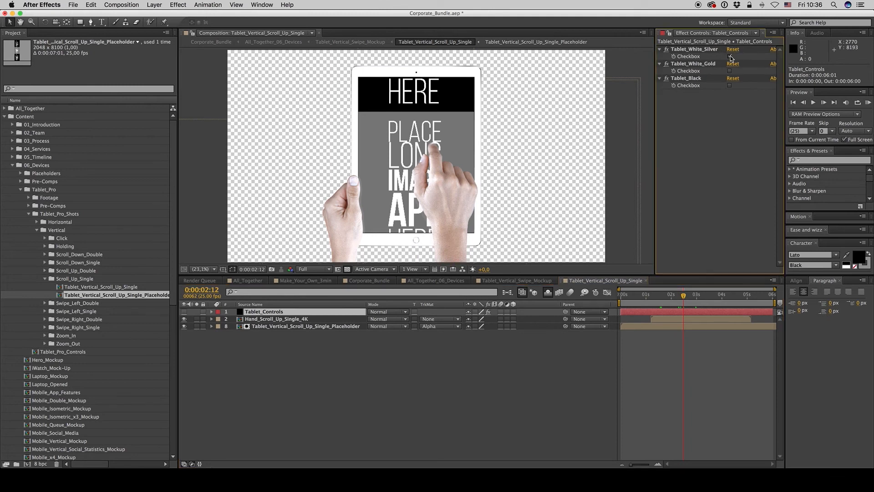
pyautogui.click(730, 85)
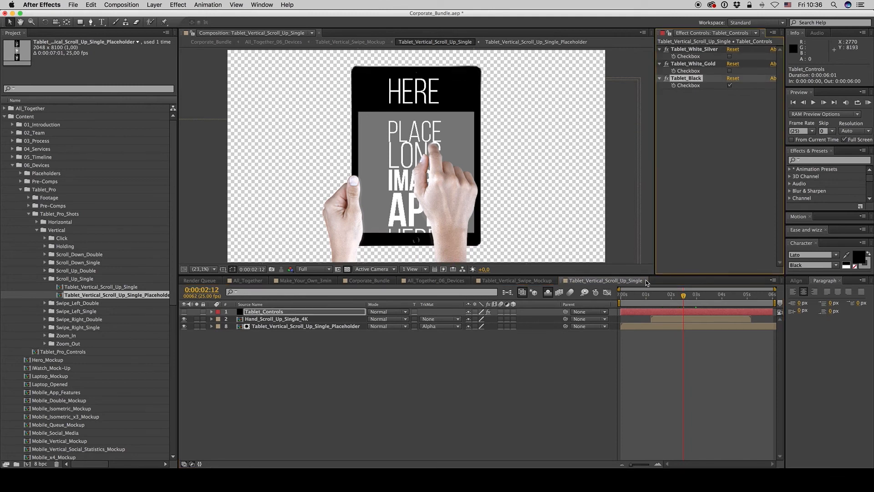
pyautogui.click(646, 280)
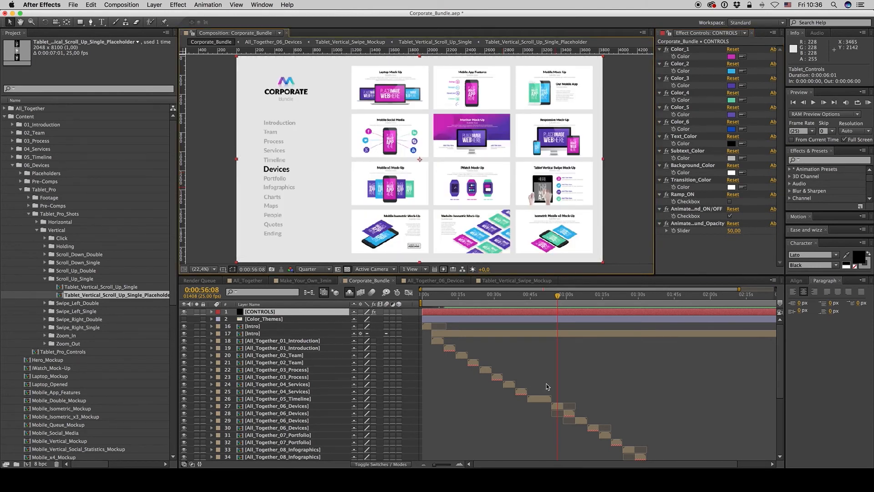
# Step: Open the All_Together_06_Devices composition from its first layer in Corporate_Bundle
pyautogui.click(556, 406)
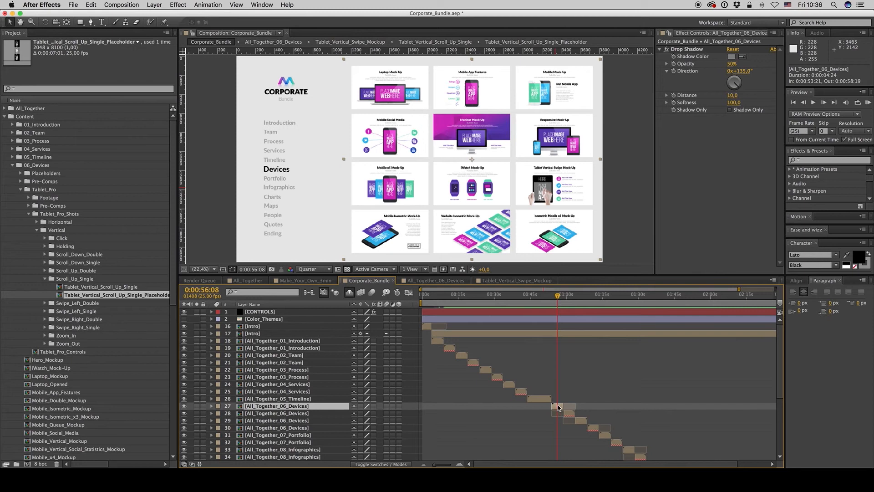
pyautogui.doubleClick(559, 407)
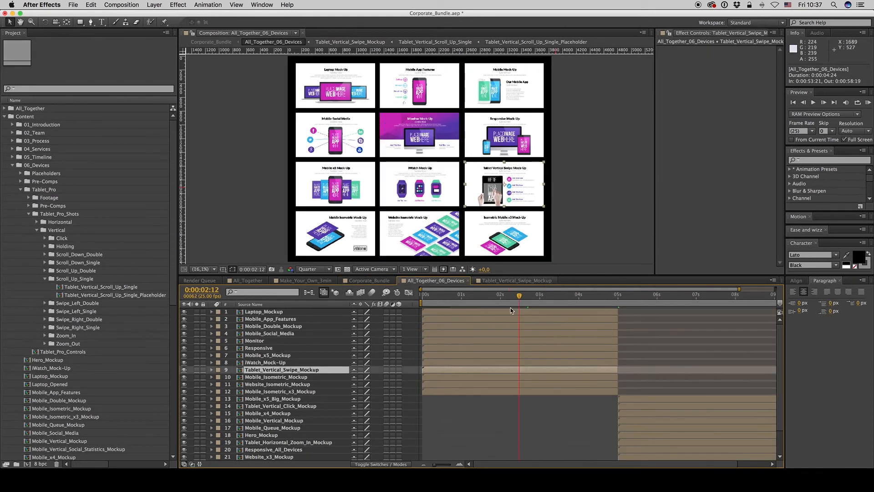
# Step: Check All_Together_06_Devices at 0:00:07:04 and 0:00:03:05, and open the iWatch_Mock-Up composition from its slide
pyautogui.click(703, 298)
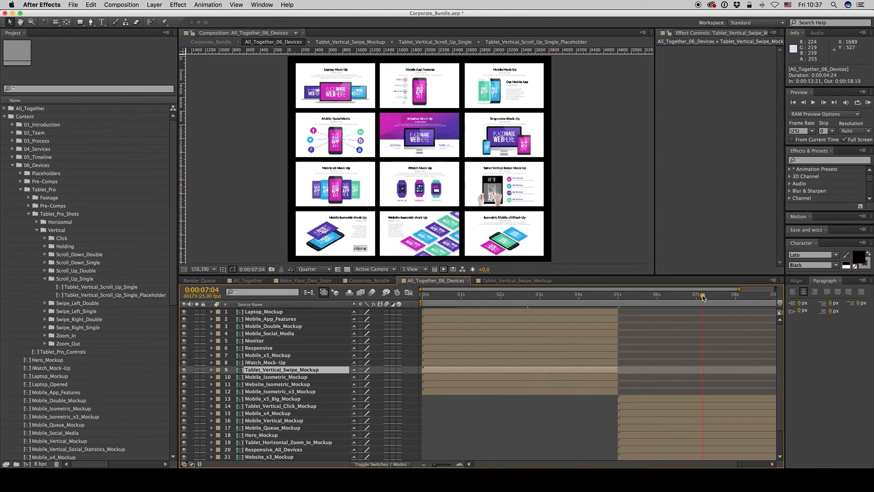
pyautogui.click(547, 298)
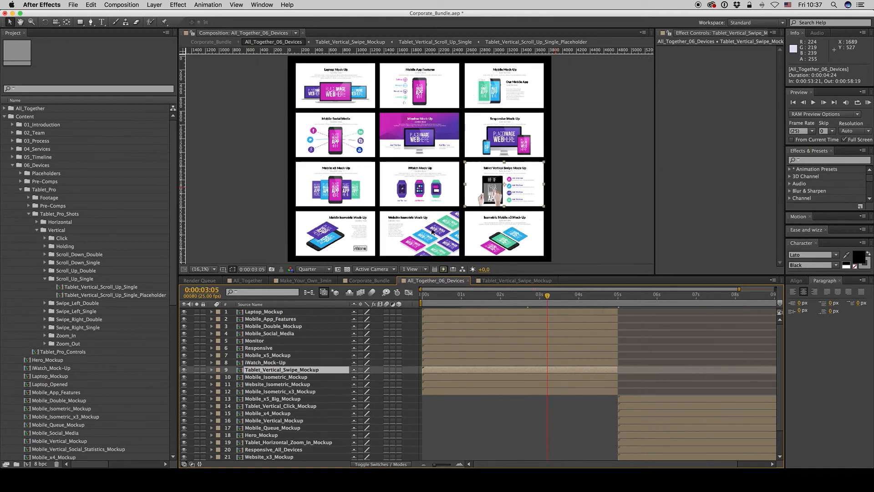
pyautogui.click(428, 190)
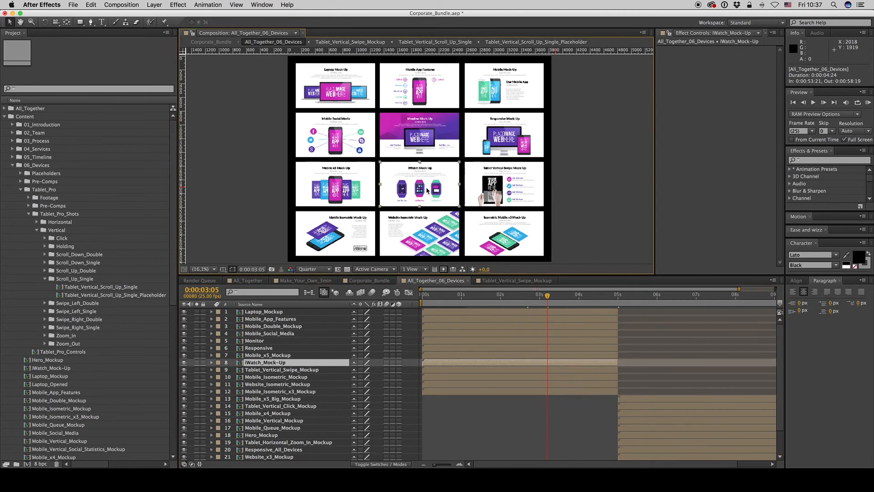
pyautogui.doubleClick(428, 190)
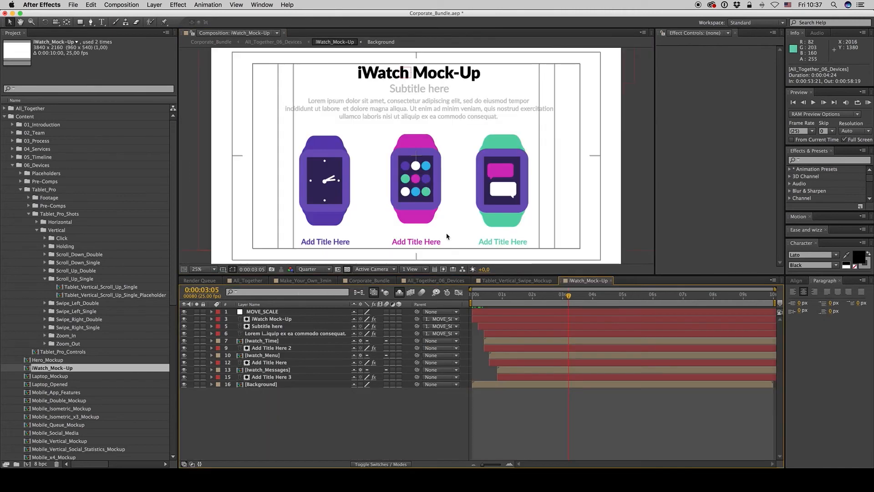
# Step: Reveal the source of the Iwatch_Messages layer, try replacing that layer with Iwatch_Map, and undo the replacement
pyautogui.rightClick(274, 370)
pyautogui.click(307, 354)
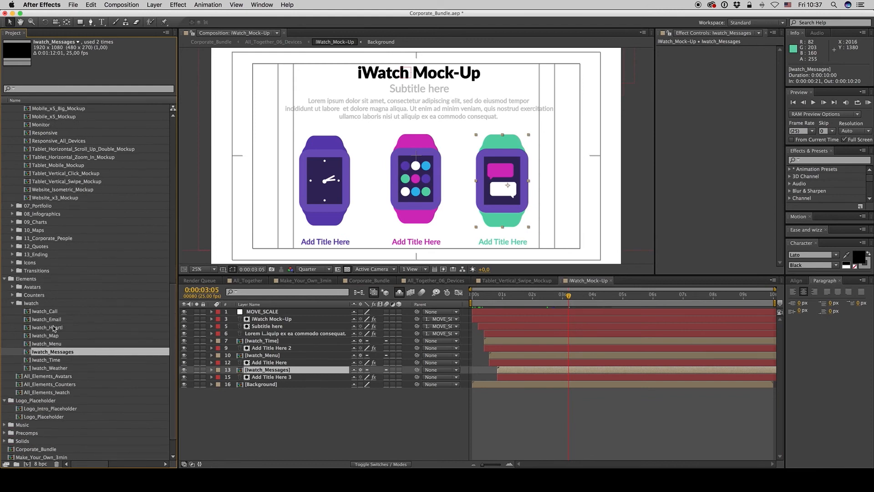
pyautogui.moveTo(47, 337); pyautogui.dragTo(297, 384)
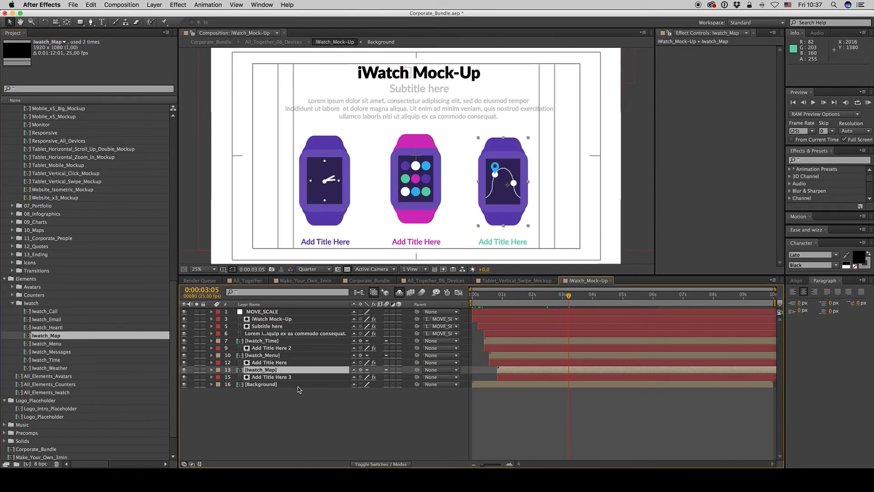
pyautogui.press('super+z')
# Step: Hide the Parent column of the iWatch_Mock-Up timeline, and close iWatch_Mock-Up and Tablet_Vertical_Swipe_Mockup
pyautogui.rightClick(442, 305)
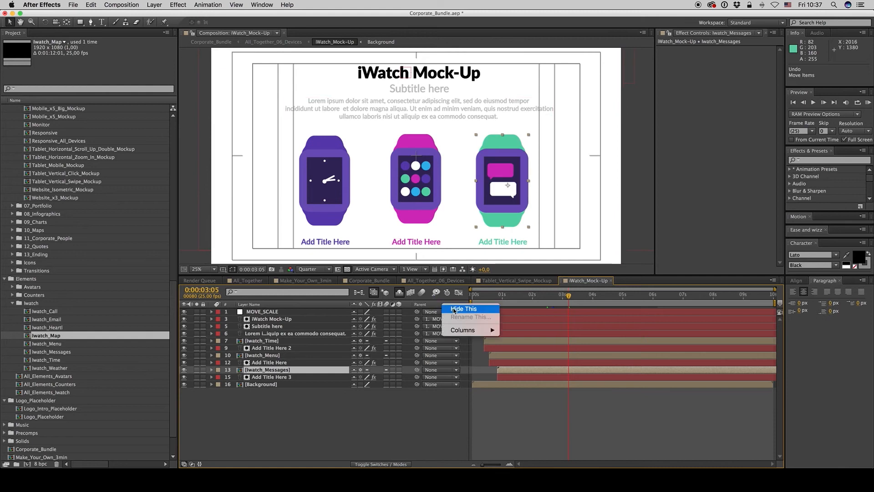
pyautogui.click(460, 309)
pyautogui.click(611, 280)
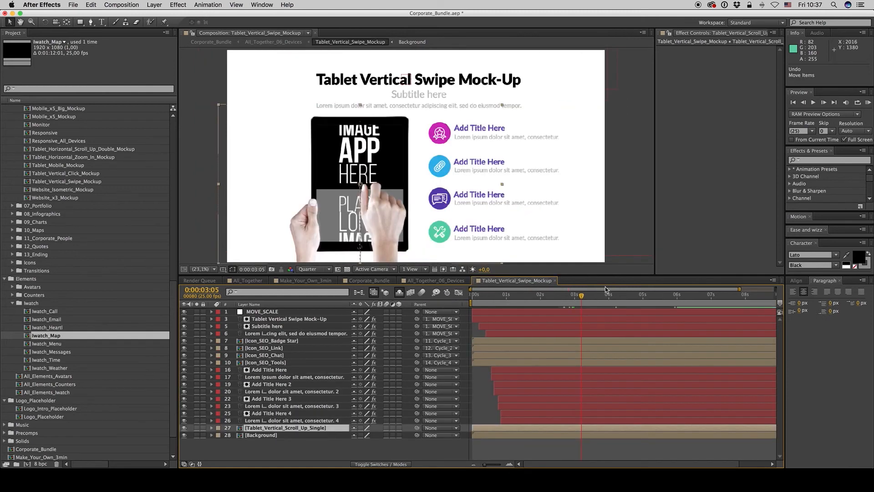
pyautogui.click(555, 281)
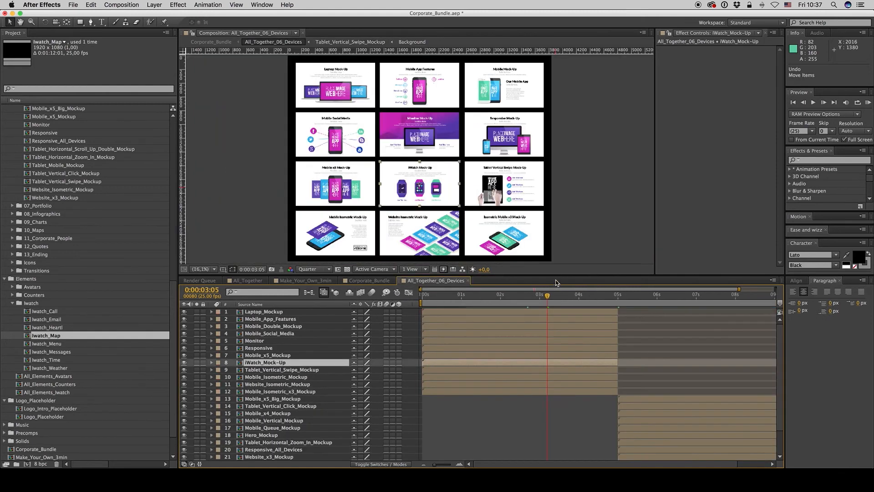
# Step: Go to 0:00:07:02 in All_Together_06_Devices and open the Tablet Horizontal Scroll Mock-Up slide's composition
pyautogui.click(699, 298)
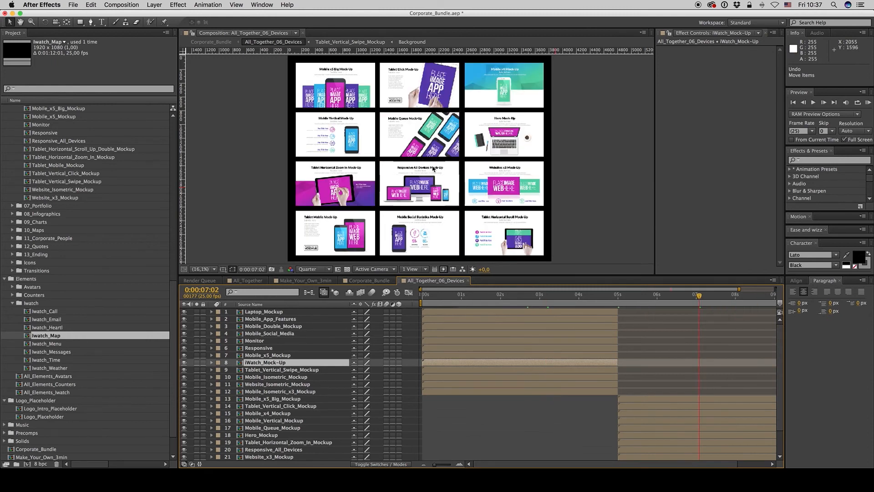
pyautogui.click(496, 241)
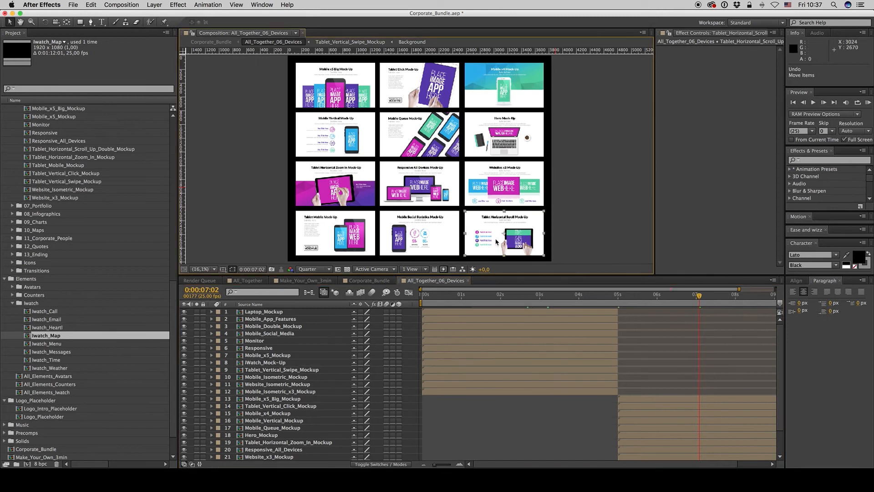
pyautogui.doubleClick(496, 242)
# Step: Select the Tablet_Horizontal_Scroll_Up_Double layer and reveal its source in the project
pyautogui.click(298, 399)
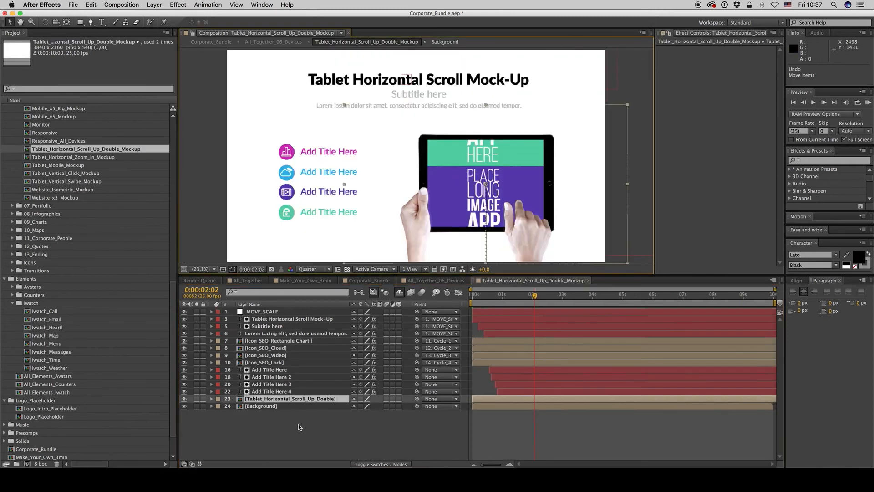
pyautogui.rightClick(299, 402)
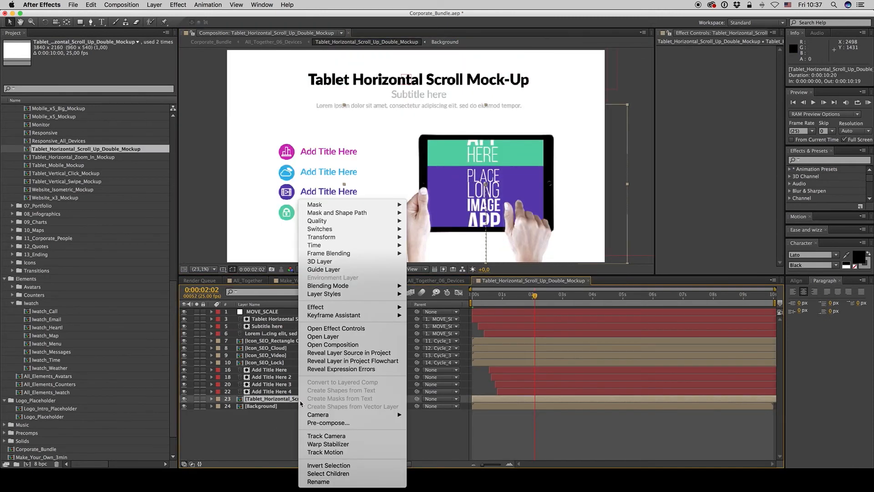
pyautogui.click(340, 356)
pyautogui.scroll(5, 97, 231)
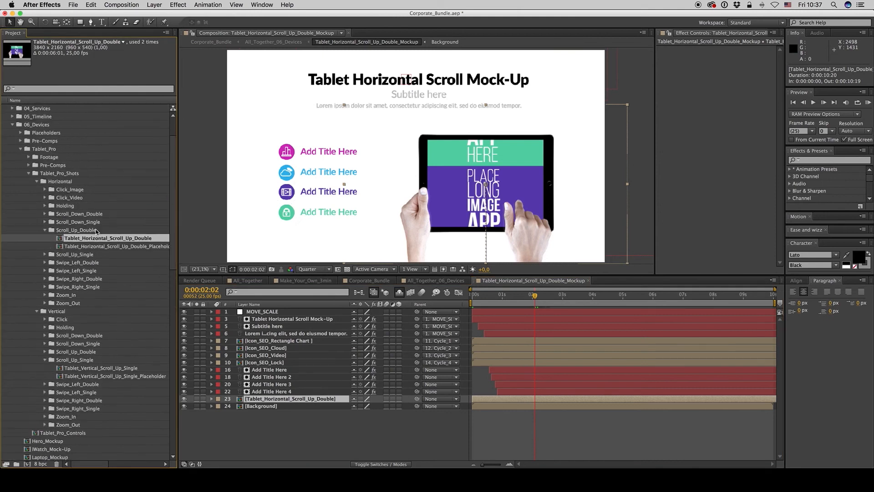
# Step: Look through the Horizontal tablet shot folders, including Click_Video and Holding, and collapse the Scroll_Up_Double folder
pyautogui.click(60, 182)
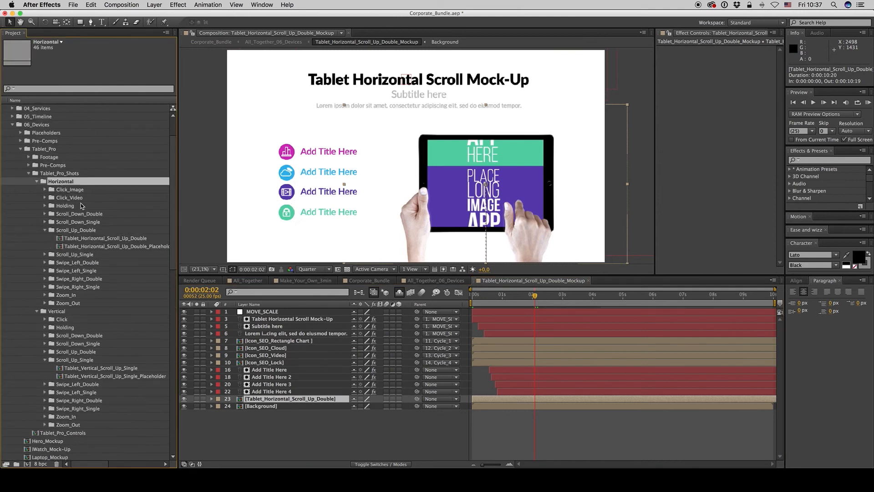
pyautogui.click(45, 198)
pyautogui.click(45, 198)
pyautogui.click(66, 206)
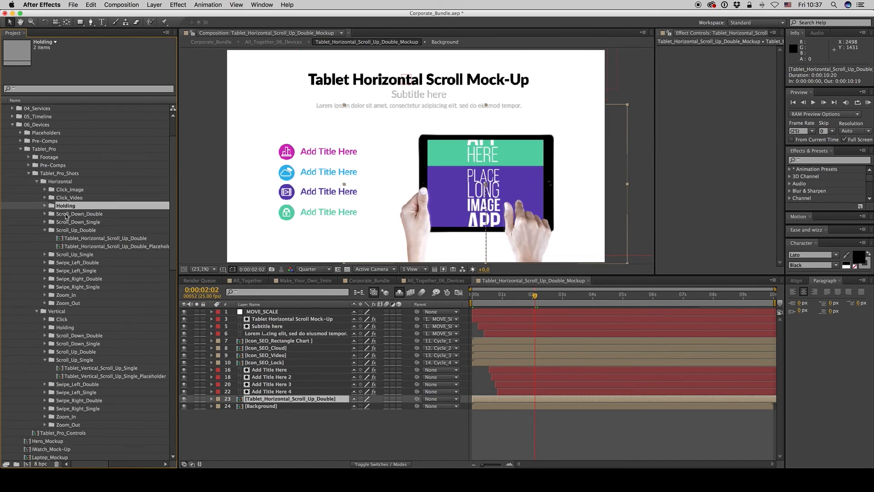
pyautogui.click(45, 231)
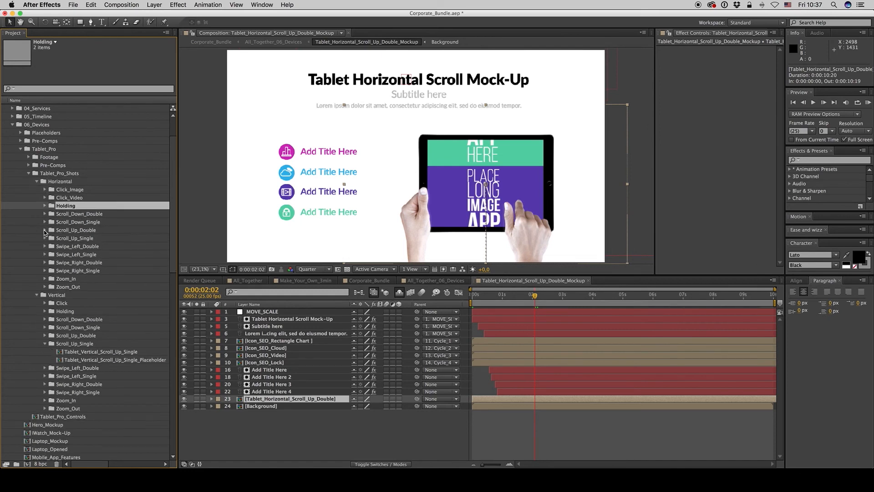
# Step: Try replacing the Tablet_Horizontal_Scroll_Up_Double layer with Tablet_Horizontal_Zoom_In, preview it at 0:00:03:11, and undo the replacement
pyautogui.click(67, 281)
pyautogui.click(45, 279)
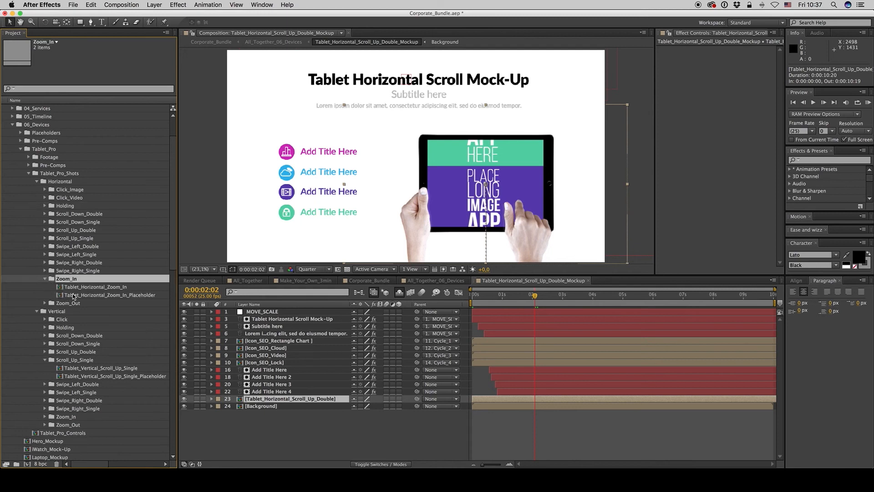
pyautogui.moveTo(89, 289); pyautogui.dragTo(344, 410)
pyautogui.moveTo(536, 301); pyautogui.dragTo(597, 302)
pyautogui.press('super+z')
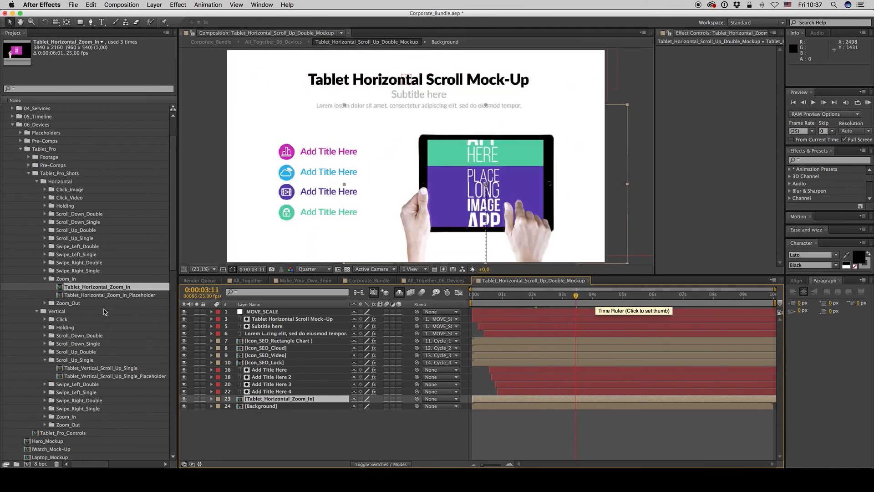
pyautogui.press('super+z')
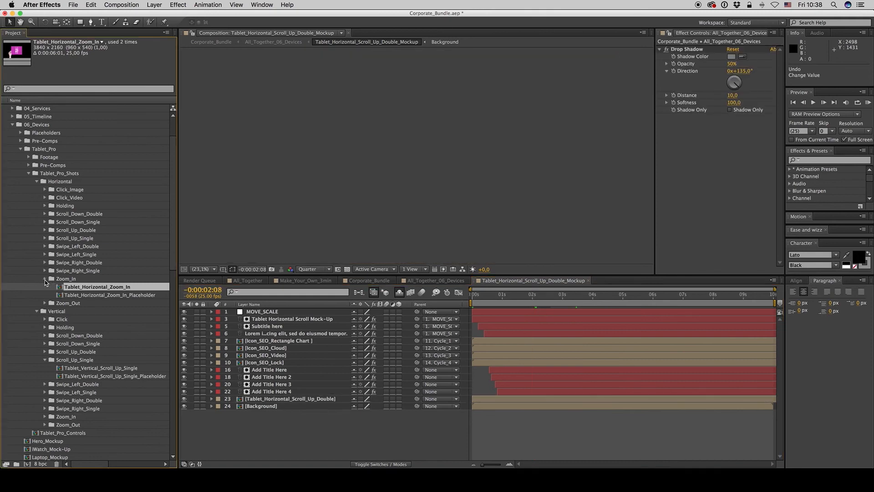
# Step: Collapse the Zoom_In folder, and close Tablet_Horizontal_Scroll_Up_Double_Mockup and All_Together_06_Devices
pyautogui.click(45, 279)
pyautogui.click(589, 281)
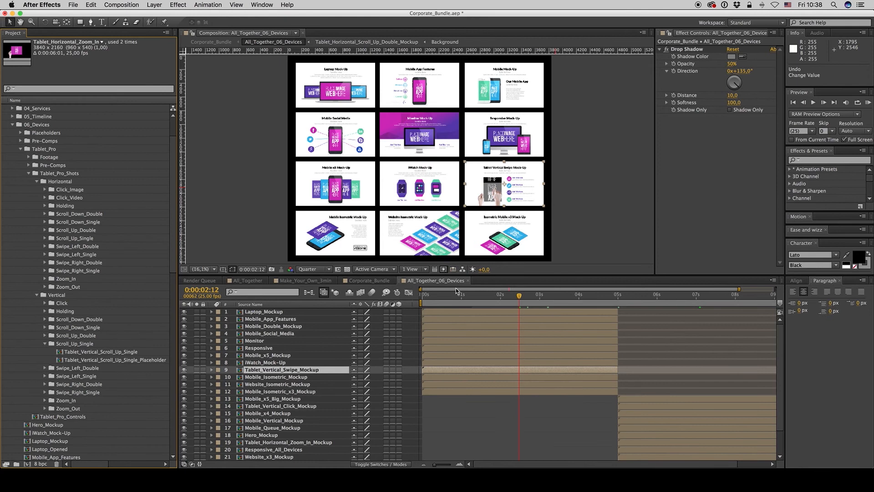
pyautogui.click(468, 280)
# Step: Jump to the end of the first All_Together_07_Portfolio layer in Corporate_Bundle and open its composition
pyautogui.click(568, 297)
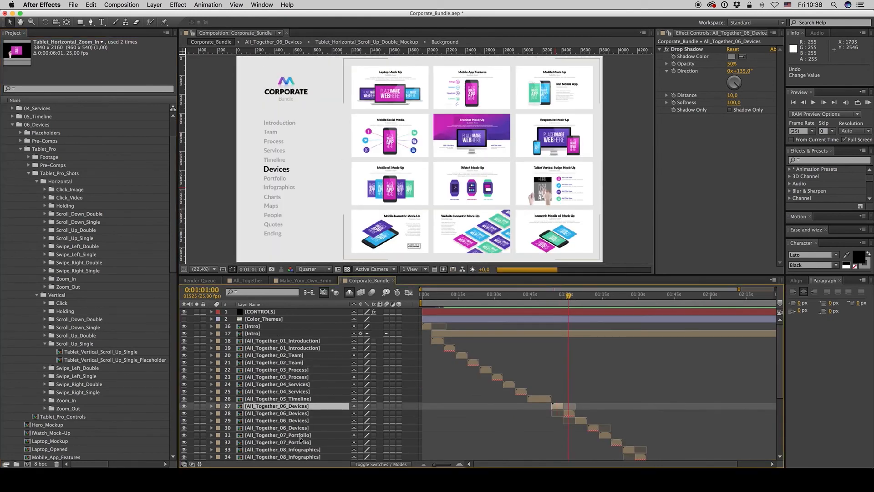
pyautogui.click(300, 435)
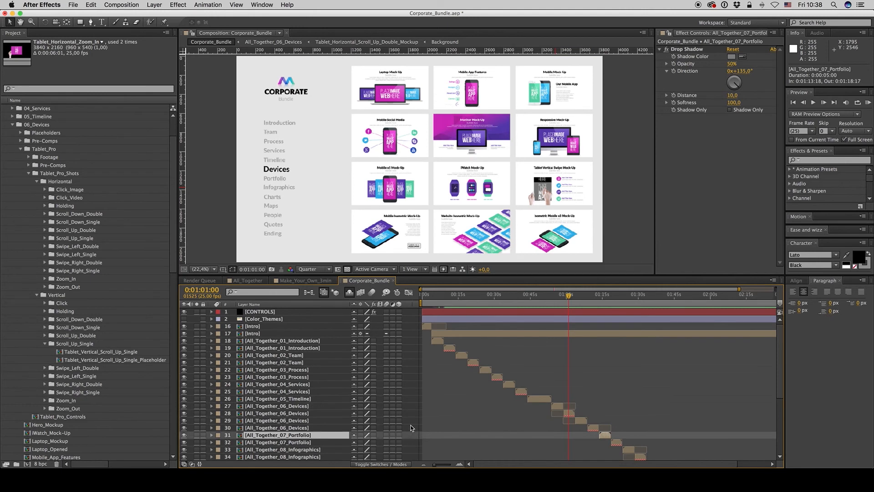
pyautogui.press('o')
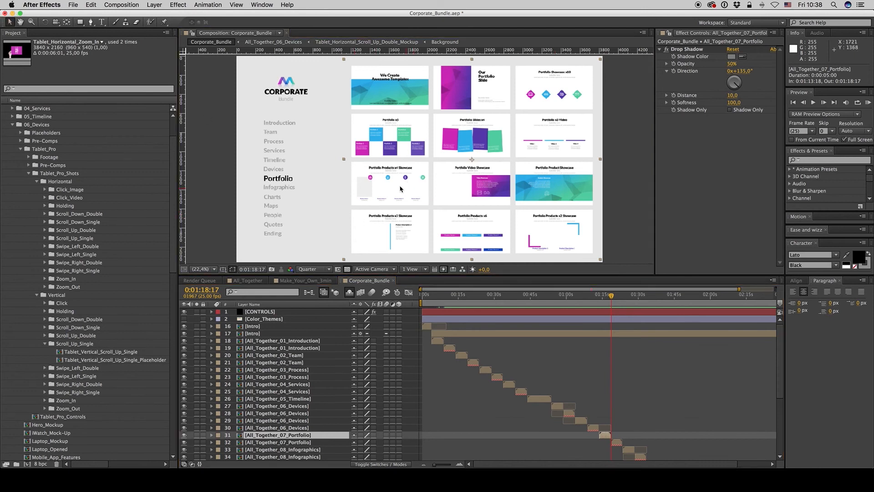
pyautogui.doubleClick(605, 436)
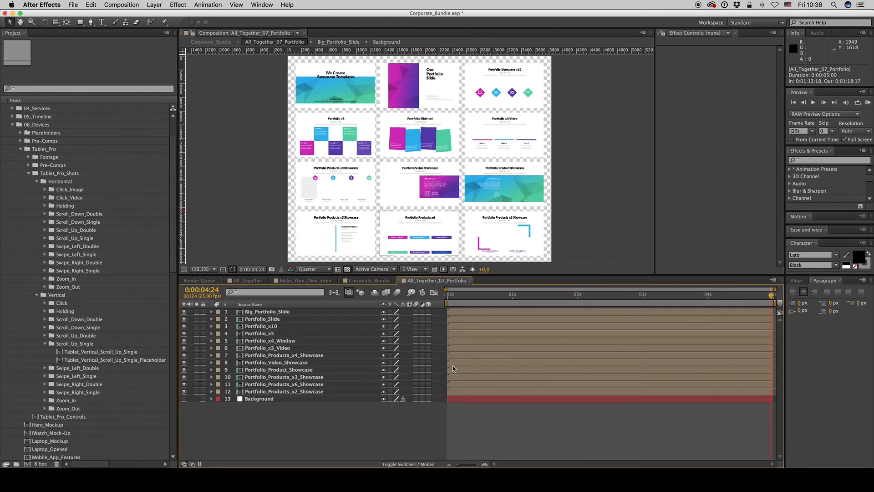
# Step: Open Portfolio_Products_x4_Showcase from the portfolio slides, and open its Portfolio_Products_x4_Placeholder_1 composition
pyautogui.click(332, 187)
pyautogui.doubleClick(332, 187)
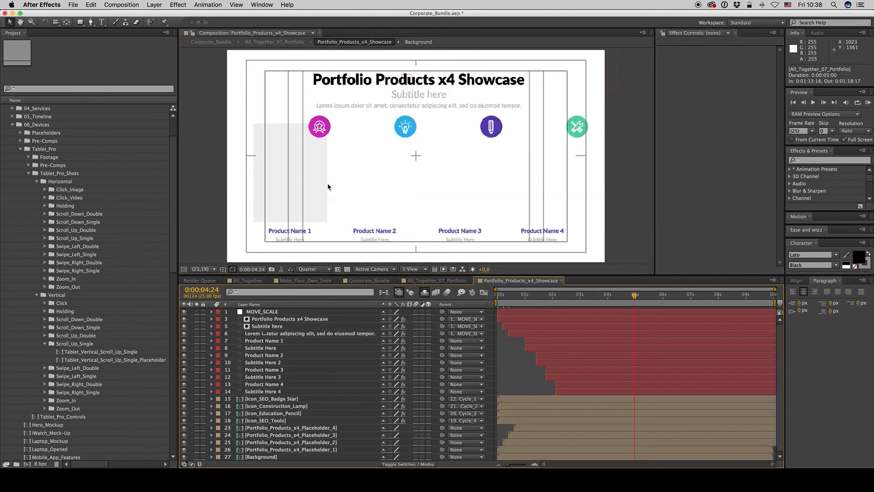
pyautogui.click(337, 450)
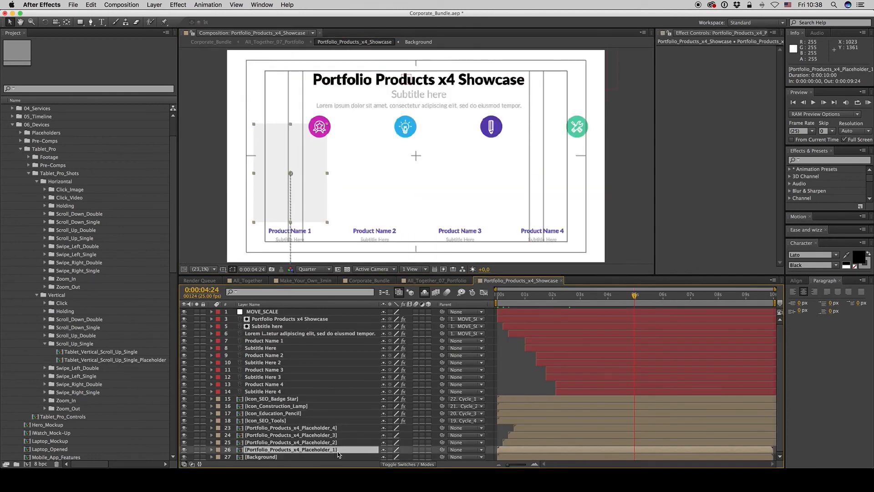
pyautogui.doubleClick(330, 450)
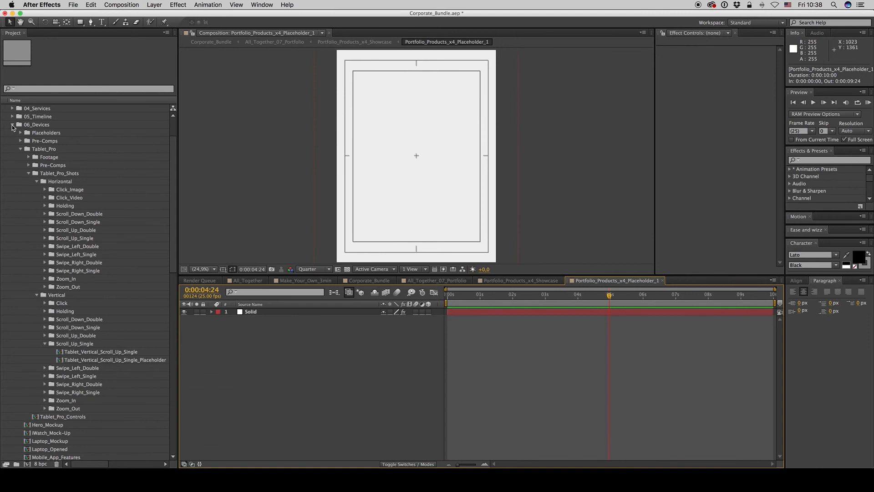
# Step: Collapse the 06_Devices and Elements folders, and import pexels-photo-325185.jpeg from the Office folder inside Images
pyautogui.click(12, 125)
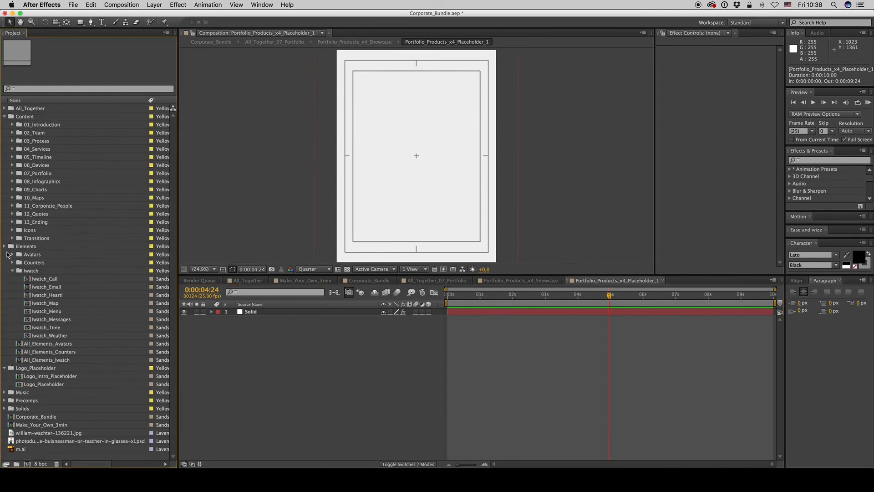
pyautogui.click(5, 246)
pyautogui.click(76, 368)
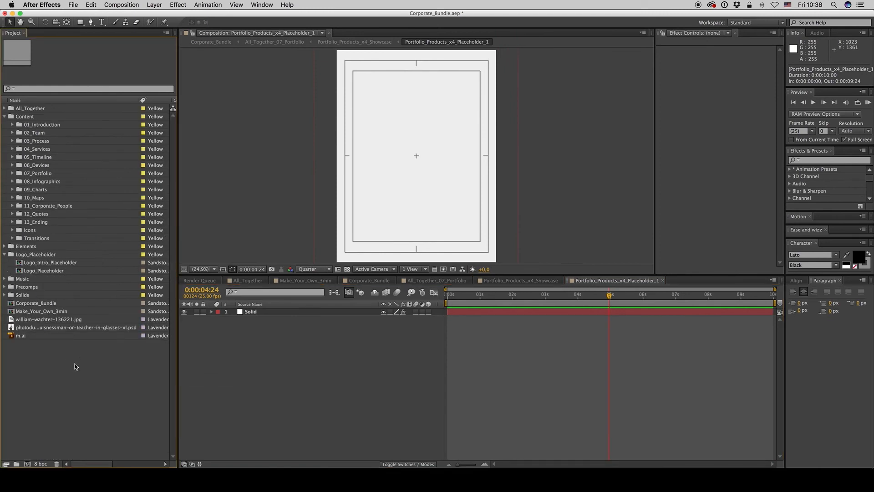
pyautogui.doubleClick(397, 142)
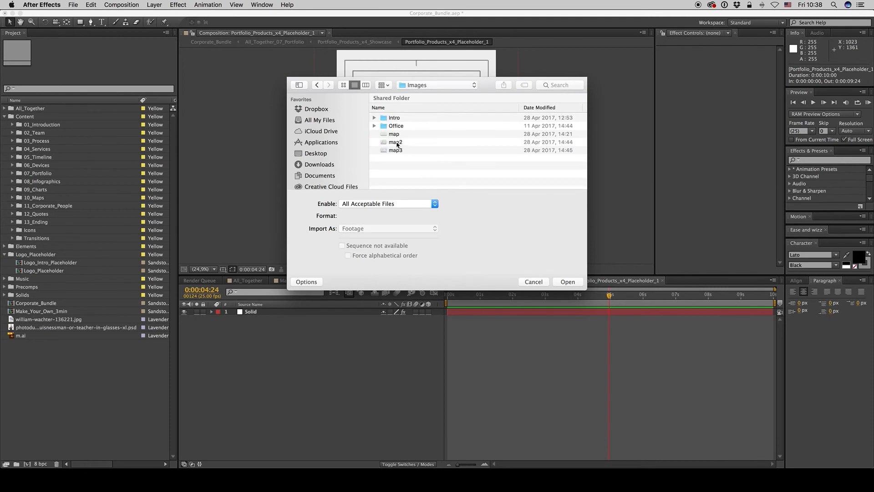
pyautogui.click(317, 85)
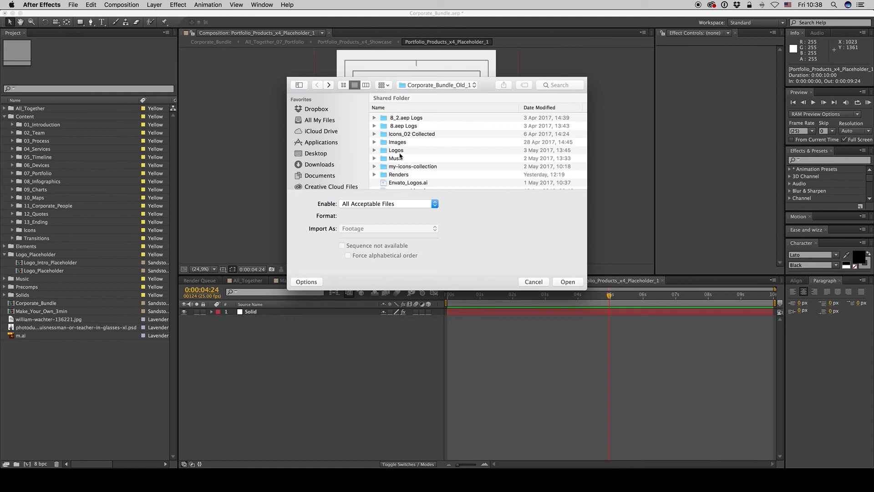
pyautogui.click(399, 143)
pyautogui.doubleClick(387, 126)
pyautogui.scroll(-5, 415, 143)
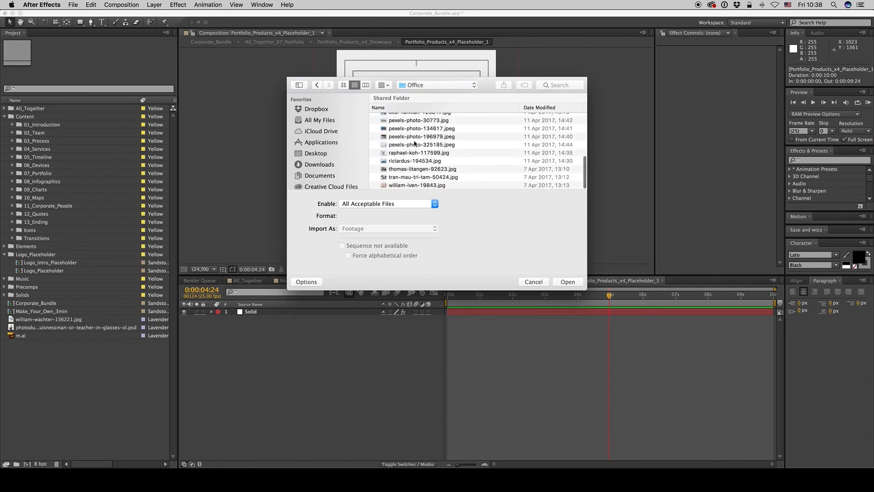
pyautogui.doubleClick(408, 145)
# Step: Place pexels-photo-325185.jpeg above the Solid layer in Portfolio_Products_x4_Placeholder_1, and return to Portfolio_Products_x4_Showcase
pyautogui.moveTo(26, 321); pyautogui.dragTo(290, 312)
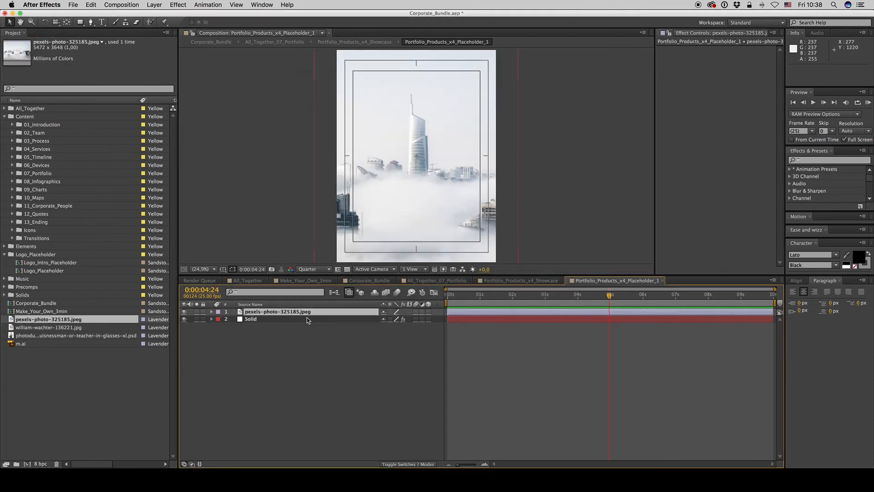
pyautogui.click(564, 281)
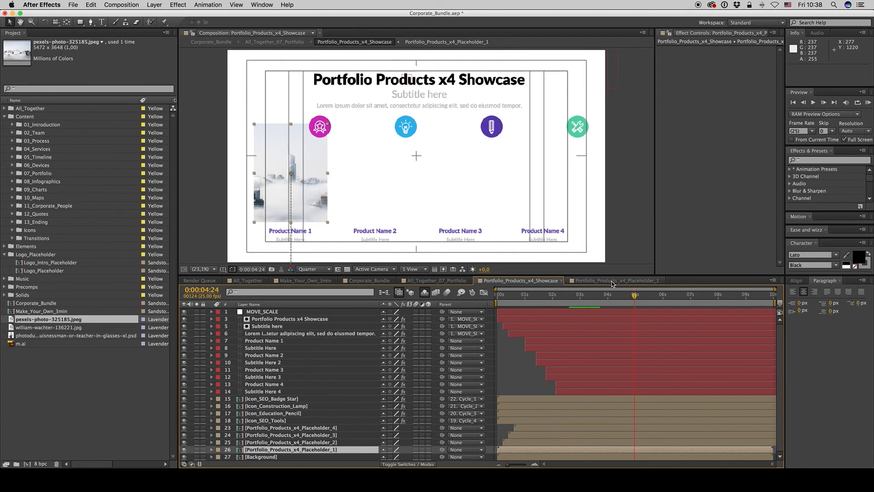
# Step: Delete pexels-photo-325185.jpeg from Portfolio_Products_x4_Placeholder_1, and close the placeholder and Portfolio_Products_x4_Showcase compositions
pyautogui.click(613, 281)
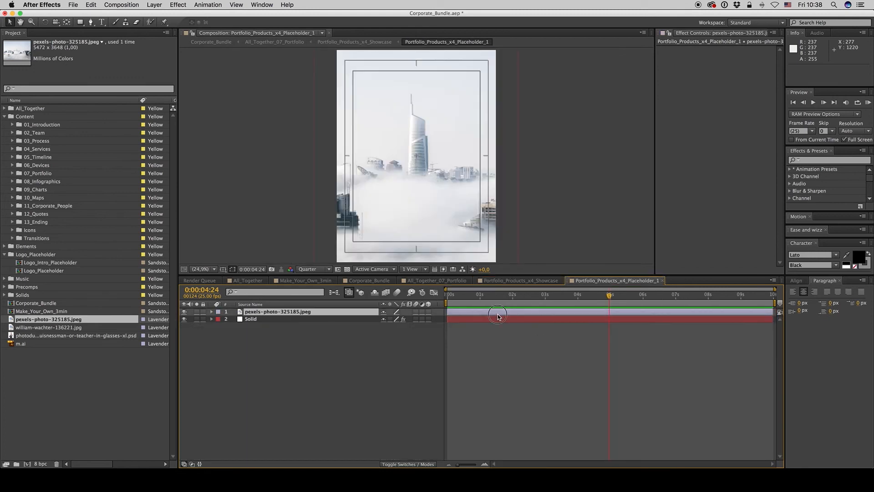
pyautogui.press('Delete')
pyautogui.click(662, 281)
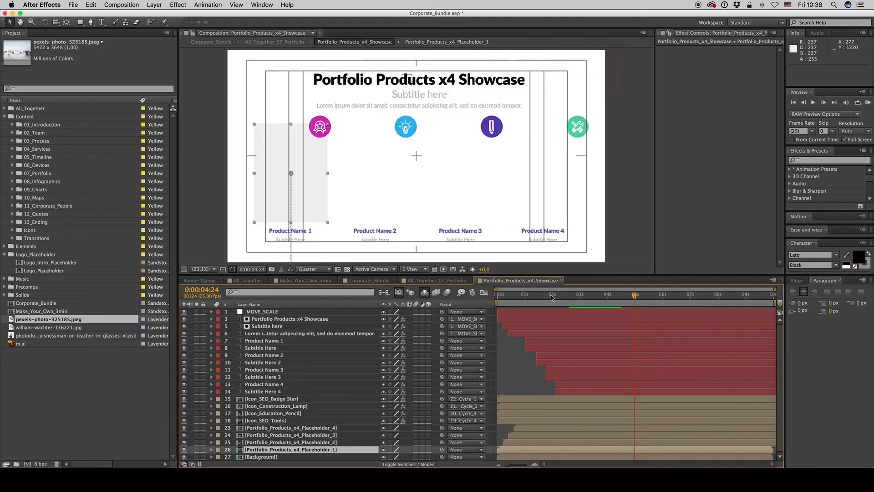
pyautogui.click(562, 281)
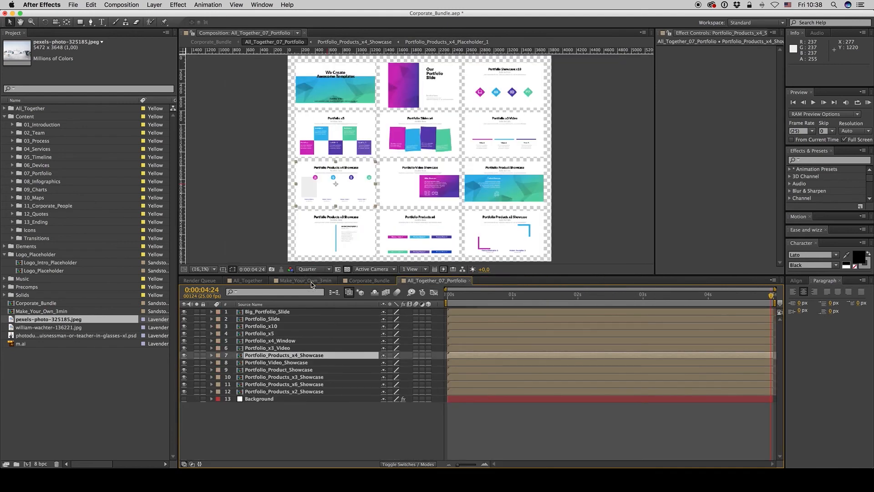
# Step: Switch to Make_Your_Own_3min and open its Music_Placeholder composition from the last layer
pyautogui.click(311, 281)
pyautogui.scroll(-2, 772, 454)
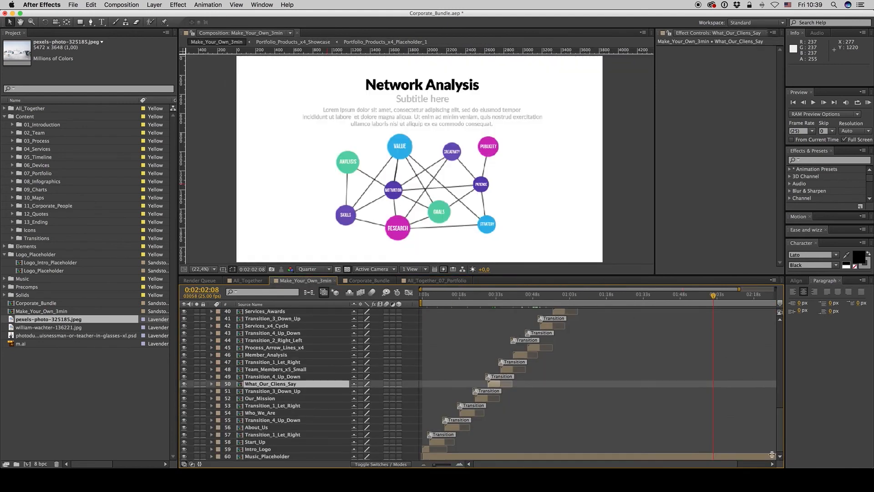
pyautogui.click(275, 457)
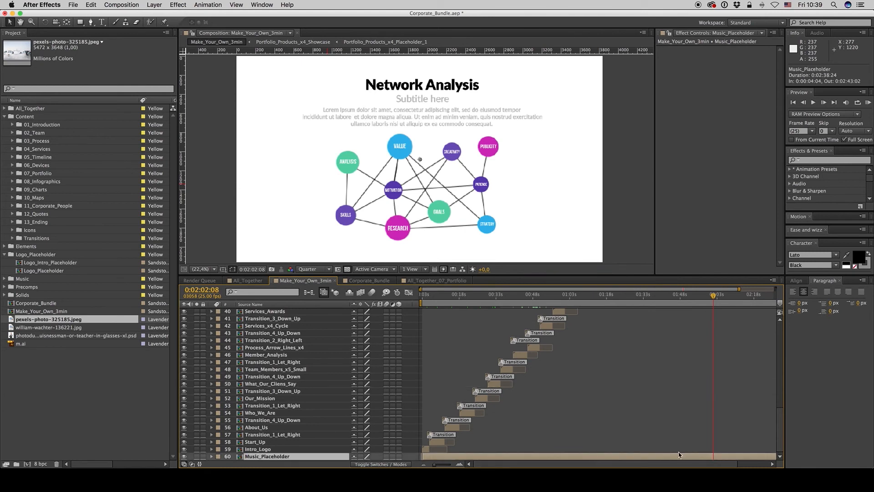
pyautogui.press('-')
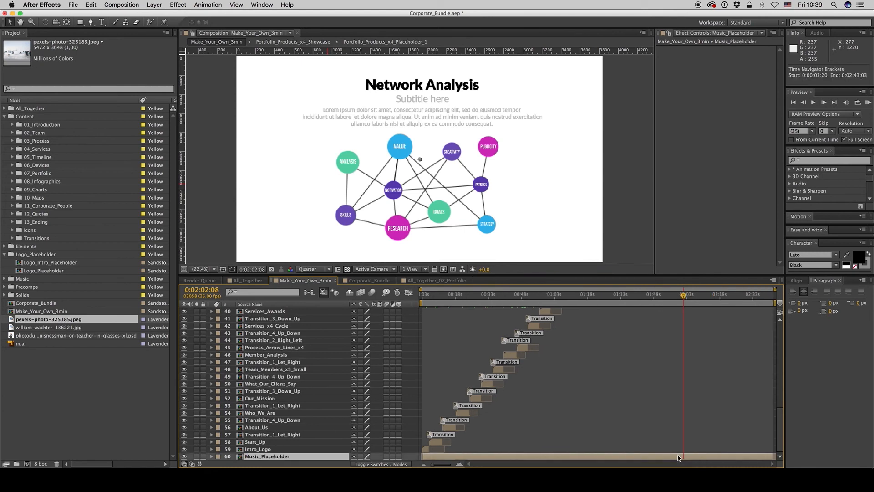
pyautogui.doubleClick(270, 457)
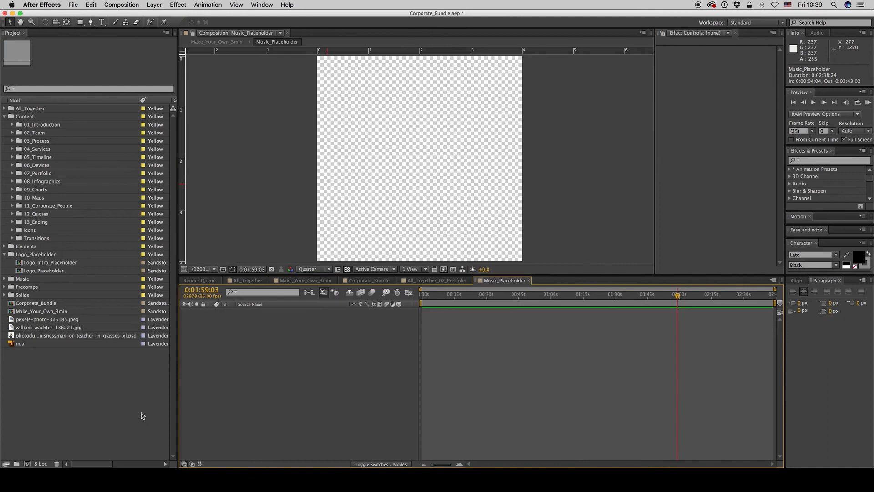
# Step: Import Minimalism.mp3 from the Music folder inside Corporate_Bundle_Old_1, and add it to the Music_Placeholder composition
pyautogui.doubleClick(78, 396)
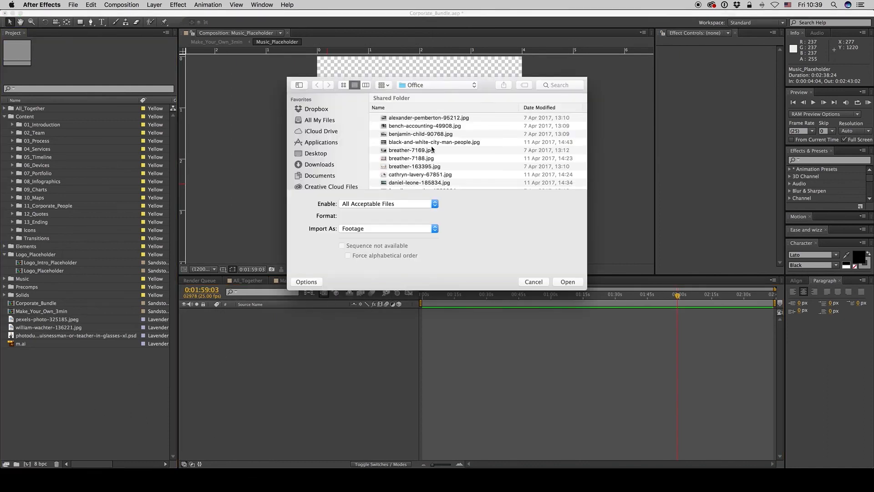
pyautogui.click(423, 85)
pyautogui.click(425, 94)
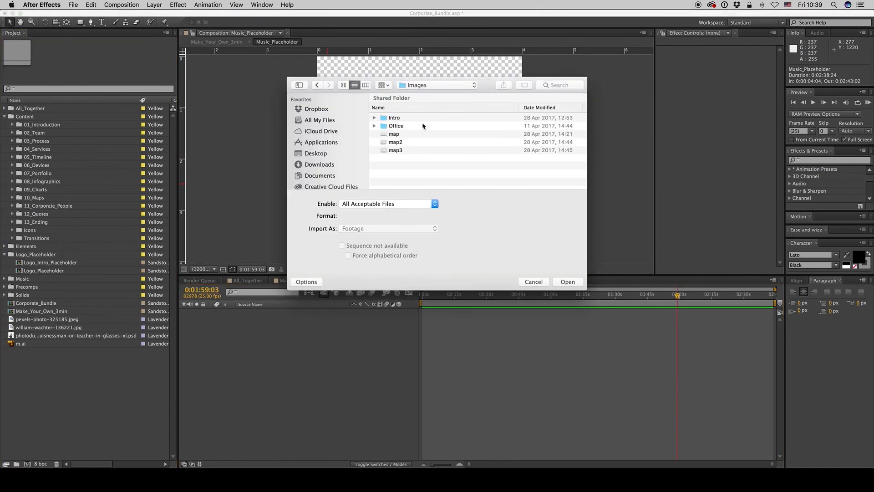
pyautogui.click(430, 87)
pyautogui.click(432, 95)
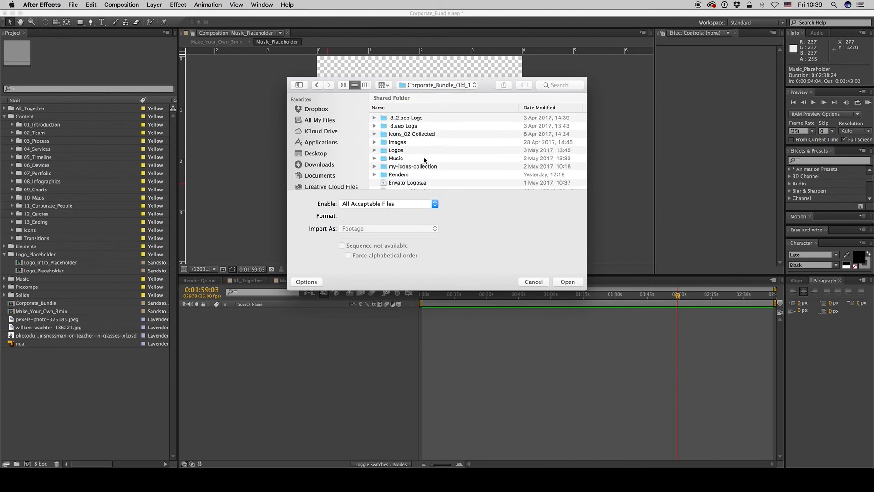
pyautogui.doubleClick(395, 158)
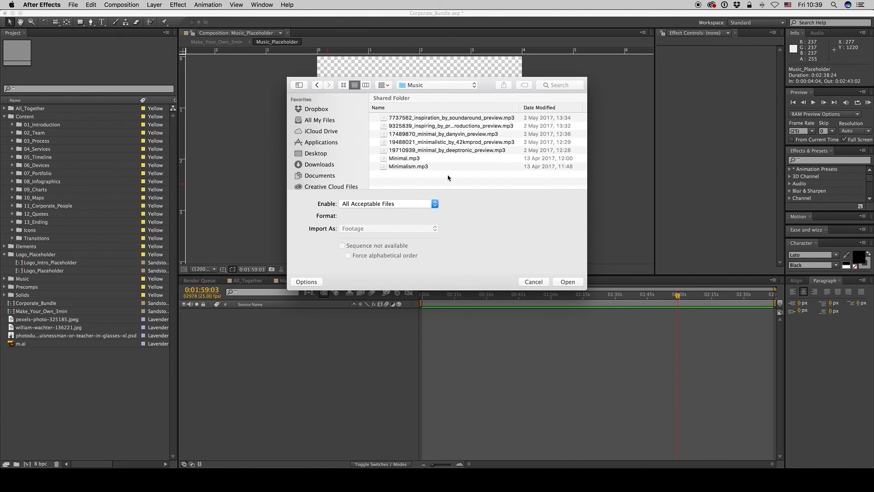
pyautogui.doubleClick(410, 166)
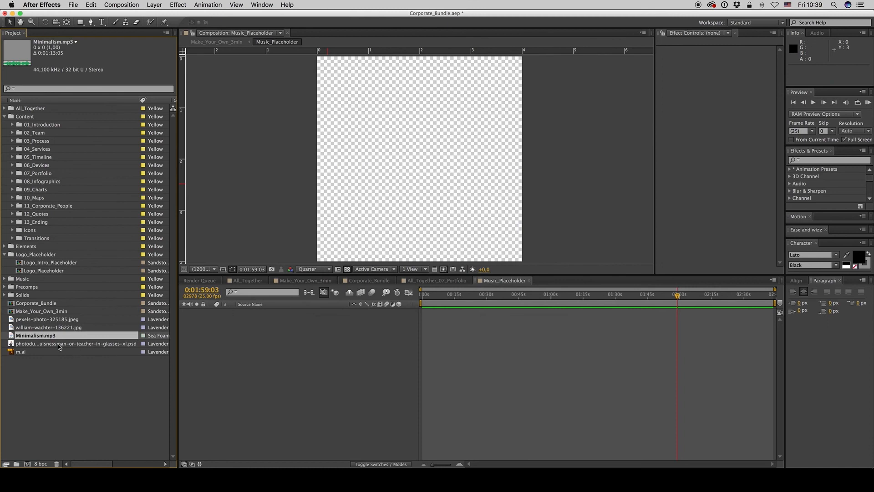
pyautogui.moveTo(38, 338); pyautogui.dragTo(307, 345)
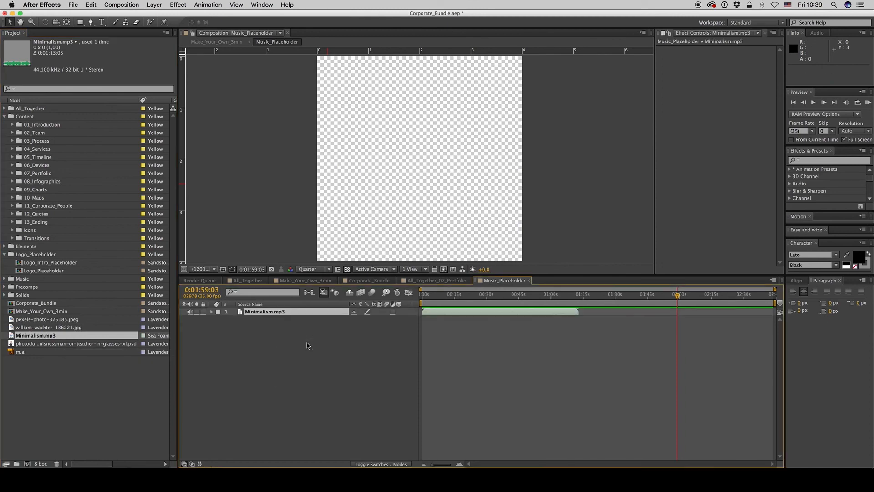
# Step: Remove Minimalism.mp3 from both the Music_Placeholder composition and the project
pyautogui.press('Delete')
pyautogui.click(37, 335)
pyautogui.press('Delete')
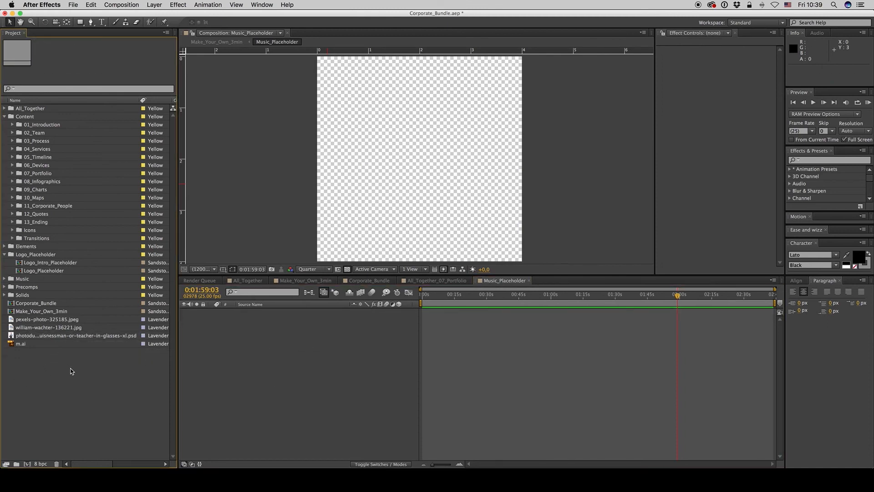
# Step: Import 19488021_minimalistic_by_42kmprod_preview.mp3 from the Music folder and add it to Music_Placeholder
pyautogui.doubleClick(69, 372)
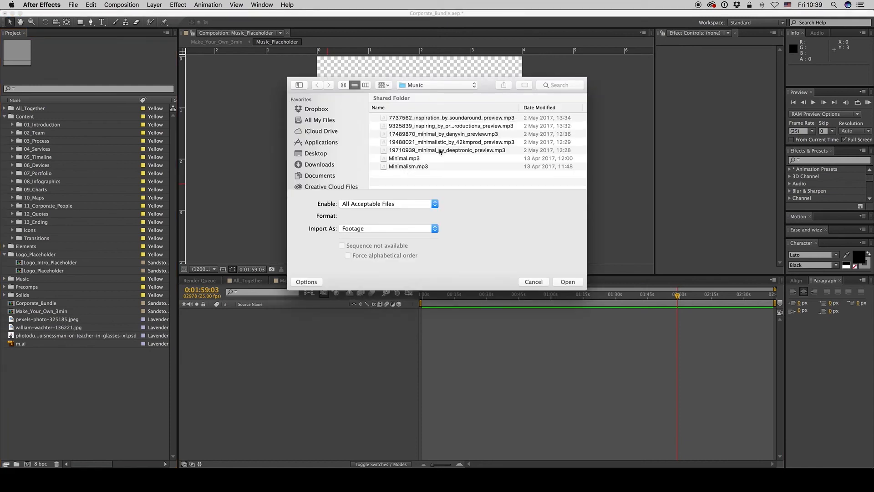
pyautogui.moveTo(519, 106); pyautogui.dragTo(550, 108)
pyautogui.doubleClick(451, 142)
pyautogui.moveTo(31, 335); pyautogui.dragTo(375, 326)
# Step: Delete the minimalistic preview track from Music_Placeholder and from the project
pyautogui.press('Delete')
pyautogui.click(97, 392)
pyautogui.click(78, 336)
pyautogui.press('Delete')
# Step: Move the playhead to the end of Music_Placeholder, and close the Music_Placeholder and All_Together_07_Portfolio compositions
pyautogui.click(413, 338)
pyautogui.moveTo(441, 301); pyautogui.dragTo(779, 304)
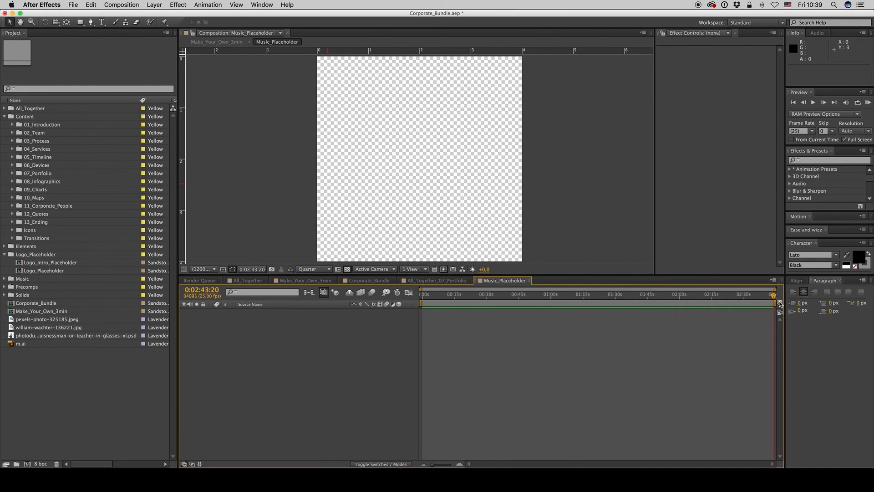
pyautogui.click(529, 280)
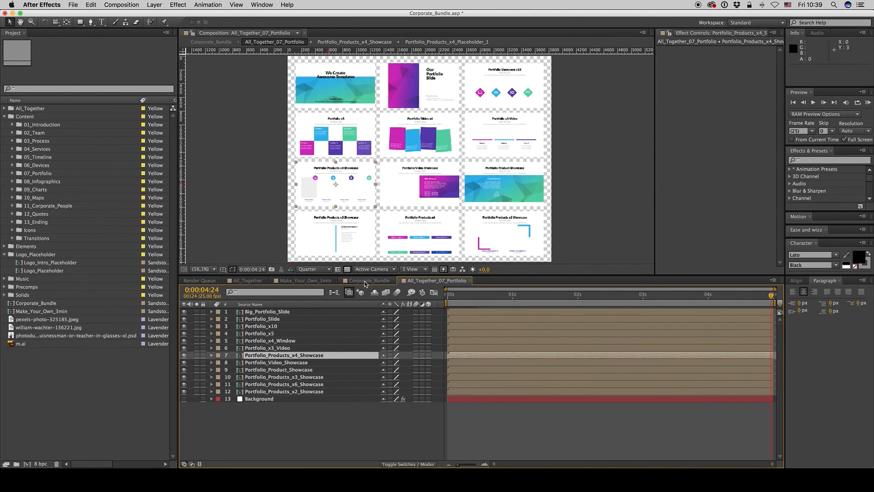
pyautogui.click(370, 280)
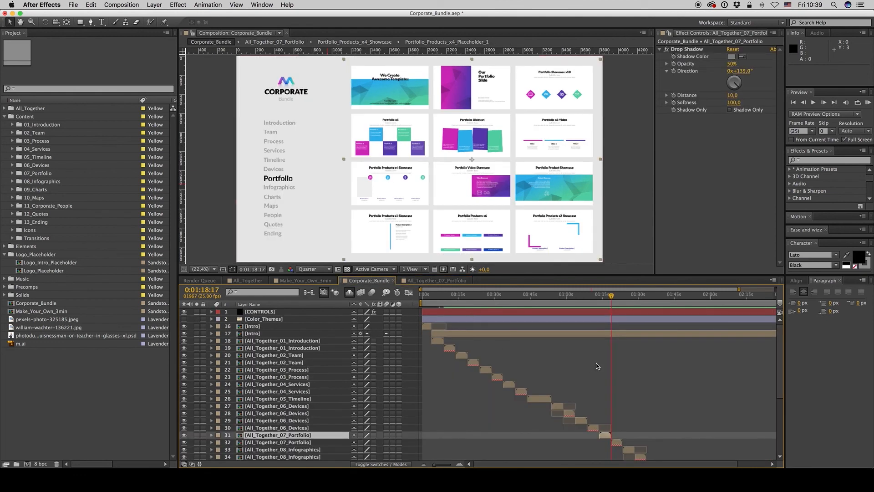
pyautogui.click(434, 281)
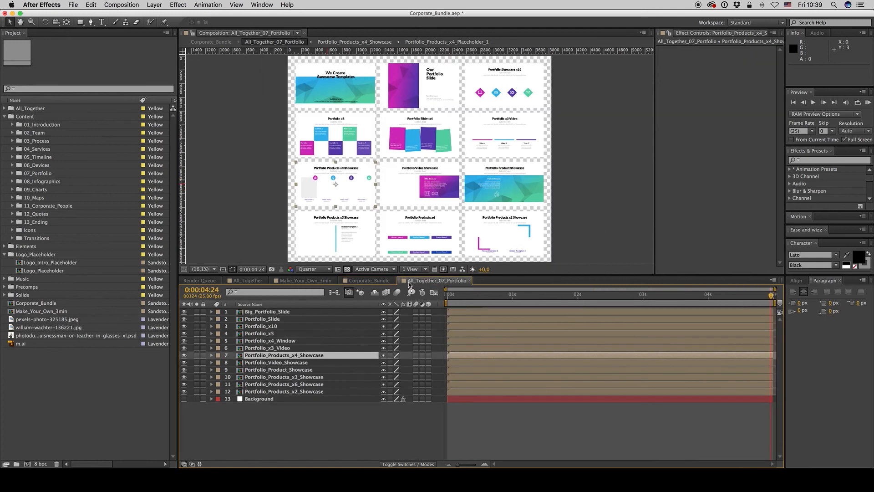
pyautogui.click(468, 281)
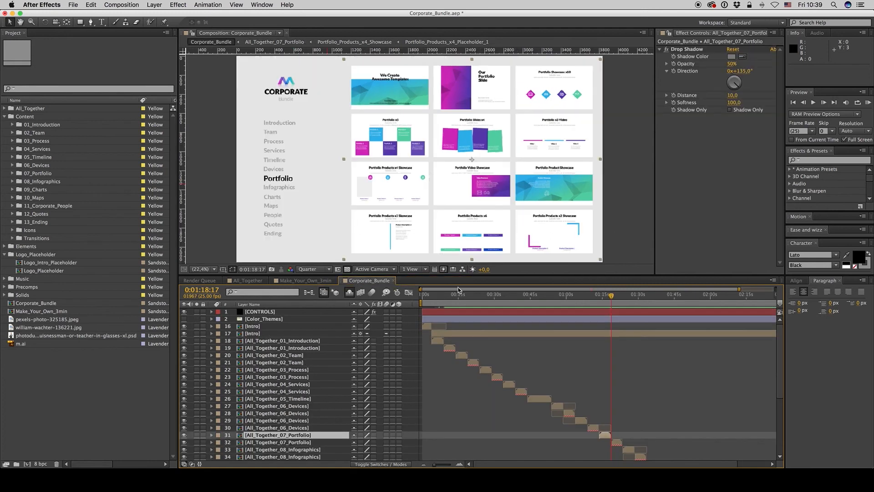
# Step: In Make_Your_Own_3min, preview the Transition_4_Up_Down layer leading from the Mobile Social Statistics slide into the Mobile Queue slide
pyautogui.click(308, 281)
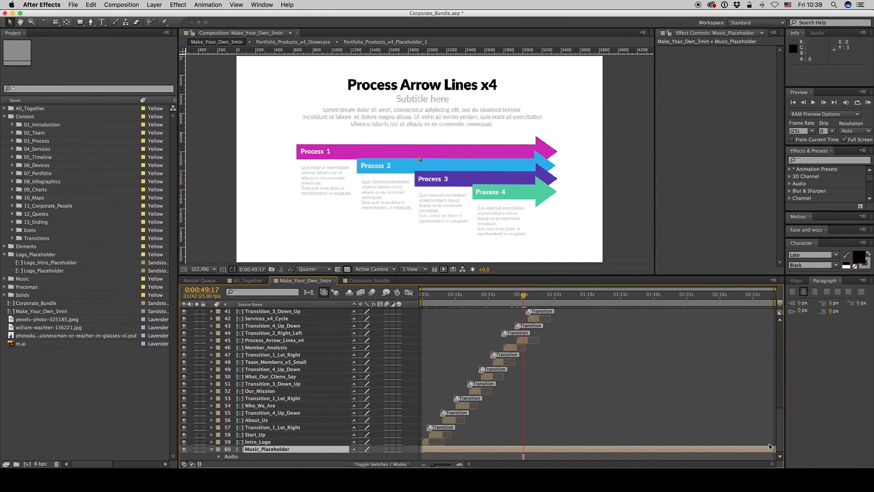
pyautogui.moveTo(779, 433); pyautogui.dragTo(780, 340)
pyautogui.click(626, 297)
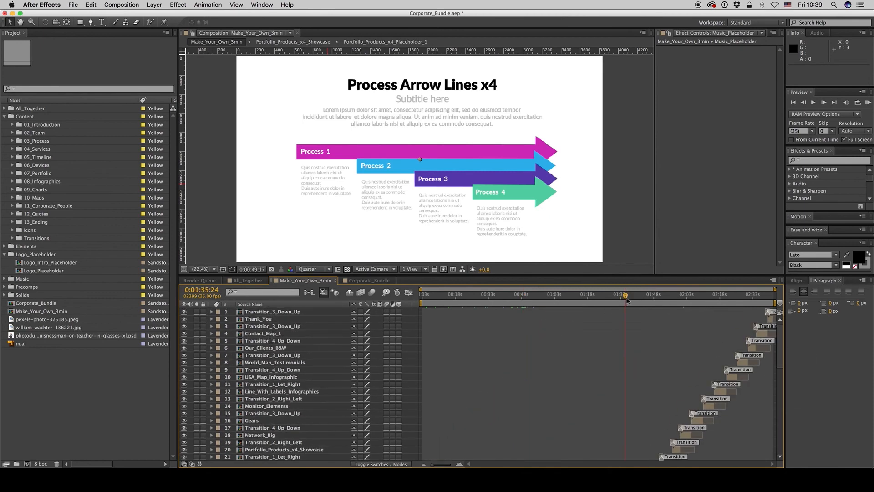
pyautogui.press('=')
pyautogui.press('=')
pyautogui.press('=')
pyautogui.moveTo(781, 362); pyautogui.dragTo(781, 398)
pyautogui.press('=')
pyautogui.press('=')
pyautogui.press('space')
pyautogui.moveTo(609, 318); pyautogui.dragTo(495, 335)
pyautogui.moveTo(512, 297); pyautogui.dragTo(586, 305)
# Step: Open the Transition_4_Up_Down composition, preview its White Solid 1 animation, inspect the solid's Fill effect, and close the composition
pyautogui.doubleClick(536, 349)
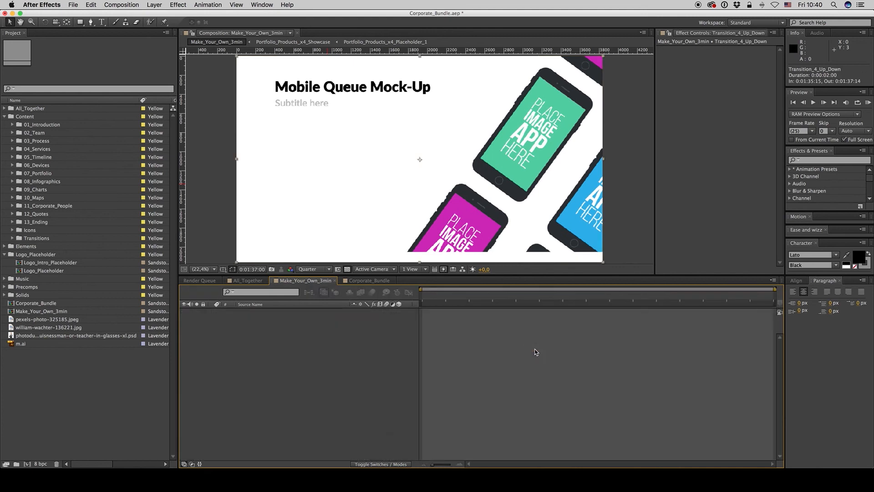
pyautogui.press('space')
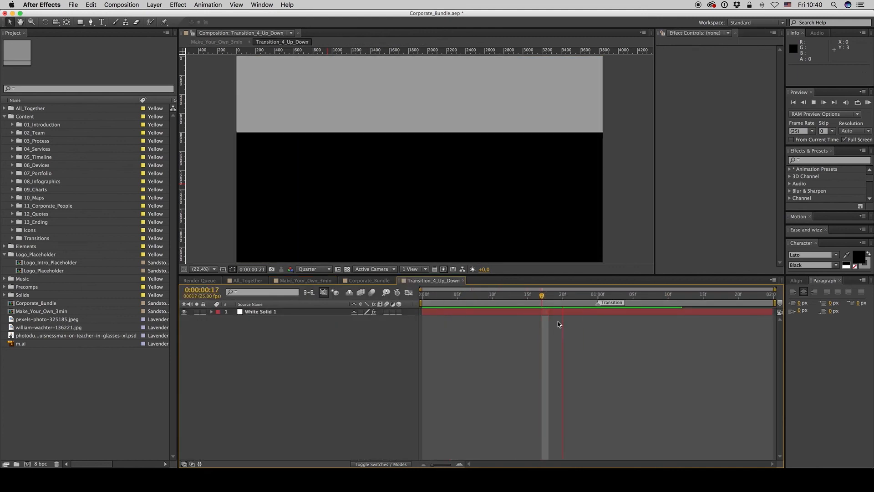
pyautogui.click(481, 295)
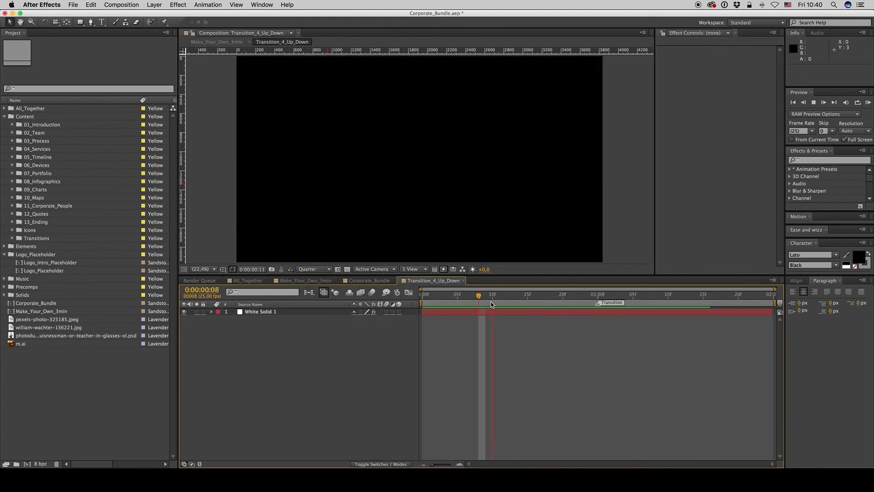
pyautogui.press('space')
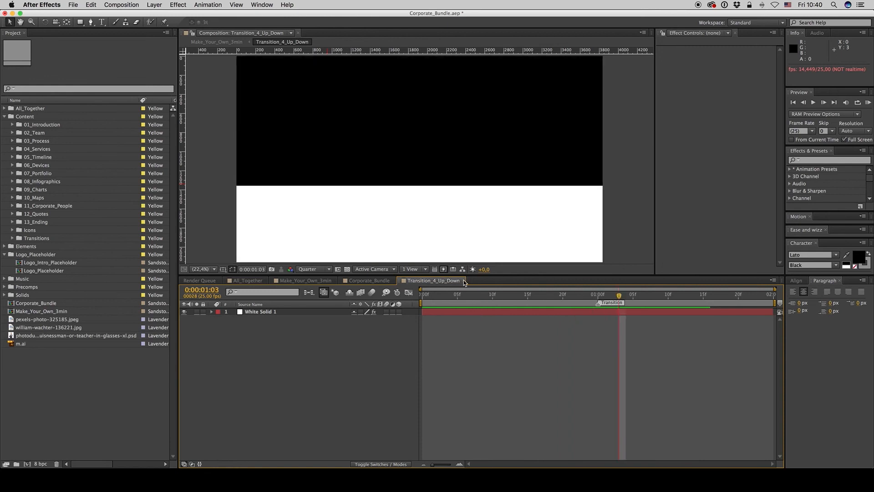
pyautogui.press('super+a')
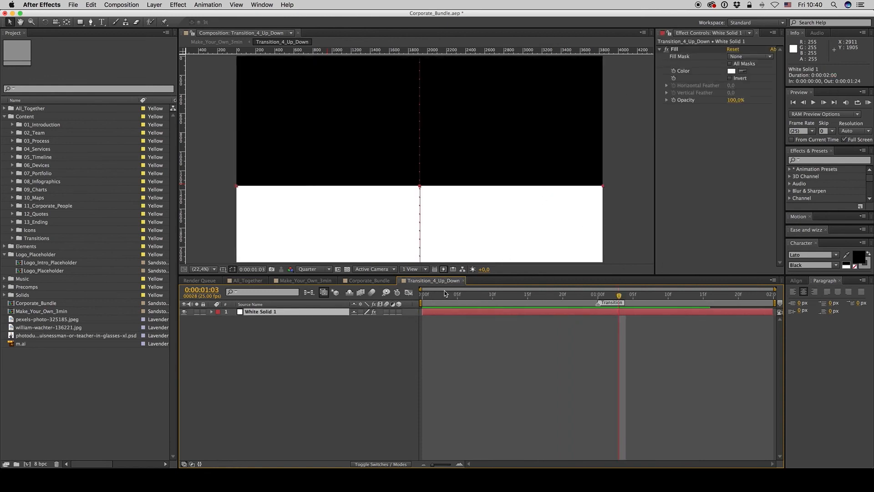
pyautogui.click(464, 281)
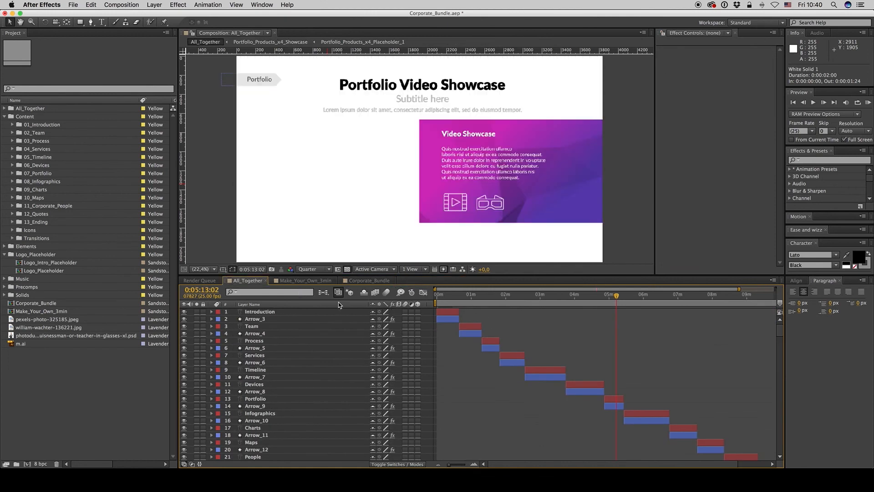
# Step: Examine the Transition_Color control on the CONTROLS layer in Corporate_Bundle, and return to Make_Your_Own_3min
pyautogui.click(501, 312)
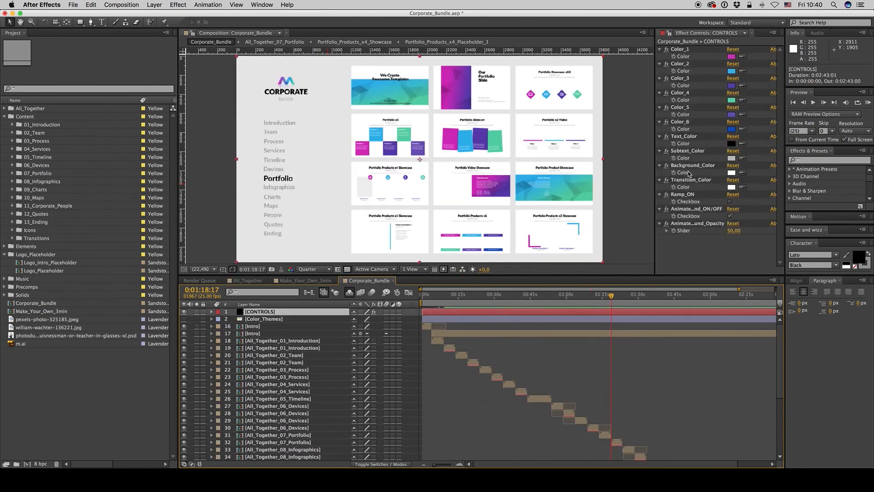
pyautogui.click(690, 179)
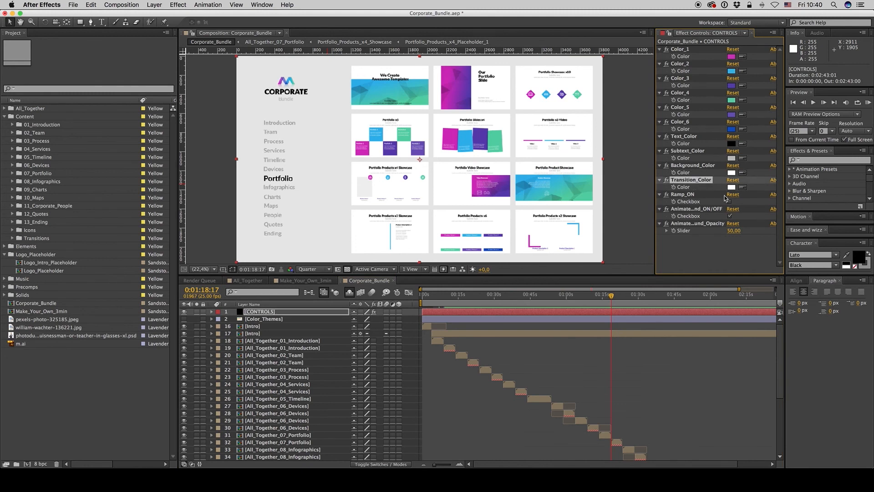
pyautogui.click(314, 280)
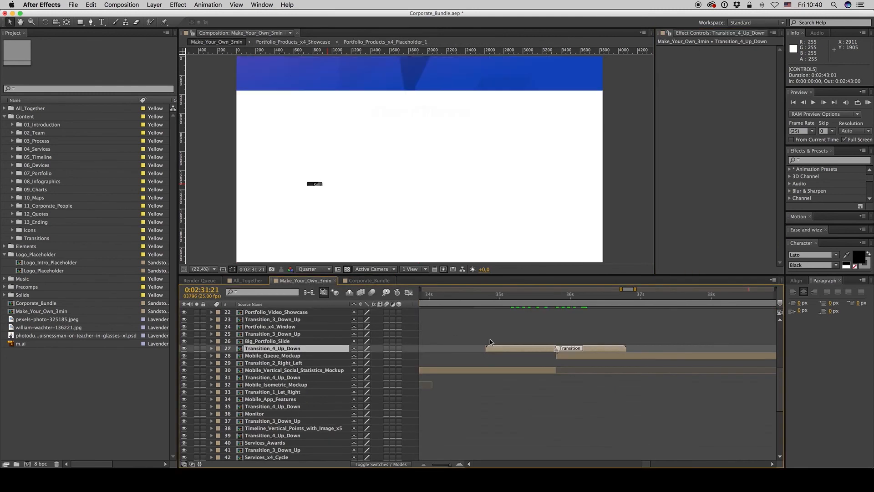
# Step: Locate the source of the Transition_4_Up_Down layer above Mobile_Queue_Mockup, and replace the layer with Transition_3_Down_Up from the Transitions folder
pyautogui.click(492, 295)
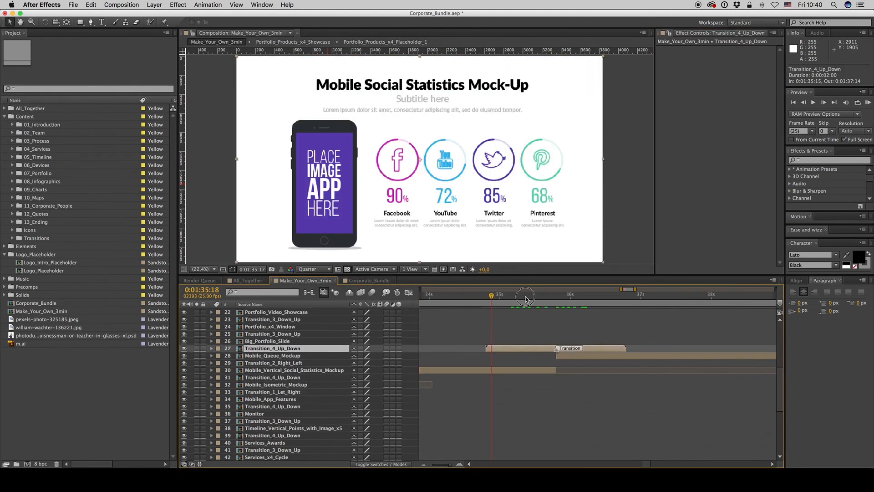
pyautogui.rightClick(537, 349)
pyautogui.click(565, 354)
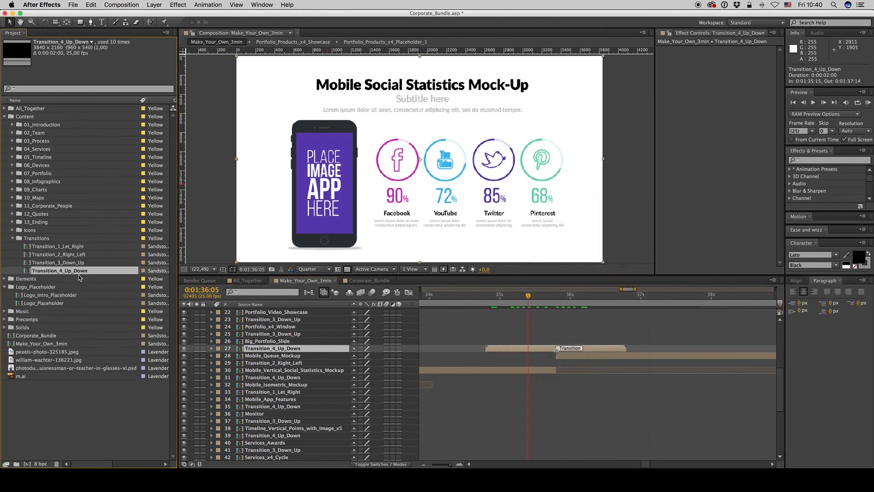
pyautogui.click(520, 349)
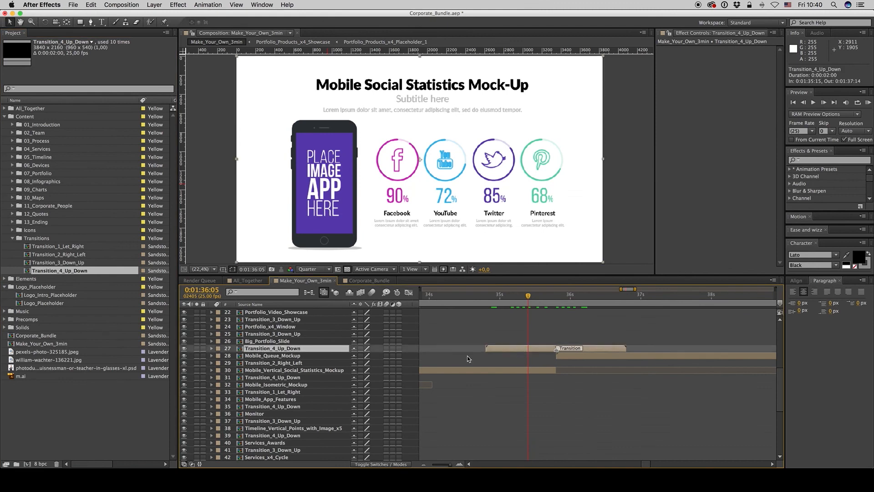
pyautogui.moveTo(62, 263); pyautogui.dragTo(282, 367)
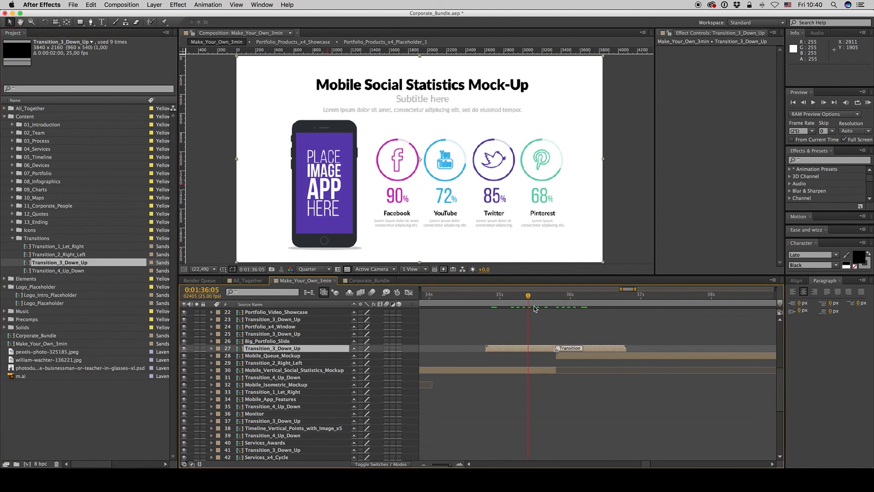
# Step: Preview the Transition_3_Down_Up layer leading from the Mobile Social Statistics slide into the Mobile Queue slide, and review the neighbouring layers in the timeline
pyautogui.click(532, 339)
pyautogui.click(532, 350)
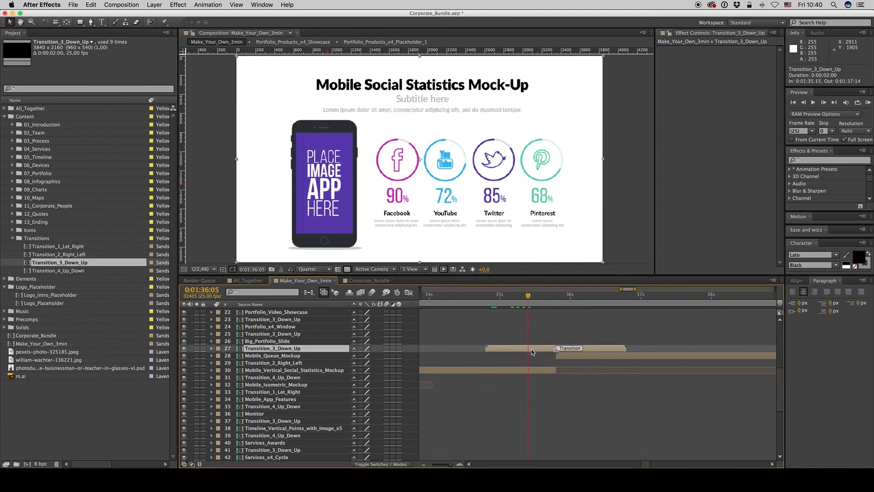
pyautogui.moveTo(529, 296); pyautogui.dragTo(654, 304)
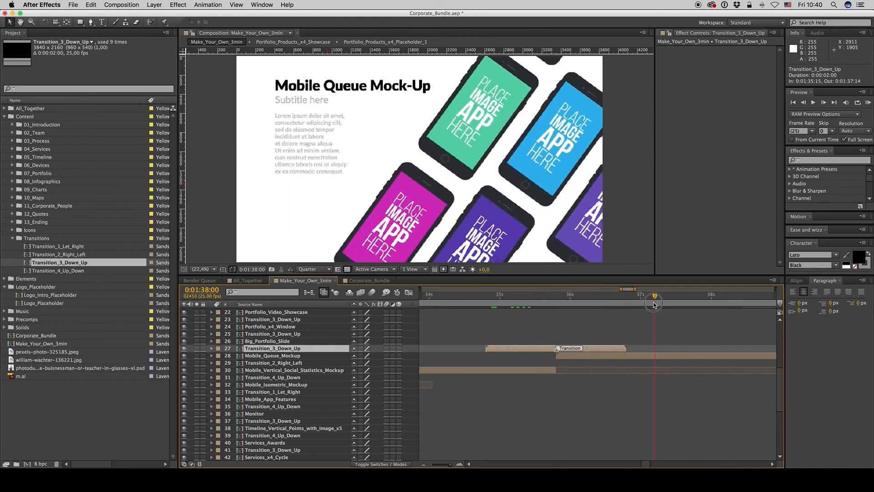
pyautogui.press('-')
pyautogui.press('-')
pyautogui.press('-')
pyautogui.press('-')
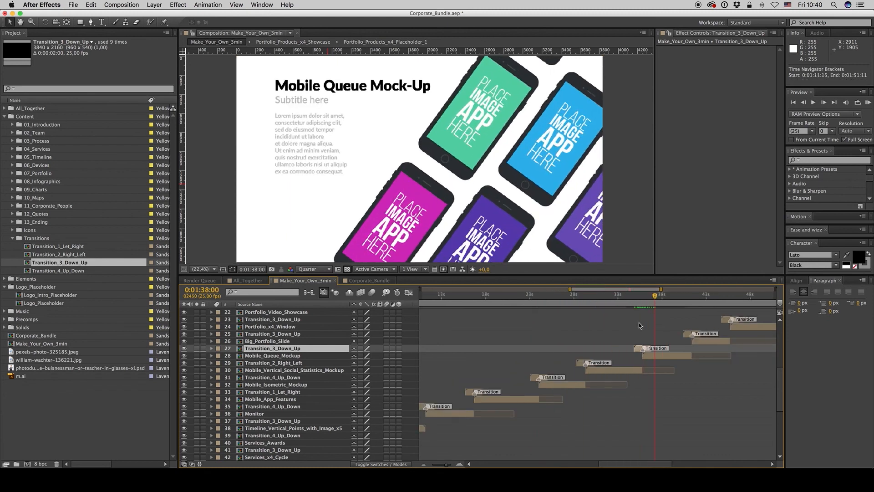
pyautogui.press('=')
pyautogui.press('=')
pyautogui.press('-')
pyautogui.press('-')
pyautogui.press('-')
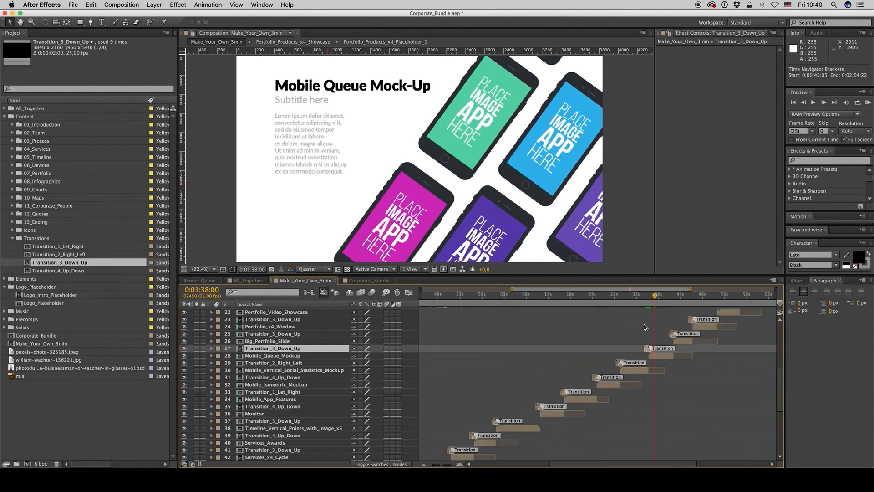
pyautogui.scroll(1, 600, 298)
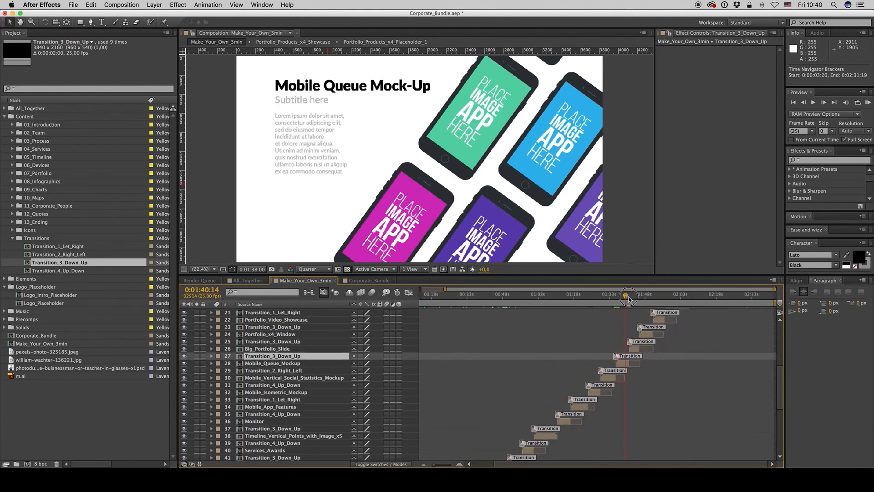
pyautogui.moveTo(629, 299); pyautogui.dragTo(631, 299)
# Step: Add Make_Your_Own_3min to the render queue, and set its output format to H.264 with a target bitrate of 10 Mbps
pyautogui.click(121, 5)
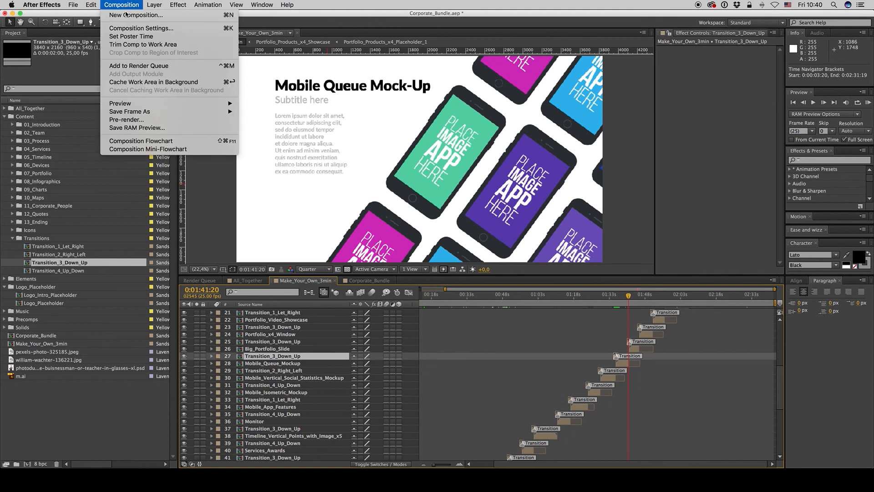
pyautogui.click(141, 65)
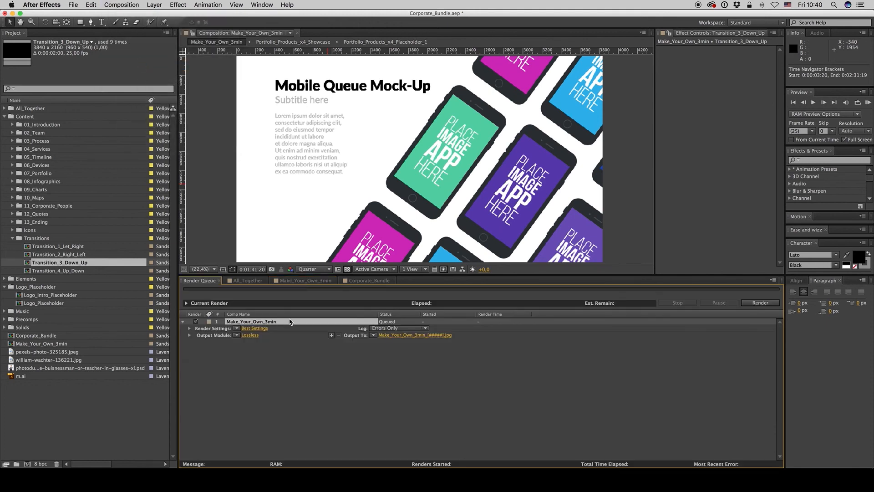
pyautogui.click(255, 335)
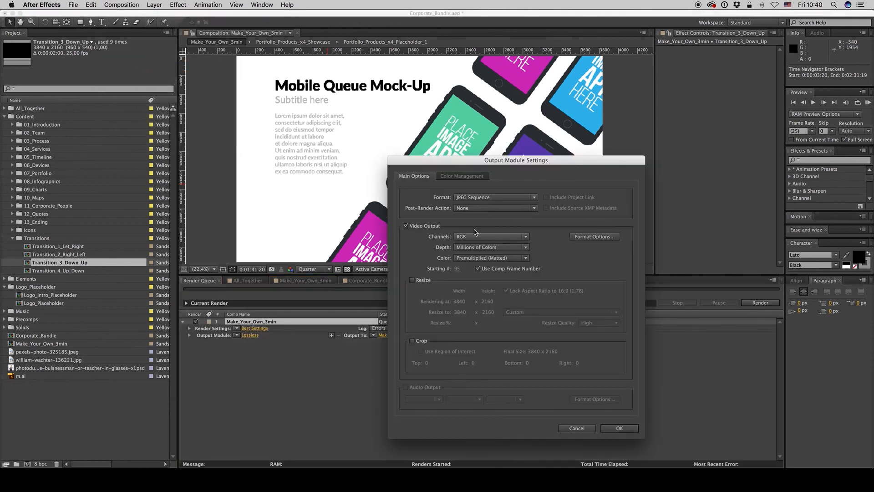
pyautogui.click(485, 197)
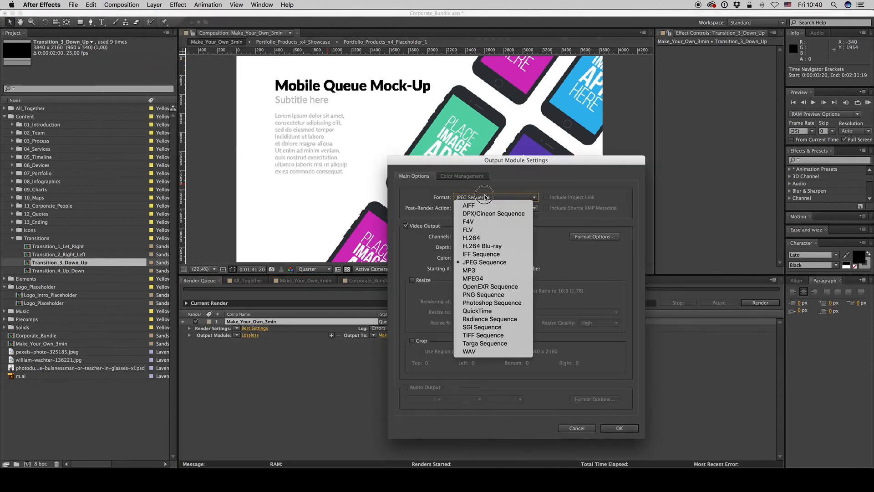
pyautogui.click(482, 238)
pyautogui.click(588, 237)
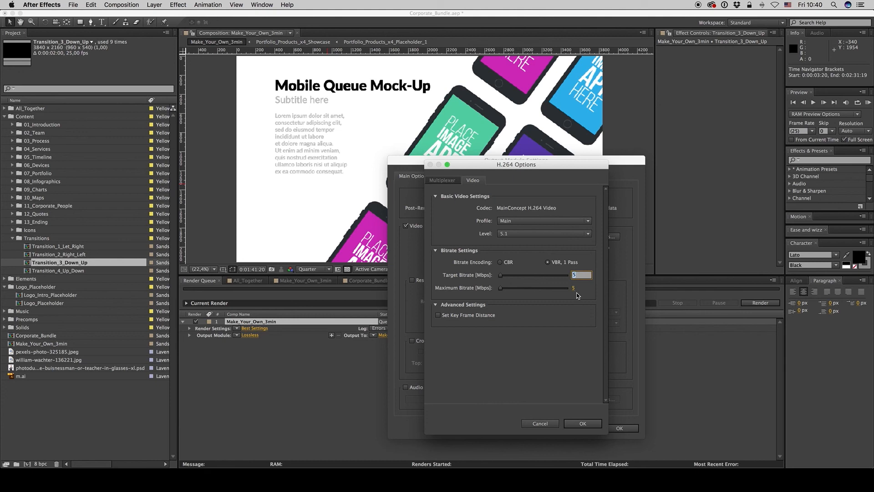
pyautogui.write('10')
pyautogui.press('Return')
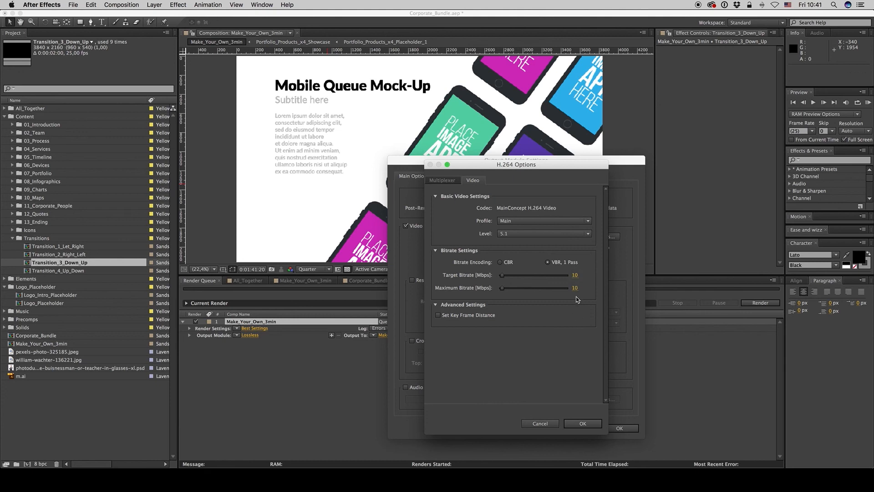
pyautogui.click(583, 424)
# Step: Resize the render output of Make_Your_Own_3min to 1920 x 1080, and enable audio output
pyautogui.click(412, 280)
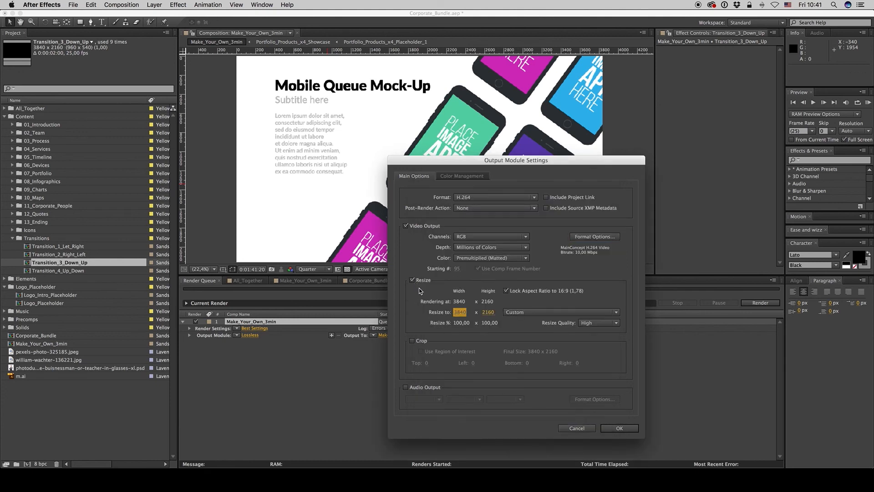
pyautogui.click(461, 313)
pyautogui.write('1920')
pyautogui.press('Return')
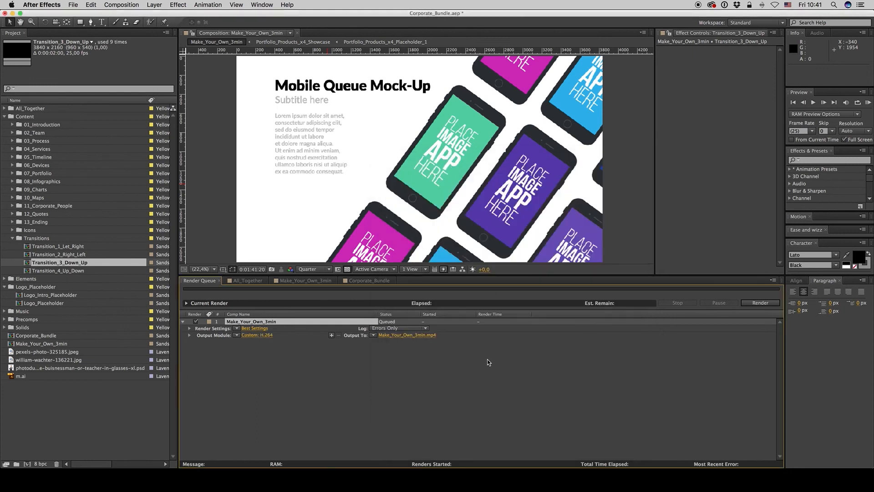
pyautogui.click(258, 335)
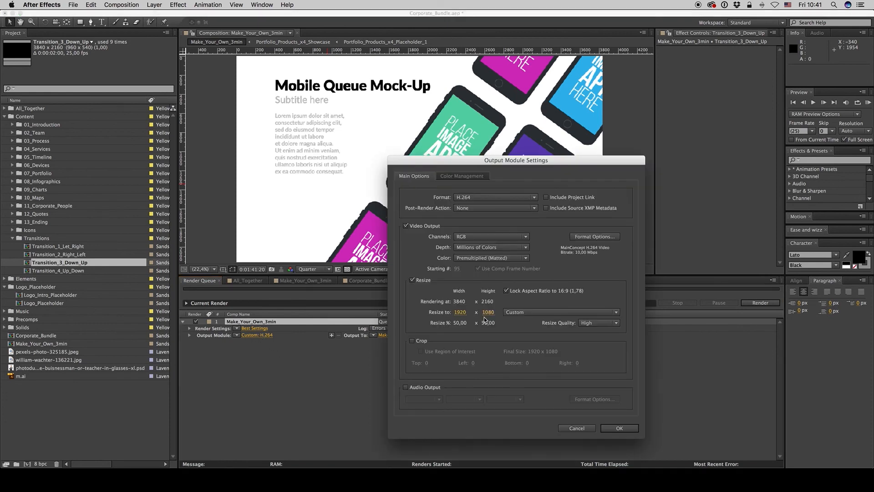
pyautogui.click(406, 388)
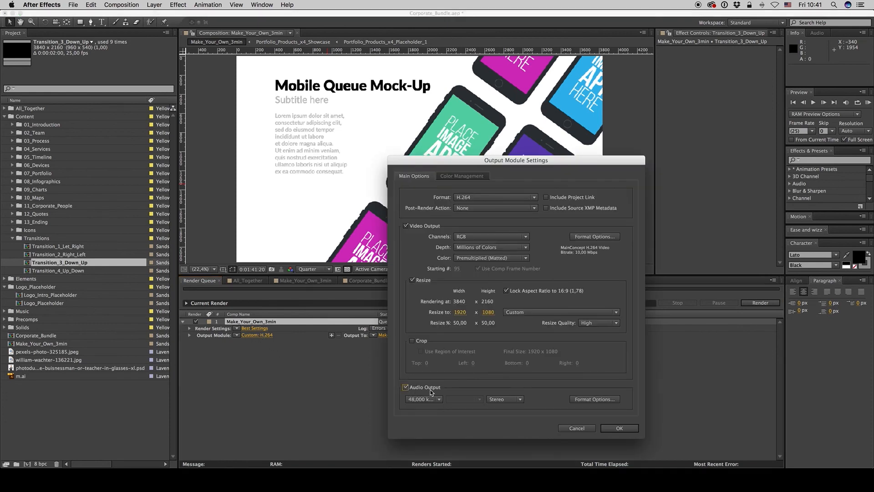
pyautogui.click(619, 428)
# Step: Remove Make_Your_Own_3min from the render queue, and view the logo intro at the start of Corporate_Bundle
pyautogui.click(251, 323)
pyautogui.press('Delete')
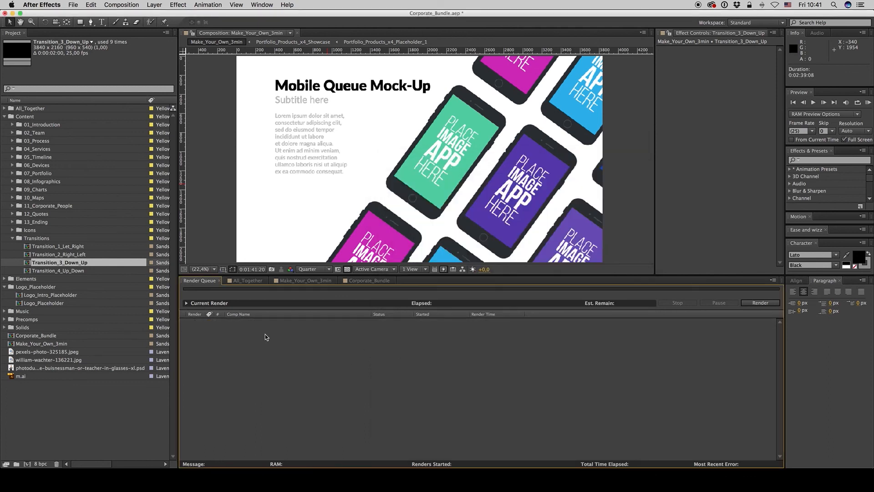
pyautogui.click(368, 280)
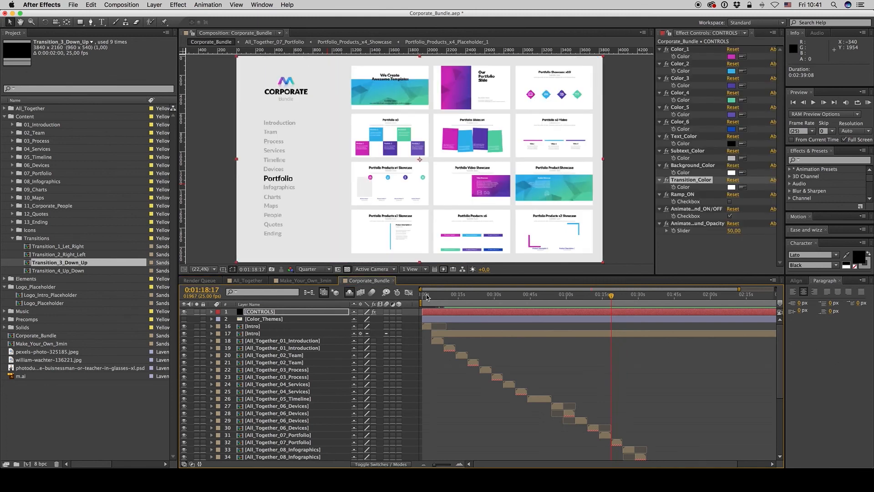
pyautogui.click(427, 297)
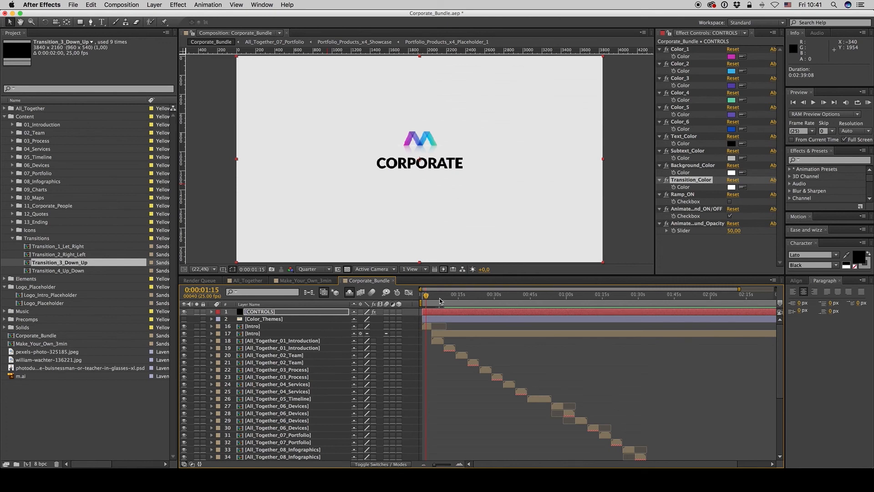
# Step: Find the Contact_Map_1 slide near the end of Make_Your_Own_3min, and open its Contact_Map_1_Placeholder composition
pyautogui.click(305, 281)
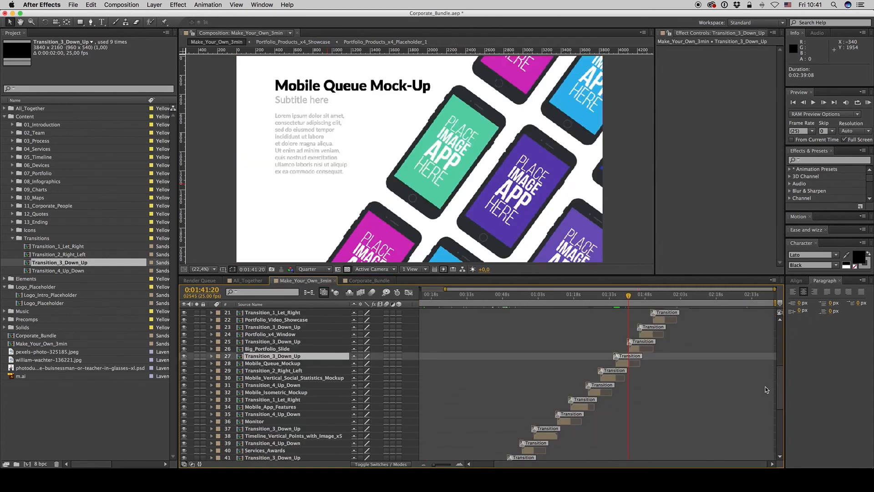
pyautogui.scroll(5, 767, 390)
pyautogui.click(721, 295)
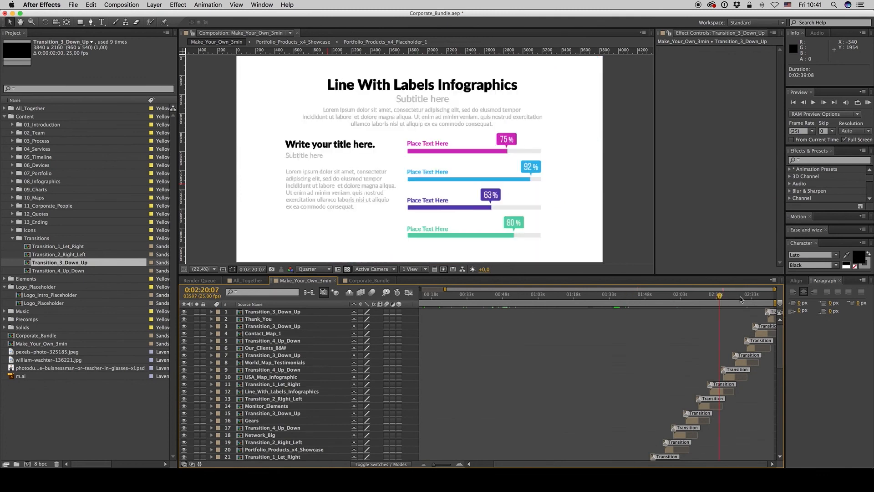
pyautogui.click(747, 298)
pyautogui.moveTo(757, 299); pyautogui.dragTo(764, 298)
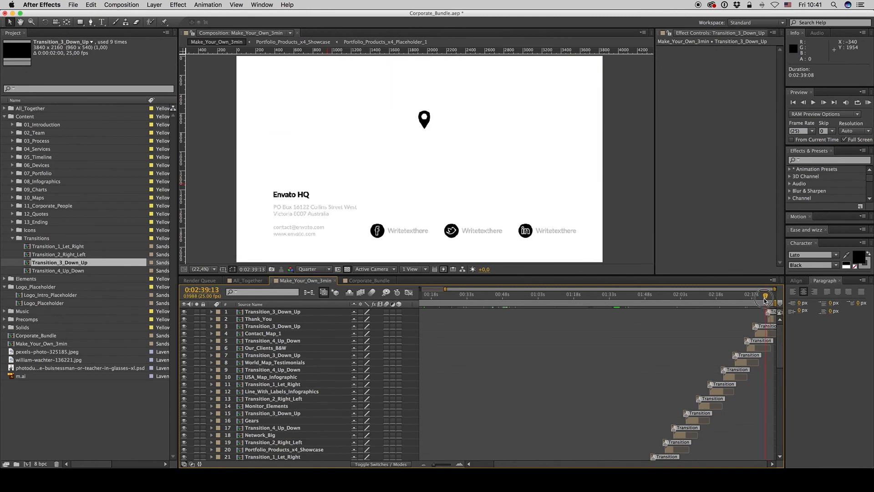
pyautogui.click(762, 334)
pyautogui.doubleClick(761, 335)
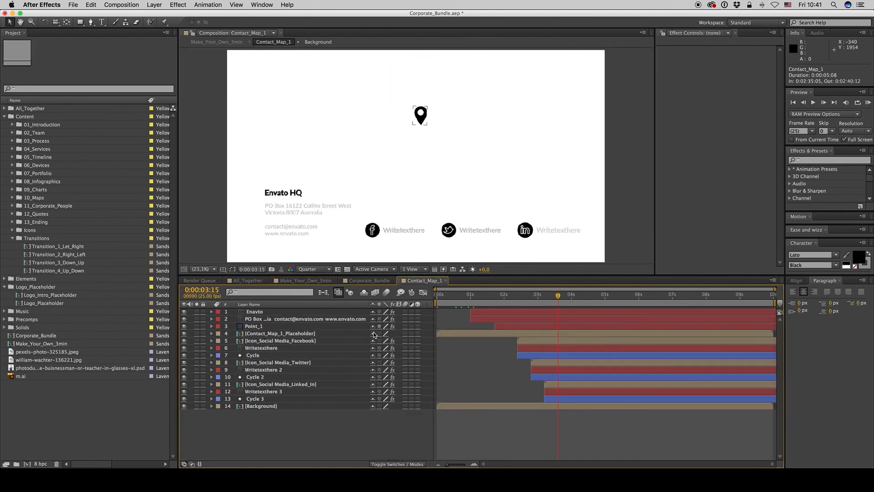
pyautogui.click(277, 385)
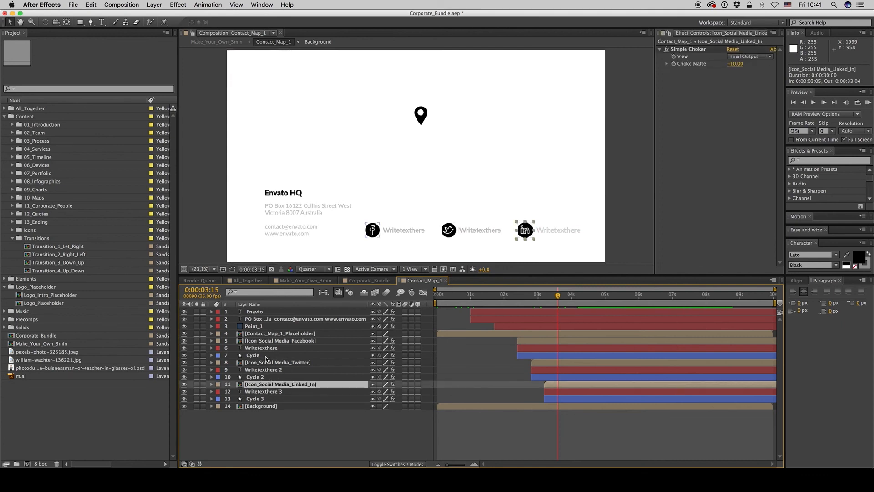
pyautogui.doubleClick(268, 334)
# Step: Import map.png from the Images folder of Corporate_Bundle_Old_1, place it in Contact_Map_1_Placeholder, and close that composition
pyautogui.doubleClick(103, 403)
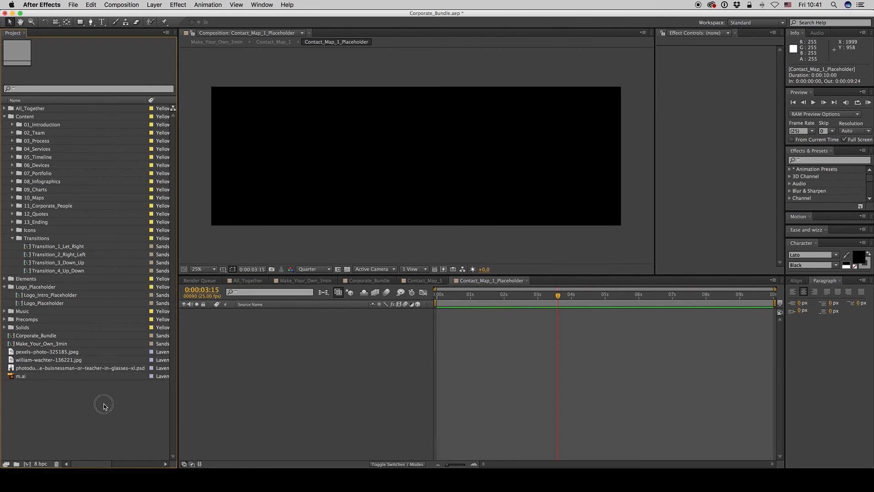
pyautogui.click(436, 86)
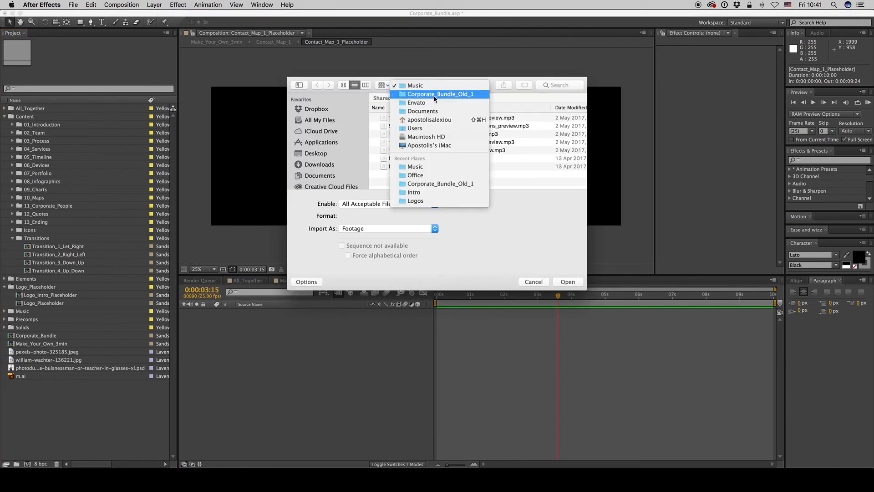
pyautogui.click(435, 103)
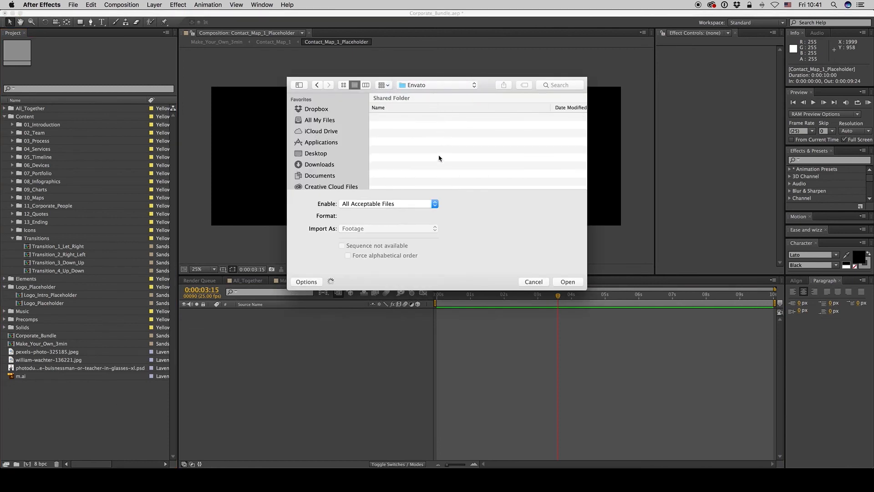
pyautogui.scroll(-2, 424, 165)
pyautogui.scroll(3, 424, 153)
pyautogui.click(577, 109)
pyautogui.doubleClick(430, 119)
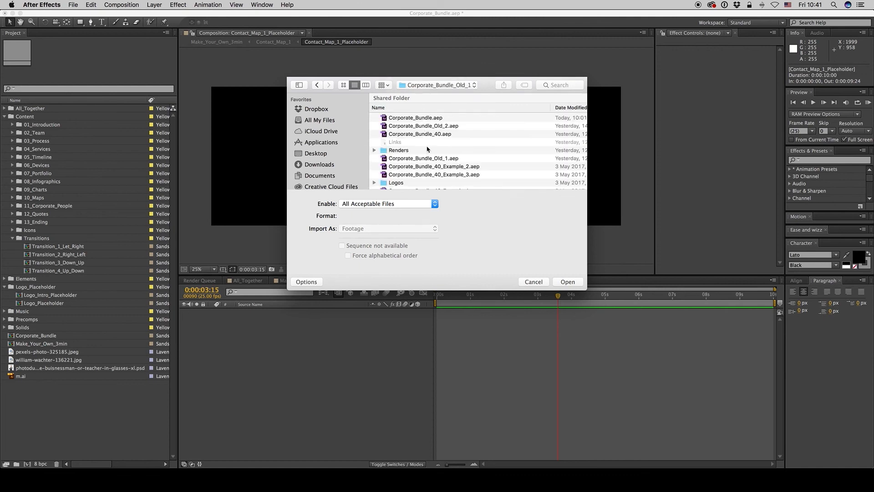
pyautogui.scroll(-5, 413, 158)
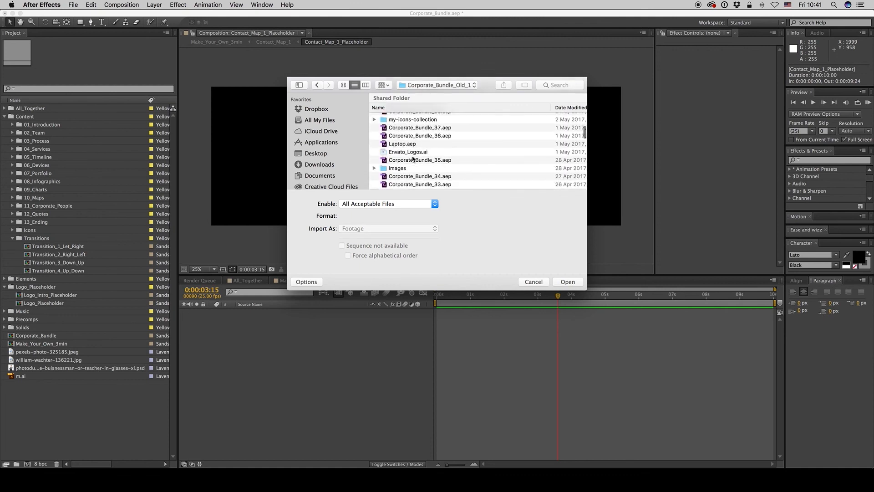
pyautogui.doubleClick(397, 168)
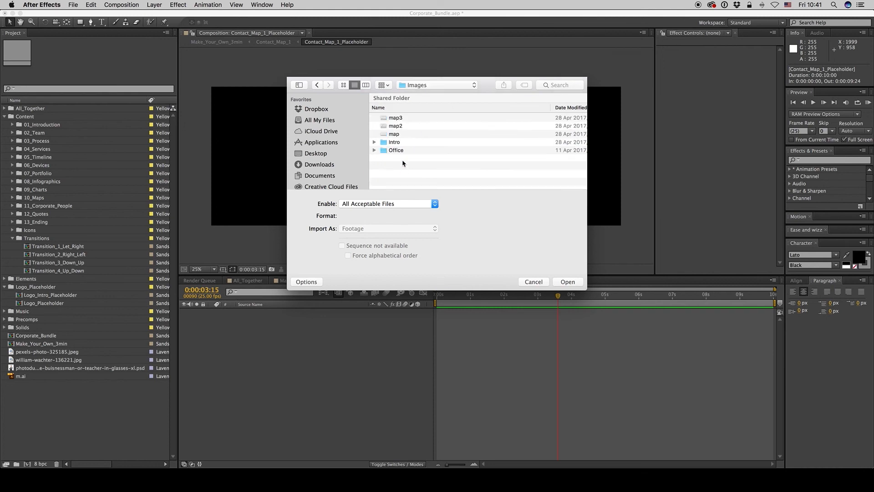
pyautogui.doubleClick(394, 134)
pyautogui.moveTo(26, 368); pyautogui.dragTo(269, 348)
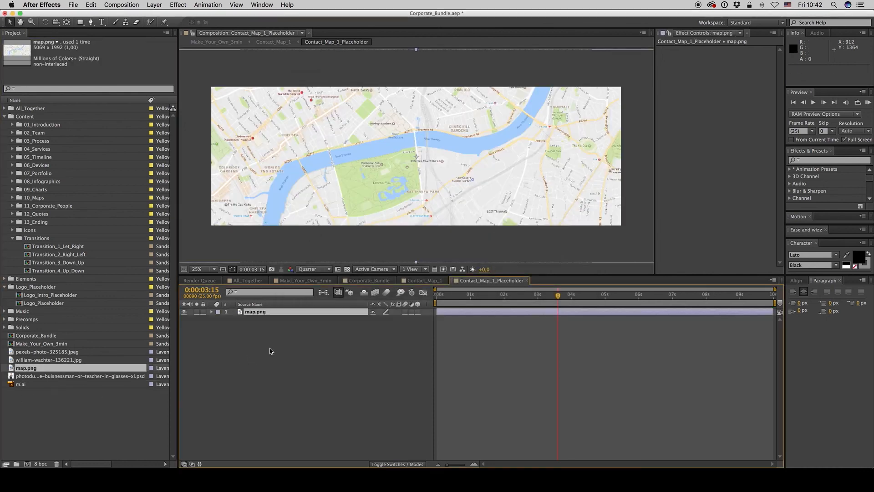
pyautogui.click(527, 280)
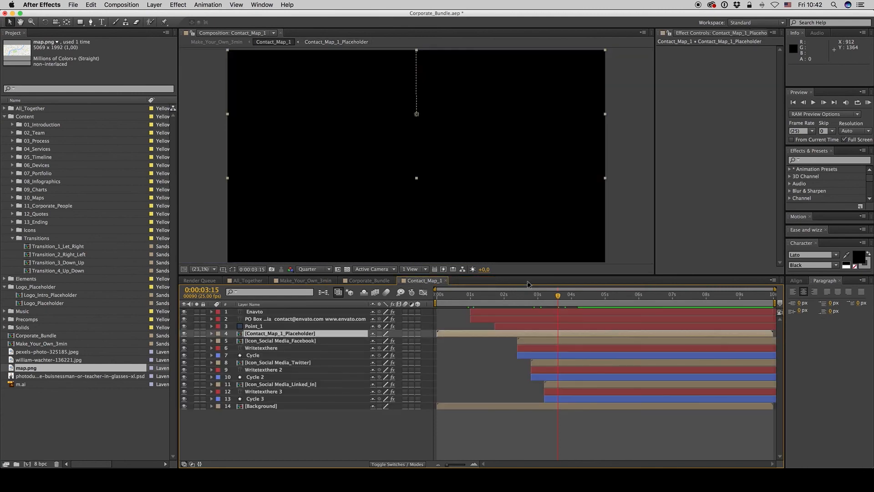
# Step: Move the Point_1 pin on the map to about 2219, 820, preview the slide's animation, and close Contact_Map_1
pyautogui.click(253, 326)
pyautogui.moveTo(447, 121)
pyautogui.mouseDown()
pyautogui.moveTo(476, 121)
pyautogui.moveTo(447, 122)
pyautogui.mouseUp()
pyautogui.moveTo(549, 302); pyautogui.dragTo(626, 296)
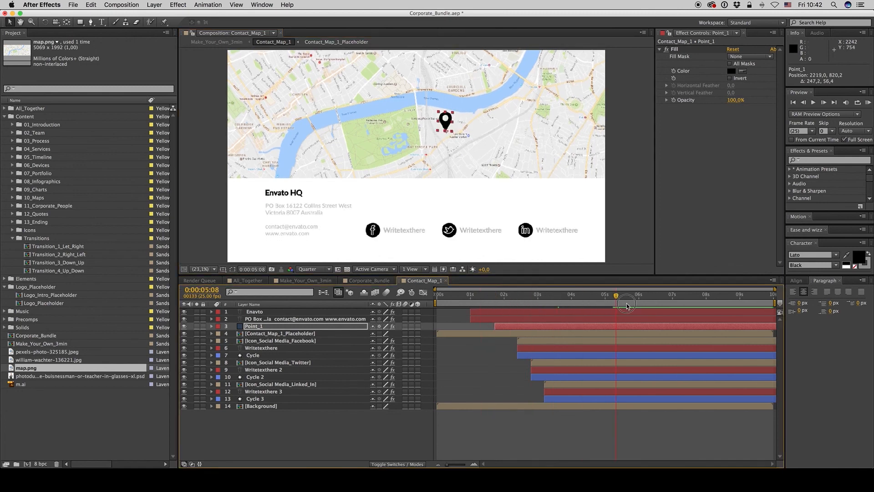
pyautogui.click(577, 444)
pyautogui.click(446, 281)
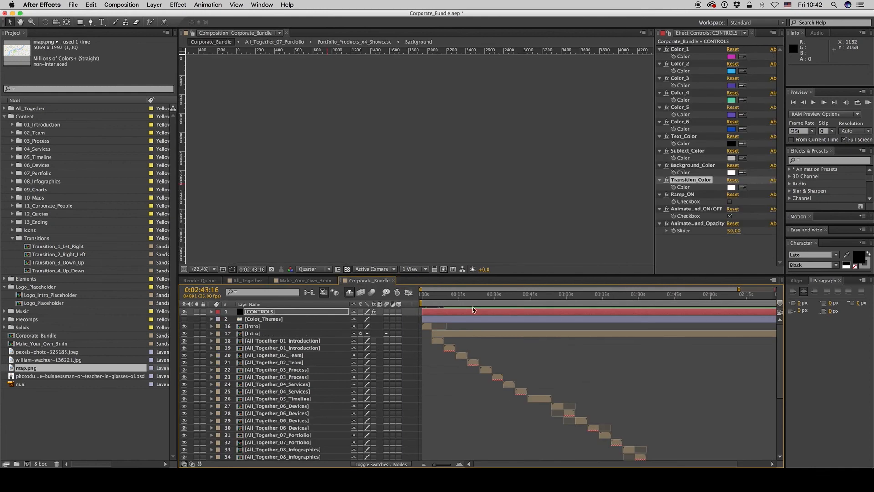
# Step: Check the Ending section in Corporate_Bundle for the map on the contact slide
pyautogui.press('-')
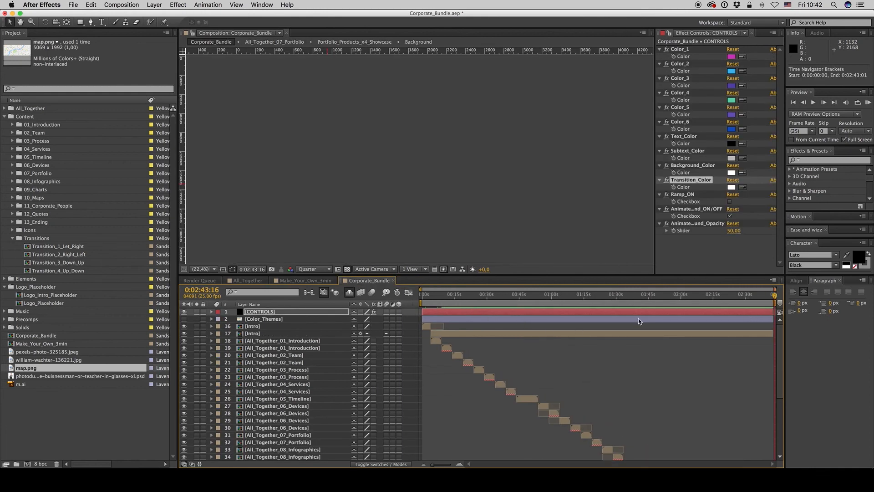
pyautogui.moveTo(772, 298); pyautogui.dragTo(770, 298)
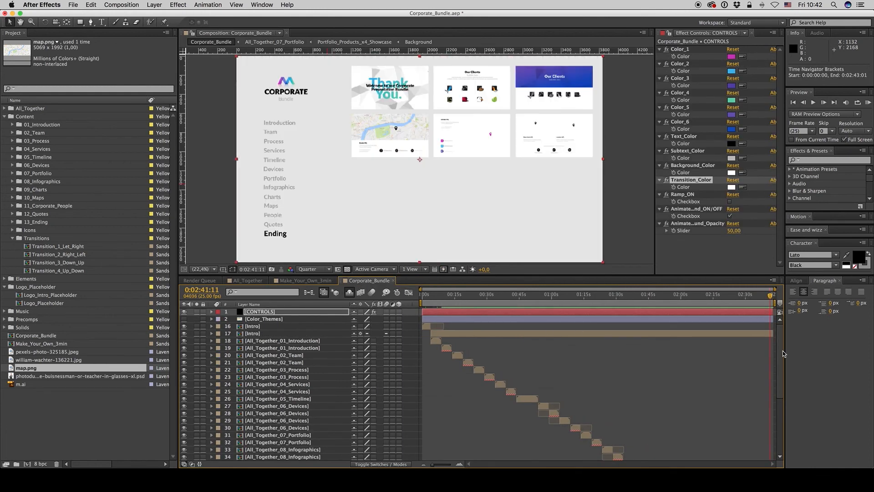
pyautogui.scroll(-5, 774, 421)
pyautogui.scroll(5, 464, 322)
# Step: Return to Make_Your_Own_3min, and look over its early slides from the clients' testimonials back to About Us
pyautogui.click(306, 280)
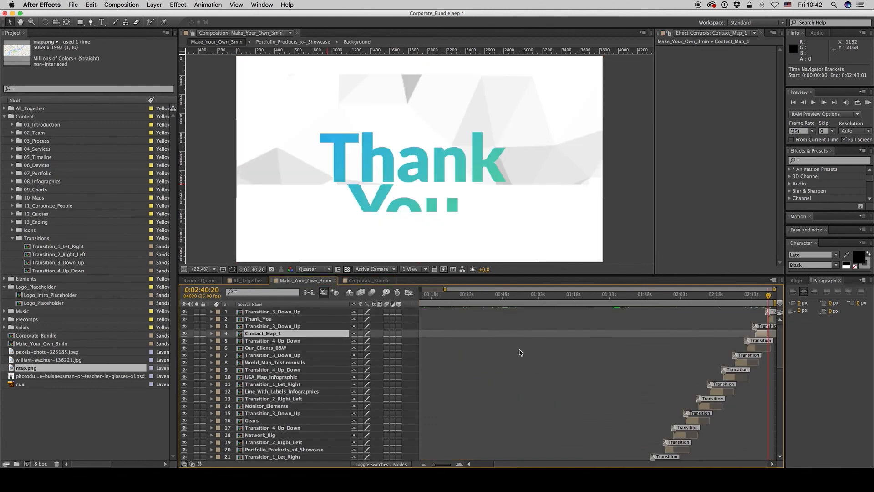
pyautogui.click(129, 403)
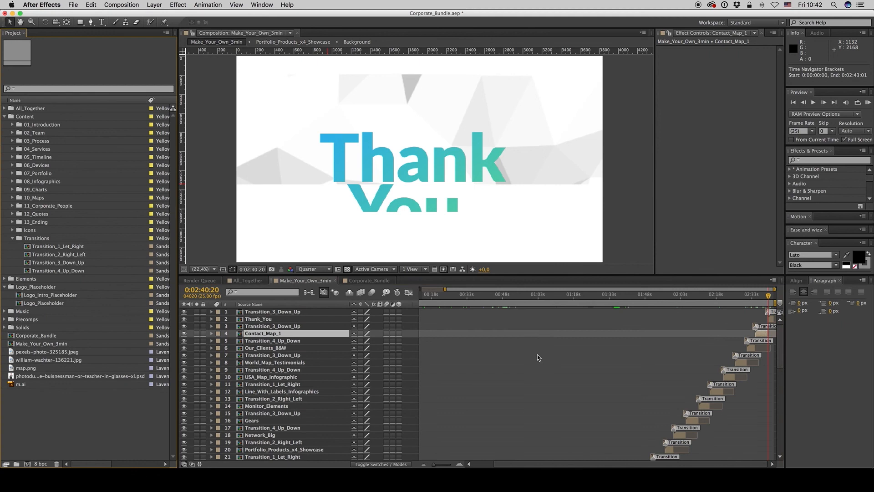
pyautogui.click(461, 296)
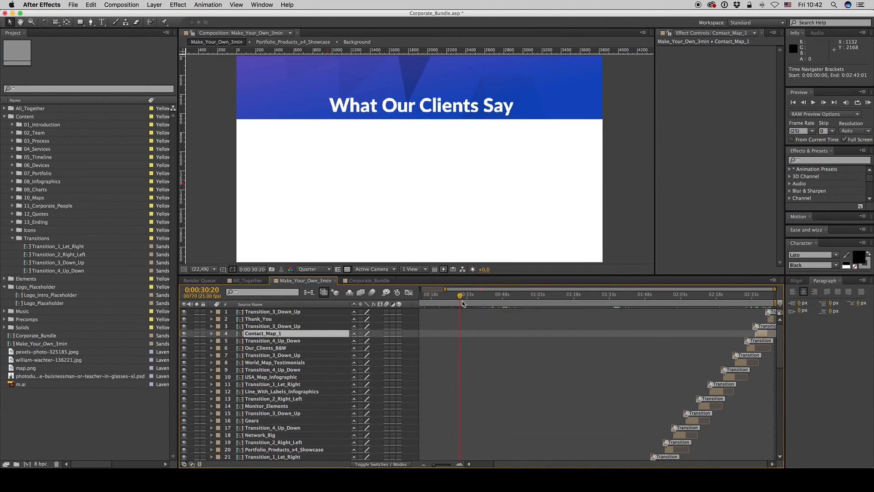
pyautogui.moveTo(459, 296); pyautogui.dragTo(443, 297)
pyautogui.scroll(-3, 445, 304)
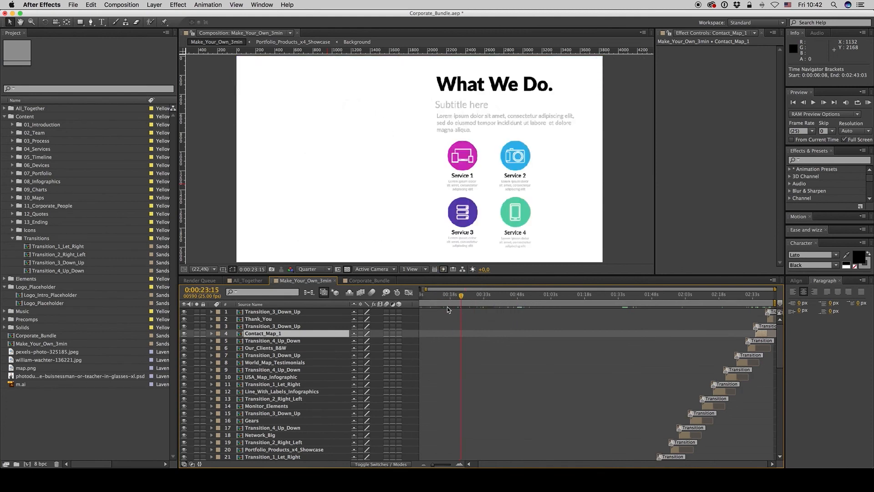
pyautogui.click(438, 296)
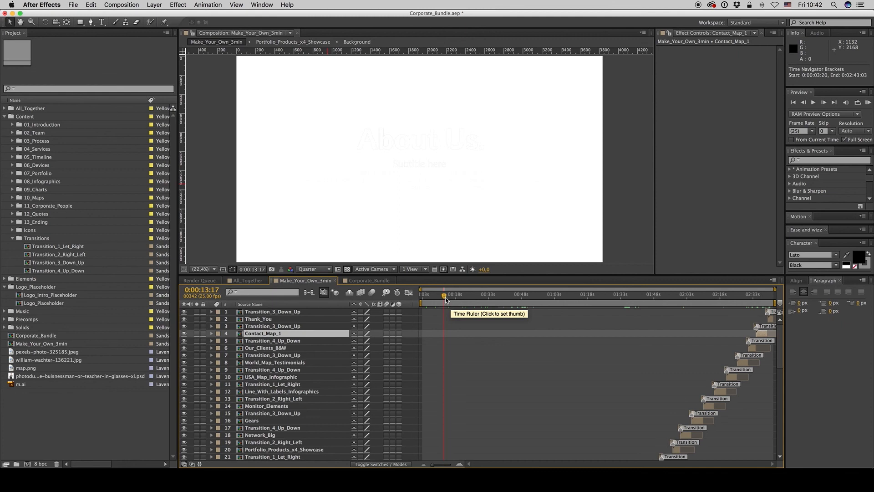